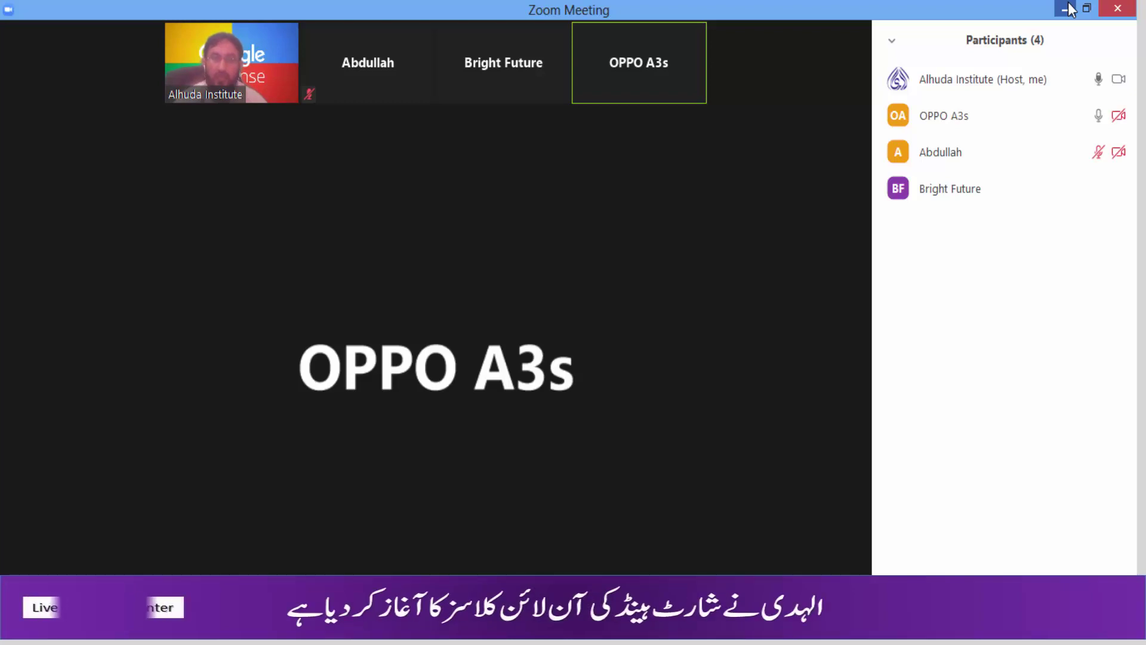
Minimize the Zoom meeting and switch to Chrome's Blogger editor with the post "Best Age to Send your Kids & Children's to School".
{"action": "left_click", "coordinate": [1066, 9]}
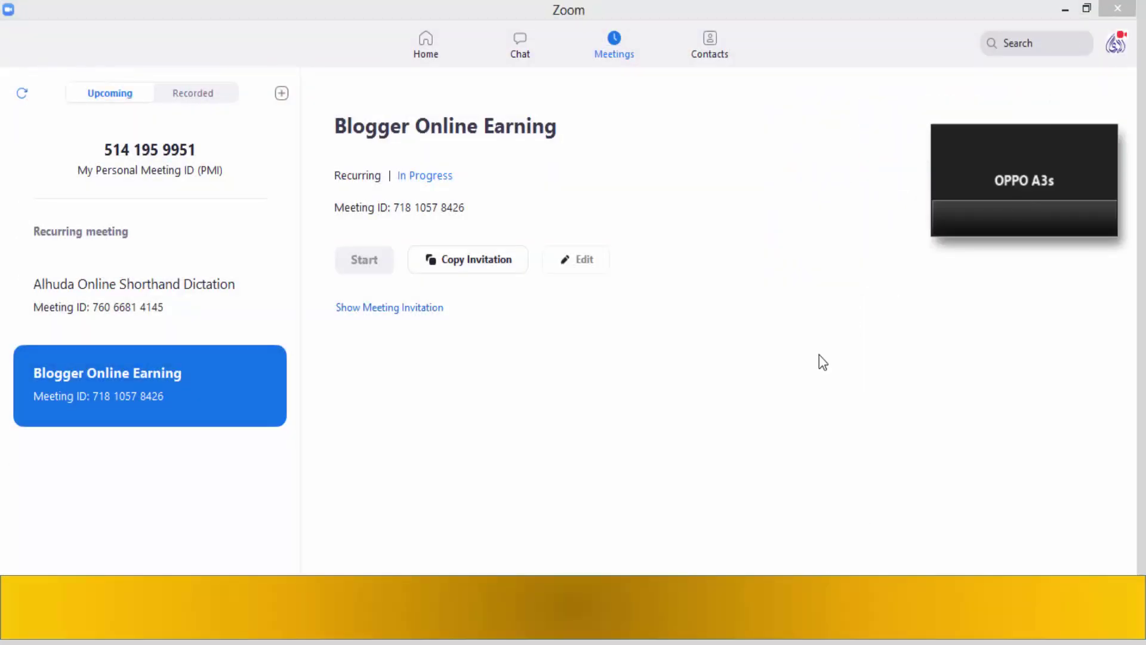
{"action": "mouse_move", "coordinate": [244, 627]}
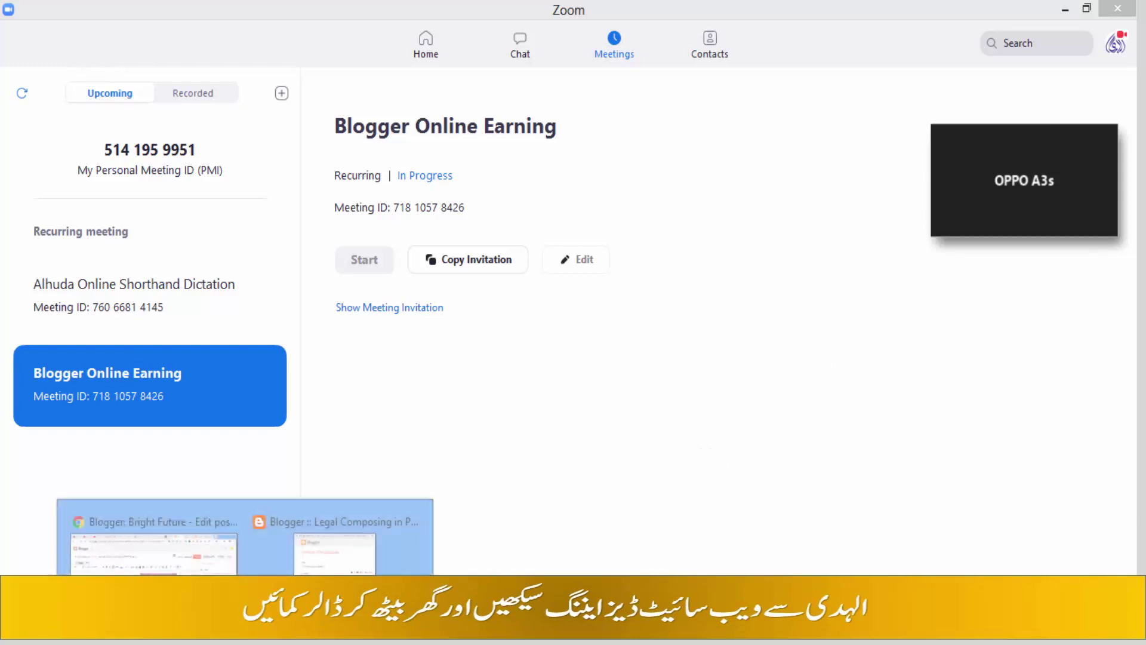
{"action": "left_click", "coordinate": [153, 540]}
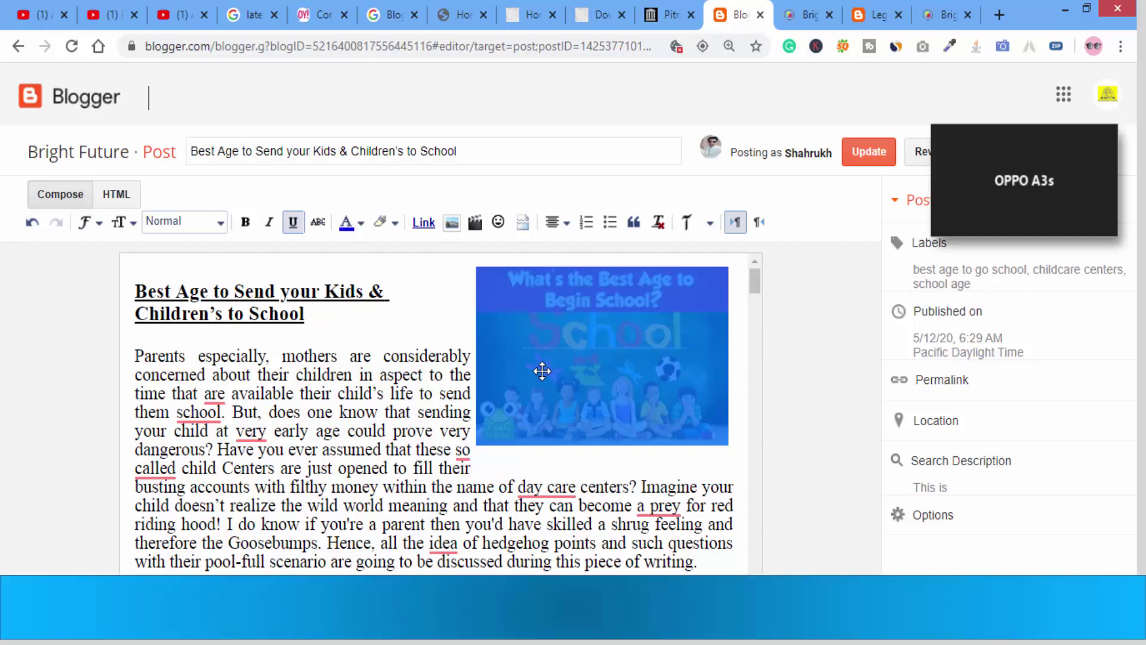
{"action": "left_click", "coordinate": [729, 486]}
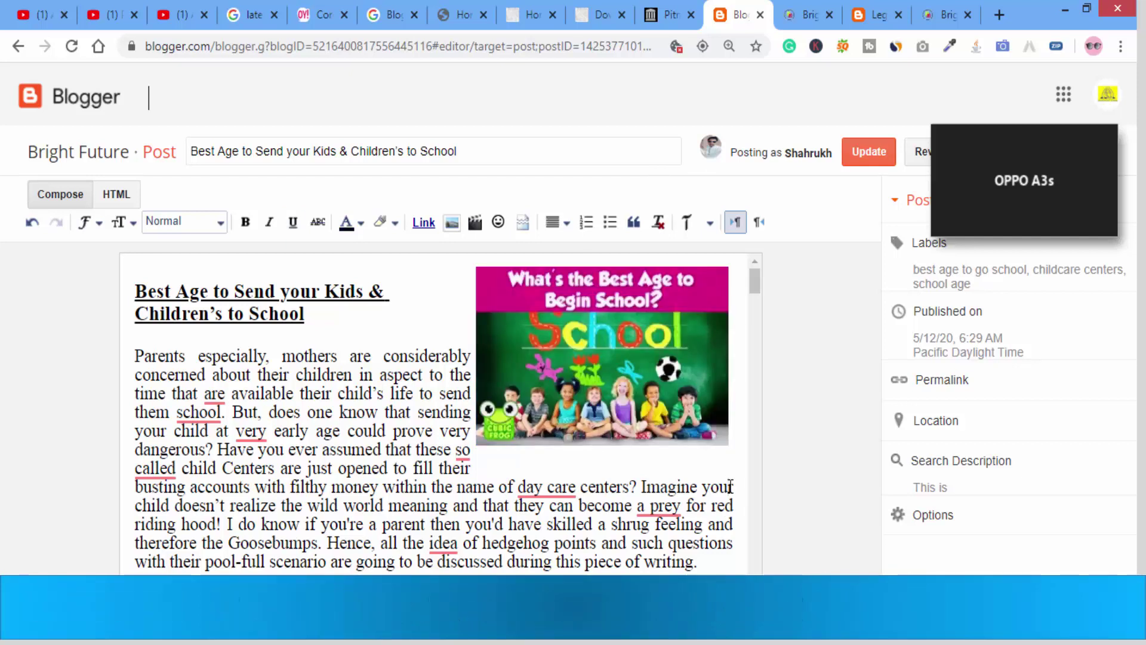
Search Google in a new browser tab for "best age for children to go school".
{"action": "left_click", "coordinate": [999, 14]}
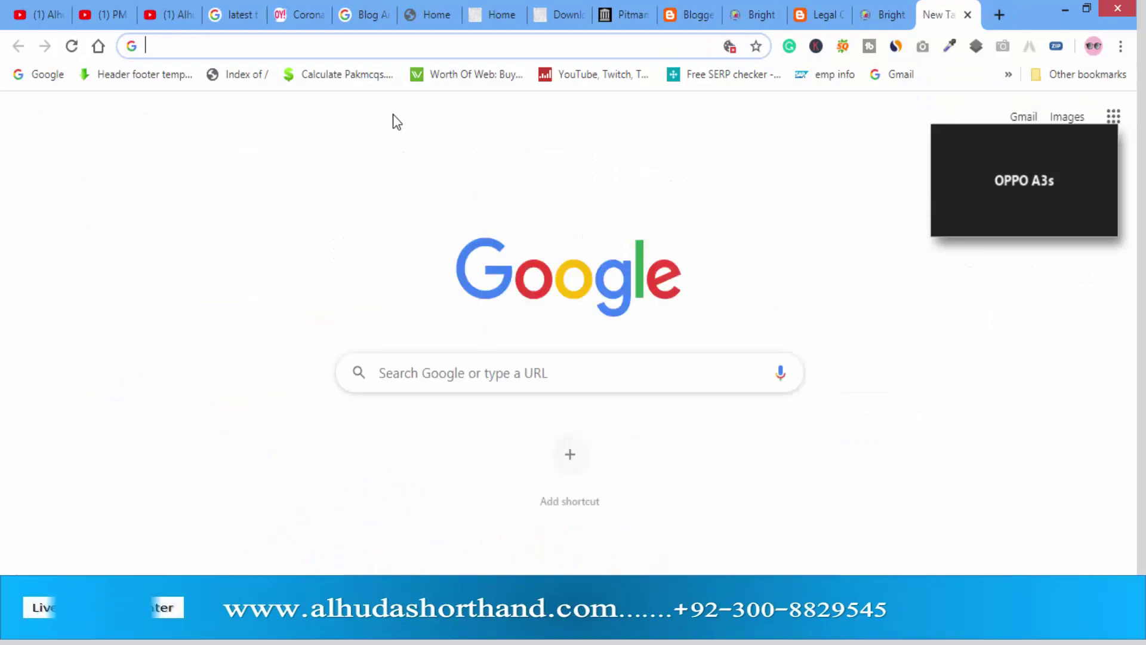
{"action": "left_click", "coordinate": [335, 53]}
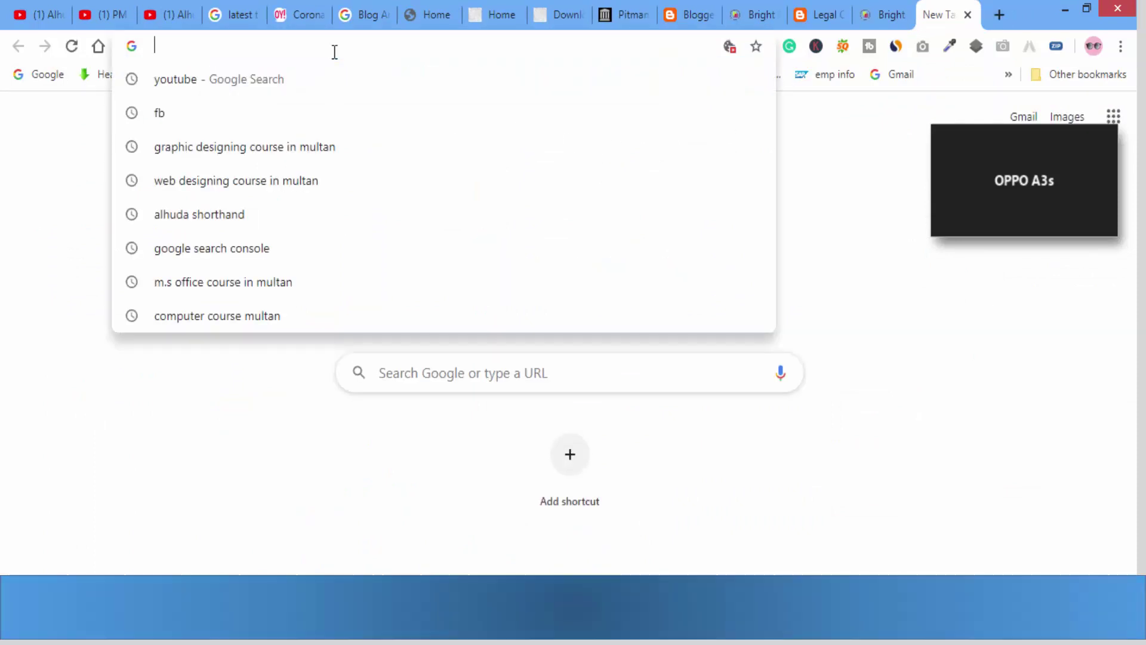
{"action": "type", "text": "best ag"}
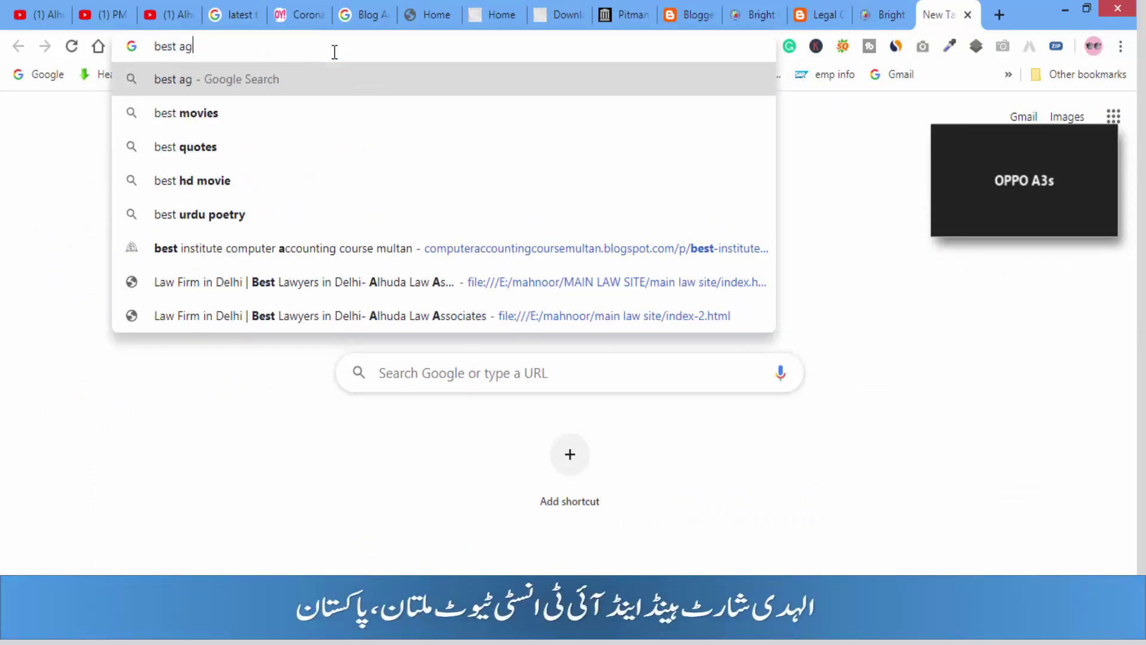
{"action": "type", "text": "e for chi"}
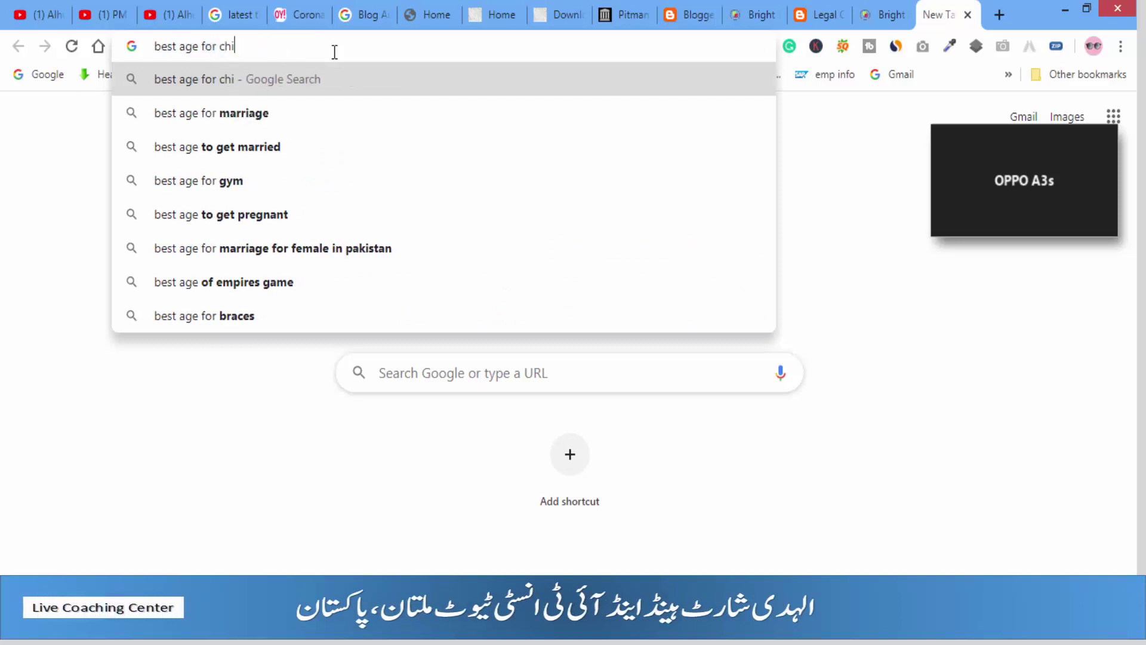
{"action": "type", "text": "ldren to go school"}
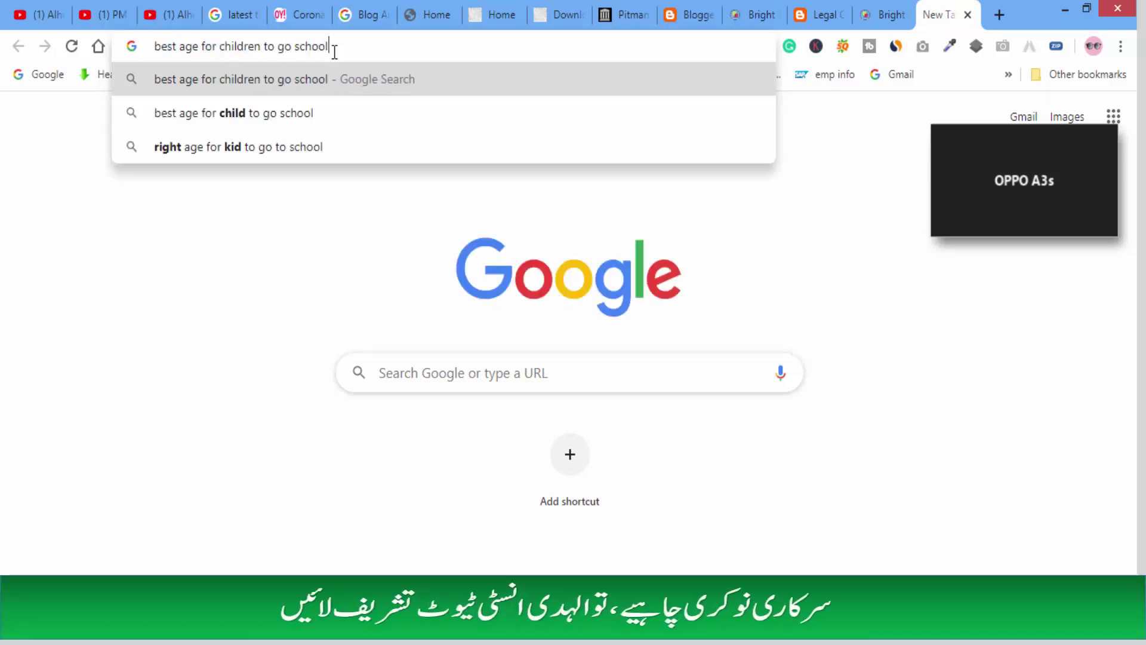
{"action": "key", "text": "Return"}
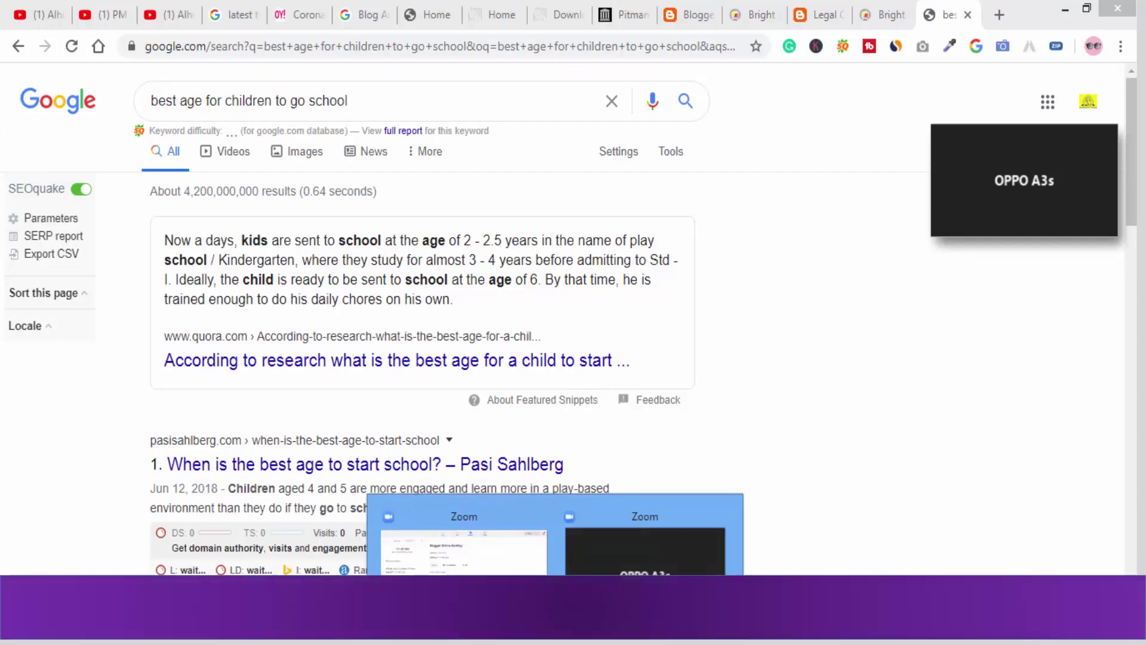
Switch to the Zoom meeting and start sharing a portion of the screen with the participants.
{"action": "left_click", "coordinate": [460, 537]}
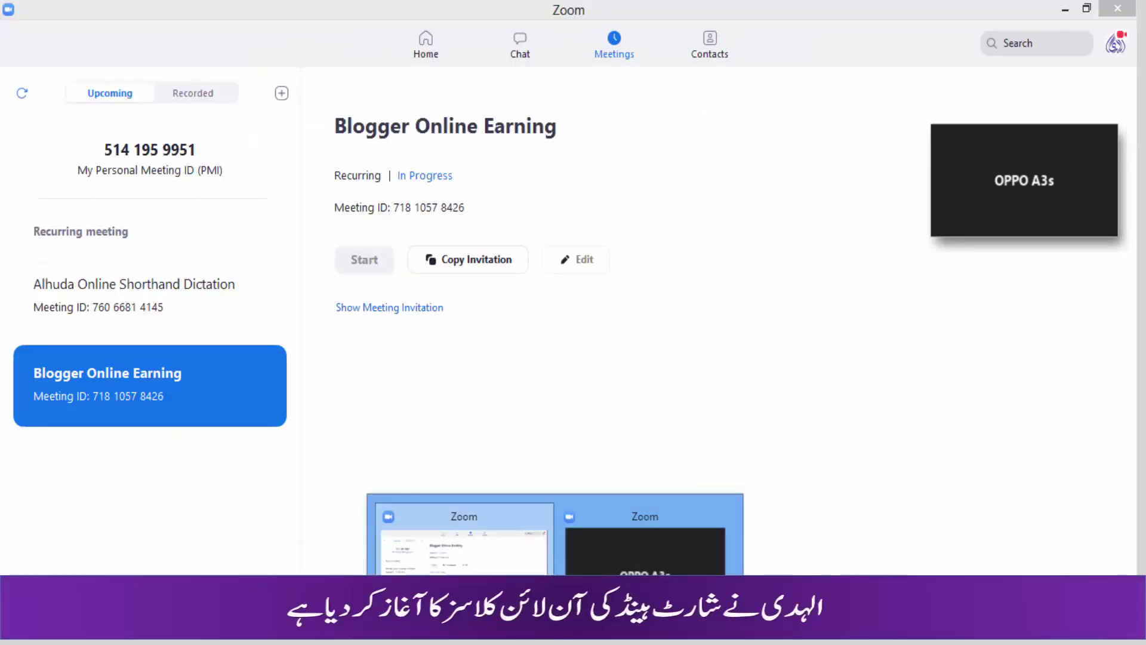
{"action": "mouse_move", "coordinate": [555, 633]}
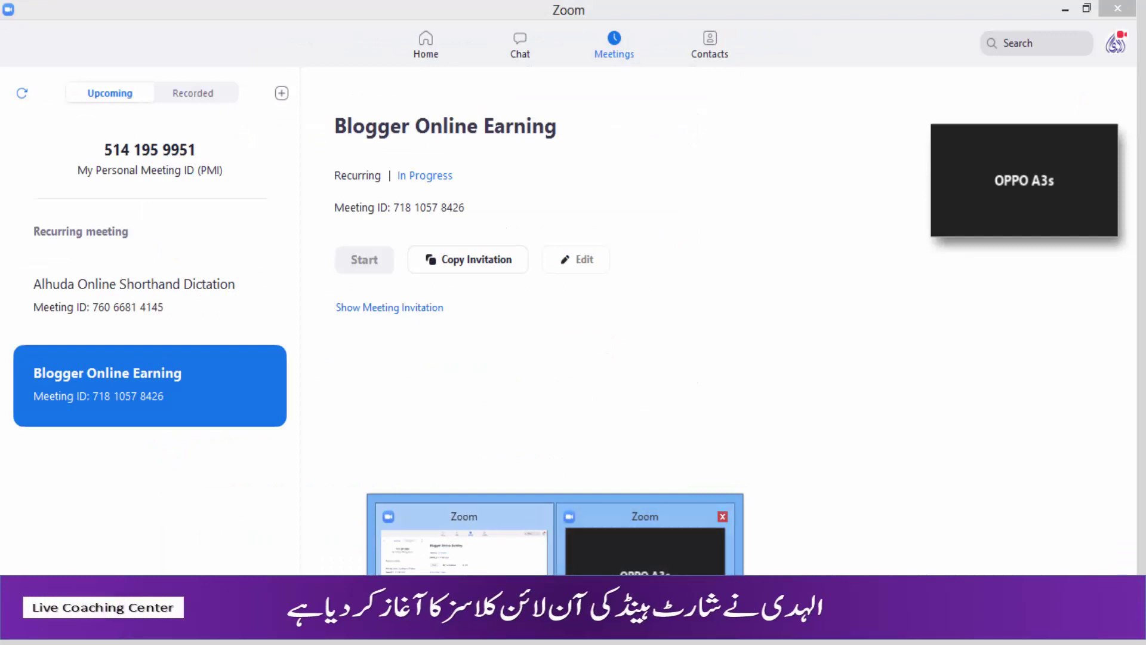
{"action": "left_click", "coordinate": [1094, 214]}
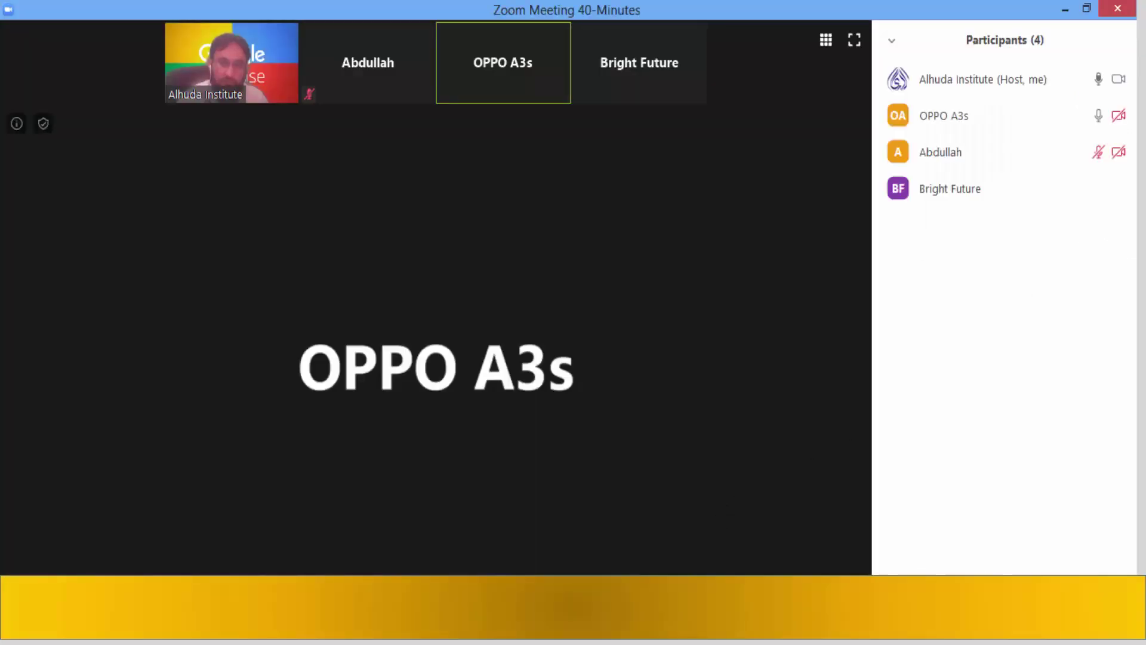
{"action": "left_click", "coordinate": [567, 618]}
{"action": "left_click", "coordinate": [570, 92]}
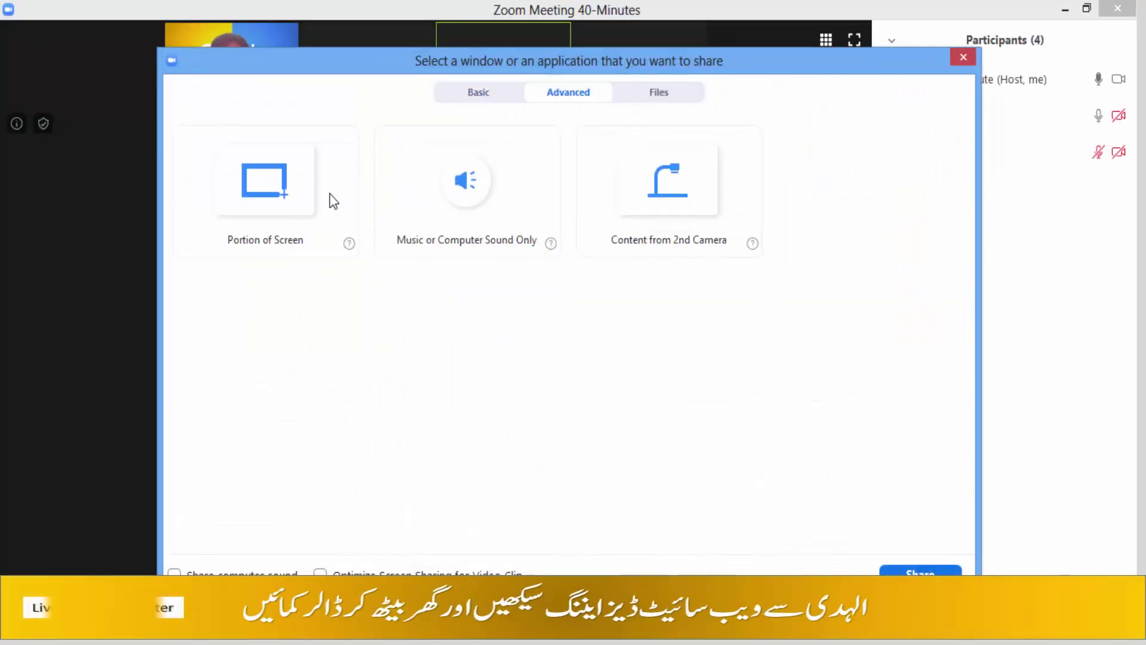
{"action": "double_click", "coordinate": [330, 197]}
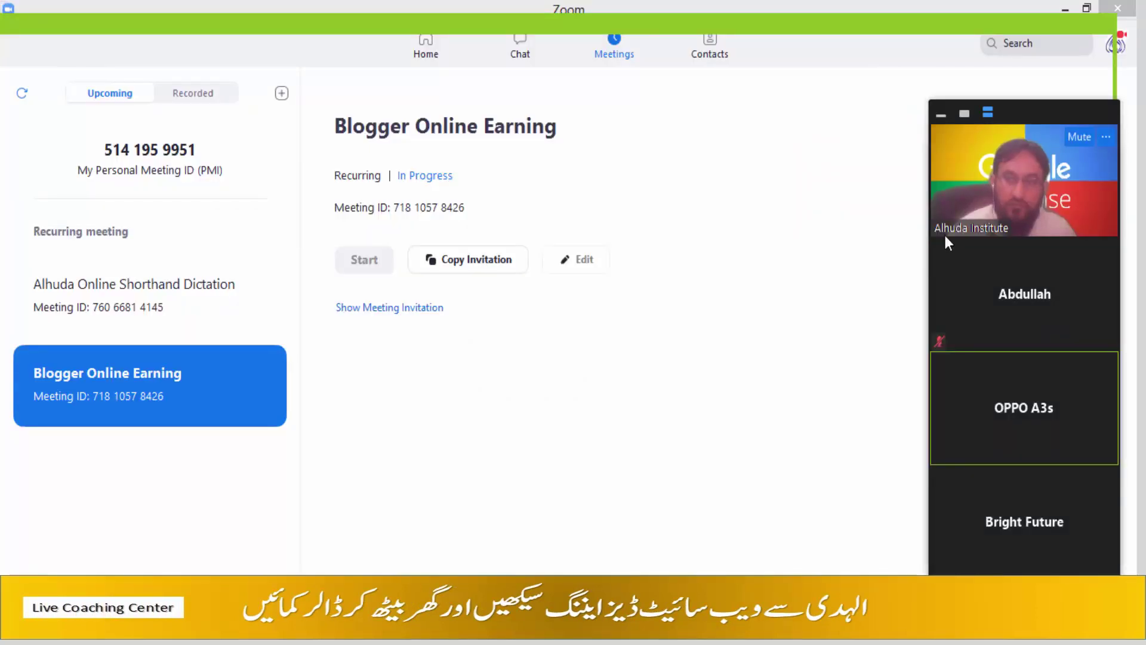
{"action": "left_click", "coordinate": [1111, 591]}
Minimize the Zoom and Blogger widget windows covering the Google results, and collapse the floating participant video panel.
{"action": "left_click", "coordinate": [1049, 26]}
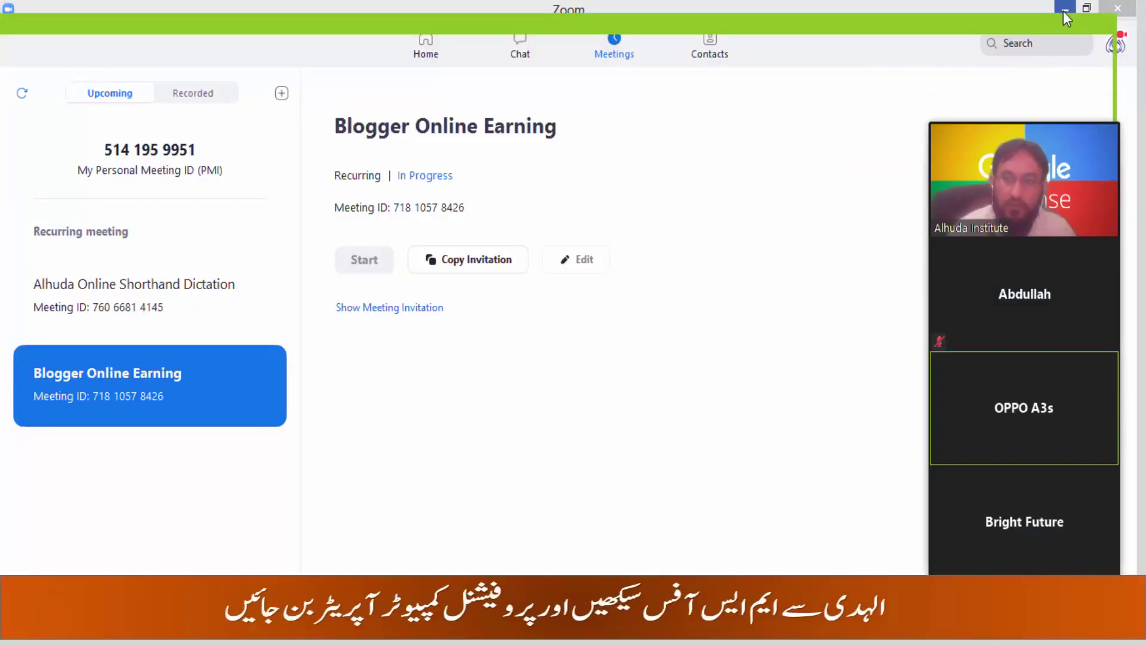
{"action": "left_click", "coordinate": [1063, 11]}
{"action": "left_click", "coordinate": [1063, 11]}
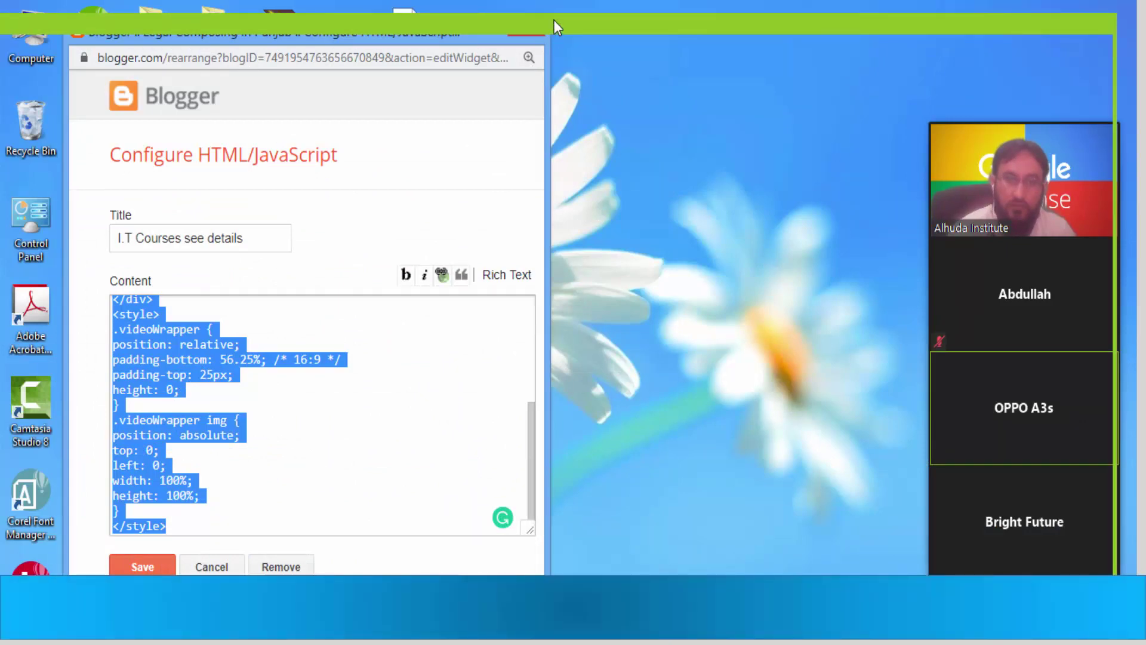
{"action": "left_click", "coordinate": [537, 27]}
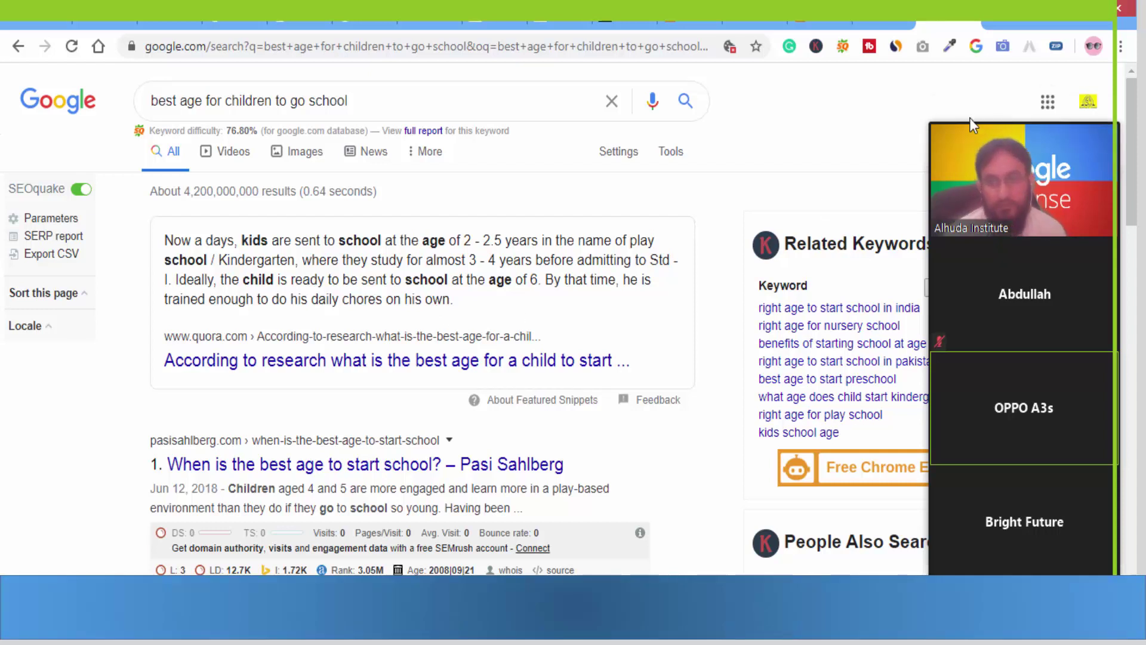
{"action": "left_click", "coordinate": [940, 120]}
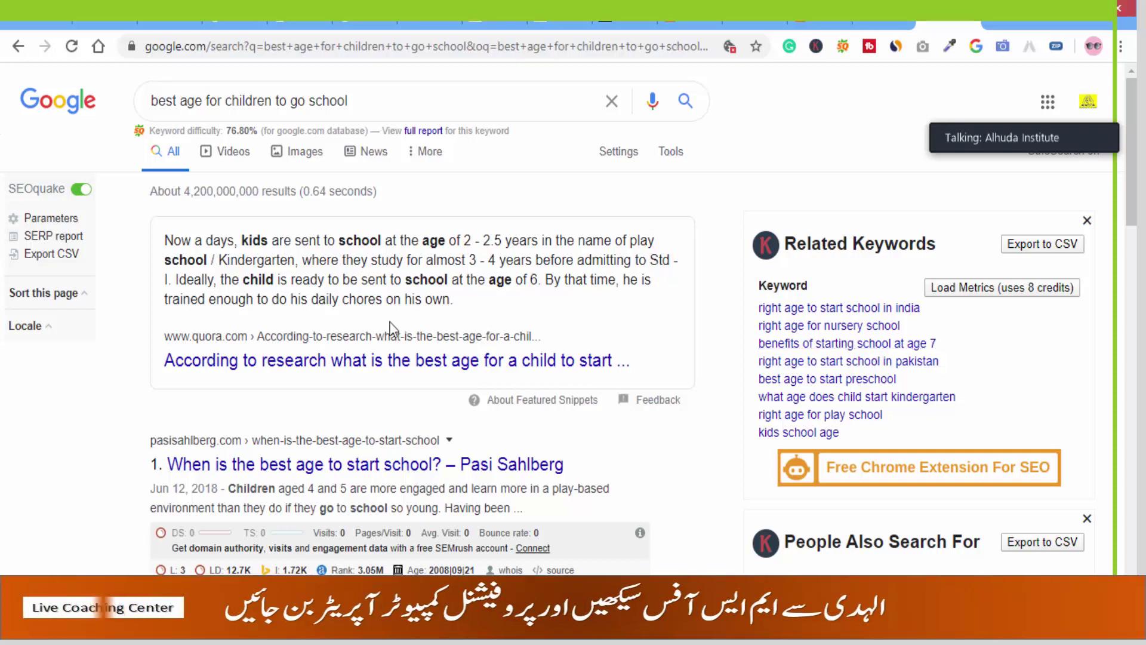
Show the image results and save the folio.ca picture of the boy with a backpack as download.jpg in the Intro for videos folder.
{"action": "left_click", "coordinate": [305, 152]}
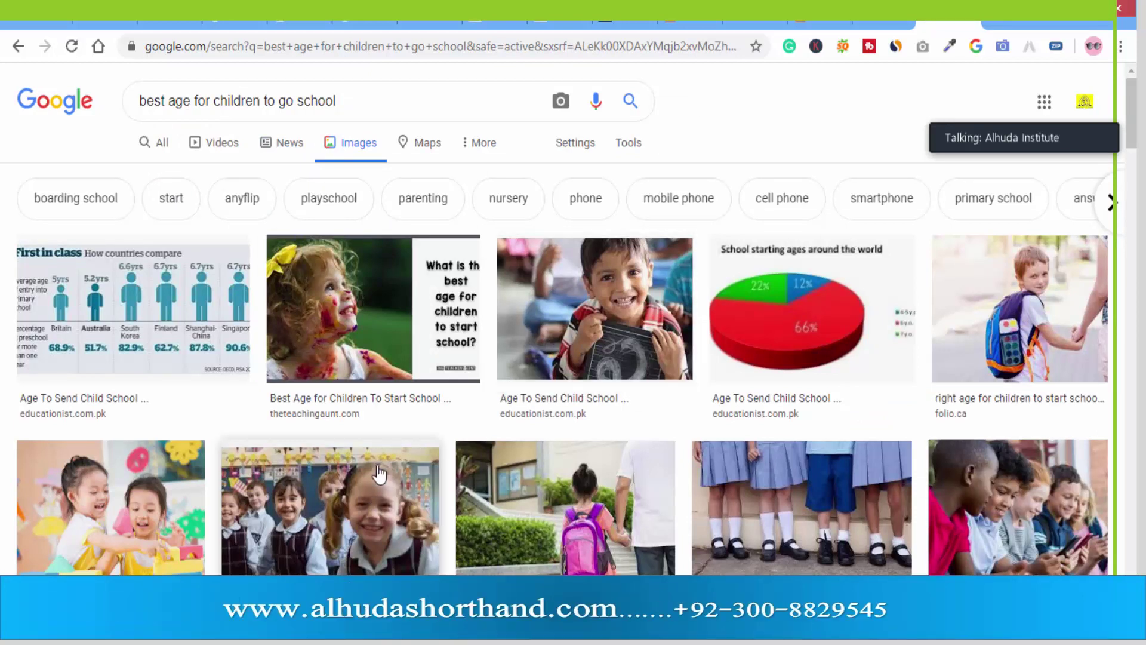
{"action": "left_click", "coordinate": [1022, 315]}
{"action": "right_click", "coordinate": [800, 205]}
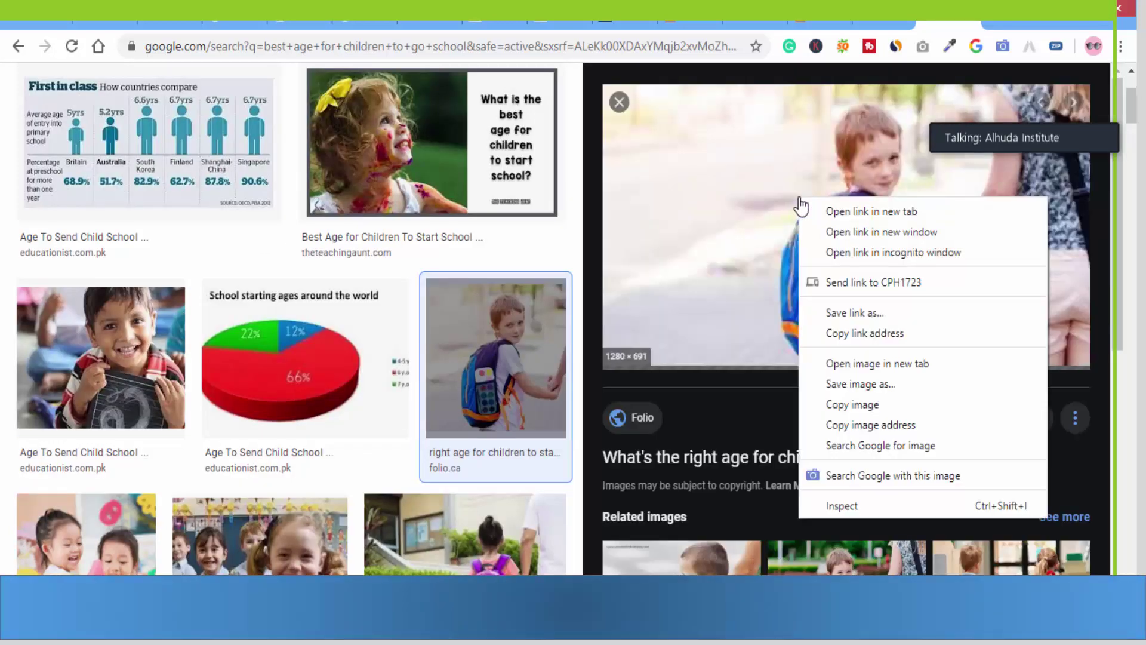
{"action": "left_click", "coordinate": [854, 386]}
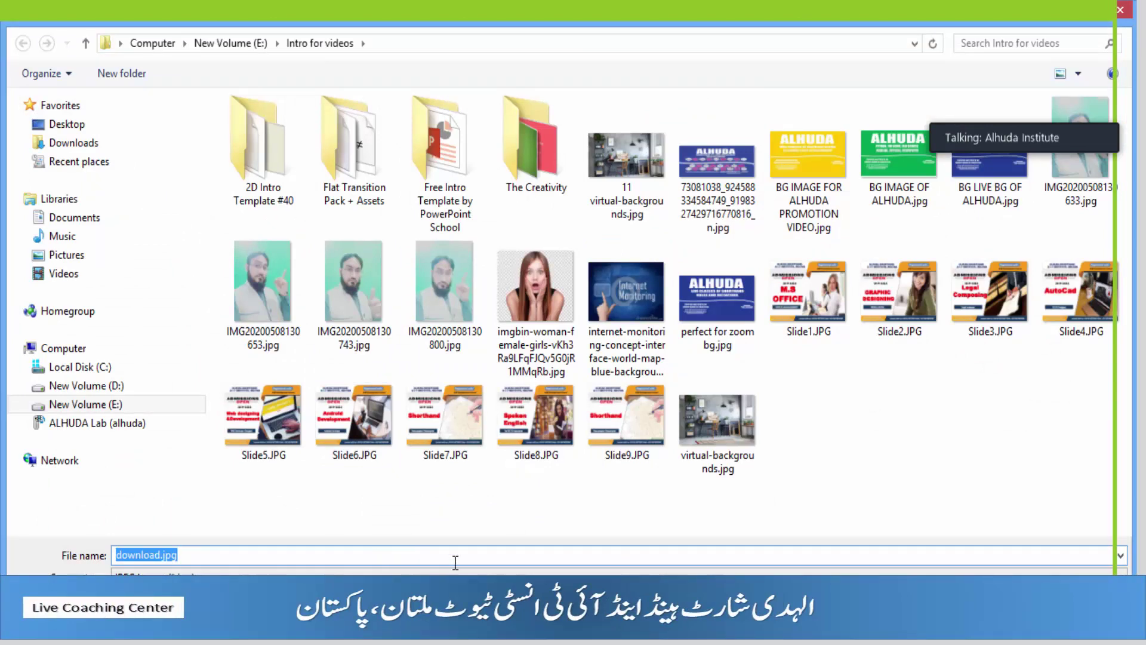
{"action": "key", "text": "Return"}
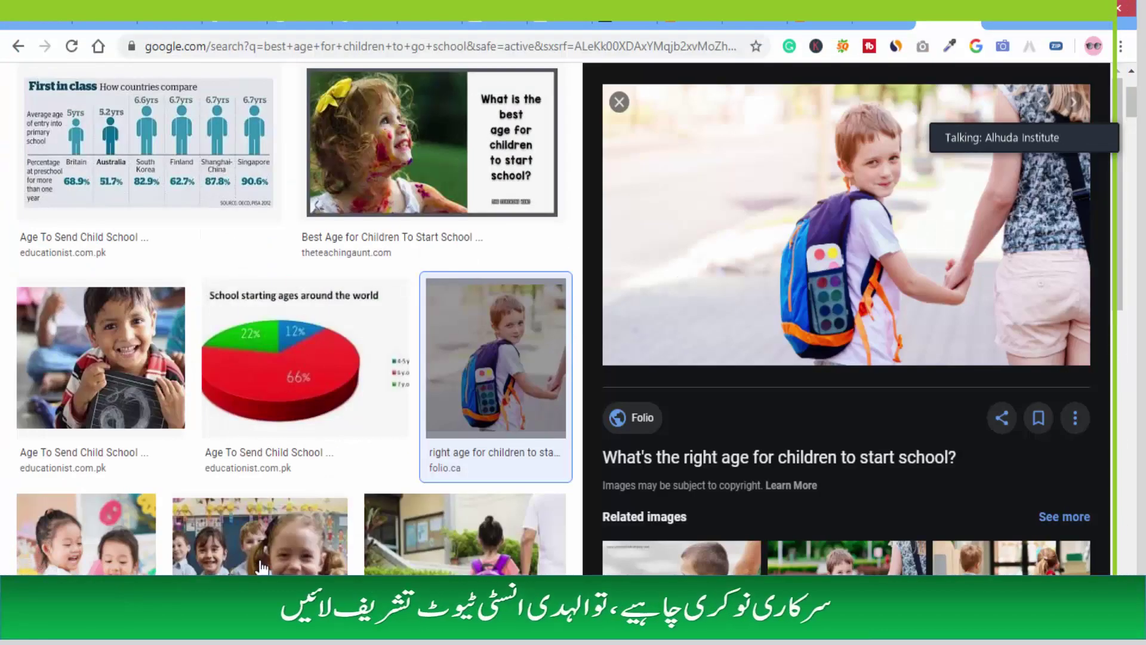
Locate download.jpg in the Intro for videos folder and open it for editing in Paint.
{"action": "left_click", "coordinate": [235, 561]}
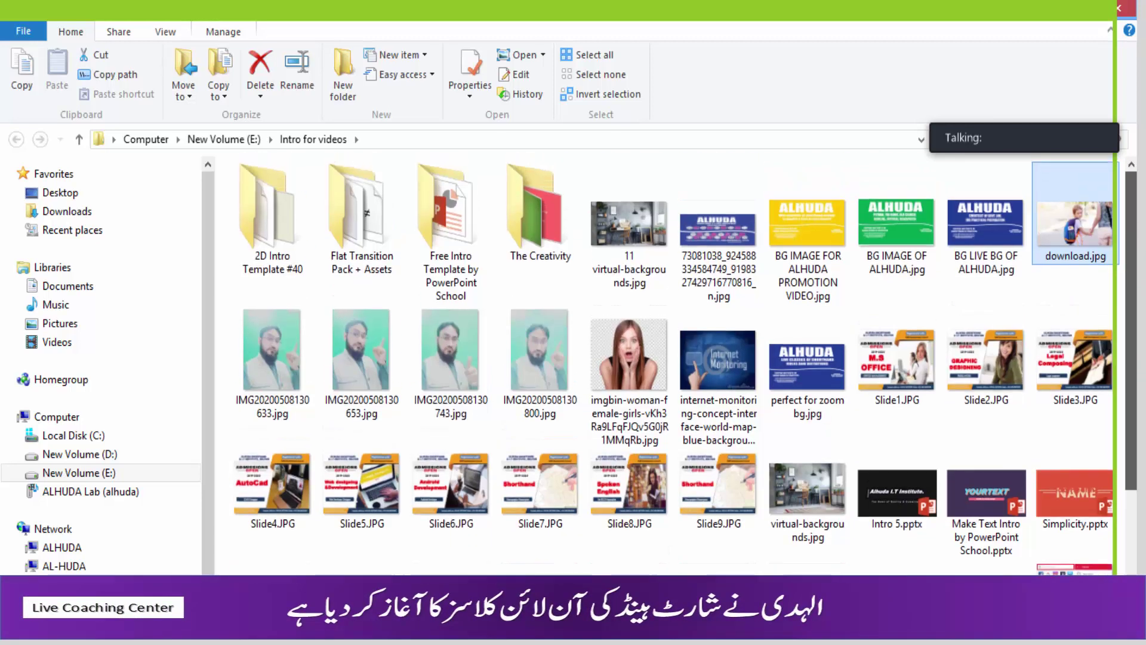
{"action": "right_click", "coordinate": [1082, 224]}
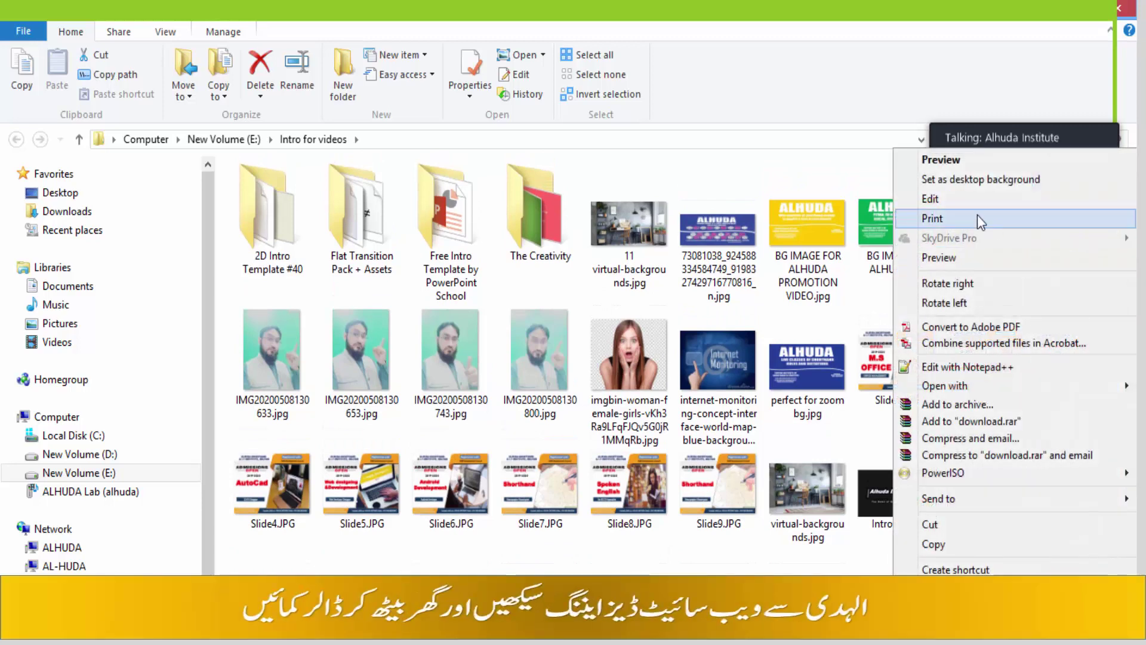
{"action": "left_click", "coordinate": [965, 201]}
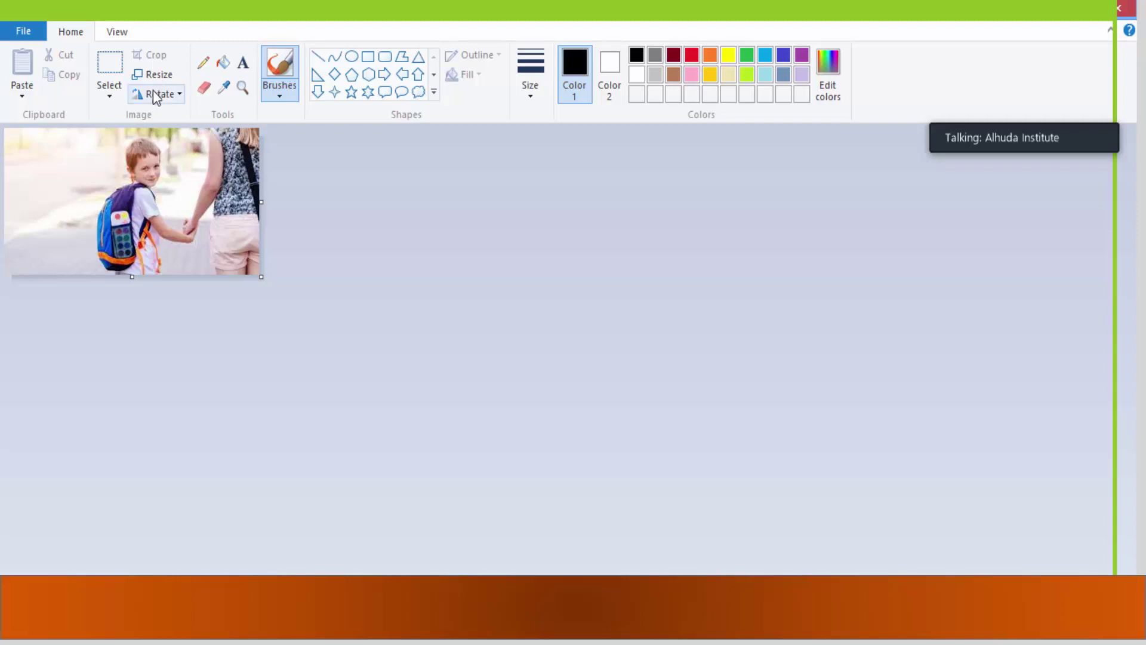
Resize the picture to 600 by 400 pixels without maintaining the aspect ratio.
{"action": "left_click", "coordinate": [154, 74]}
{"action": "left_click", "coordinate": [182, 141]}
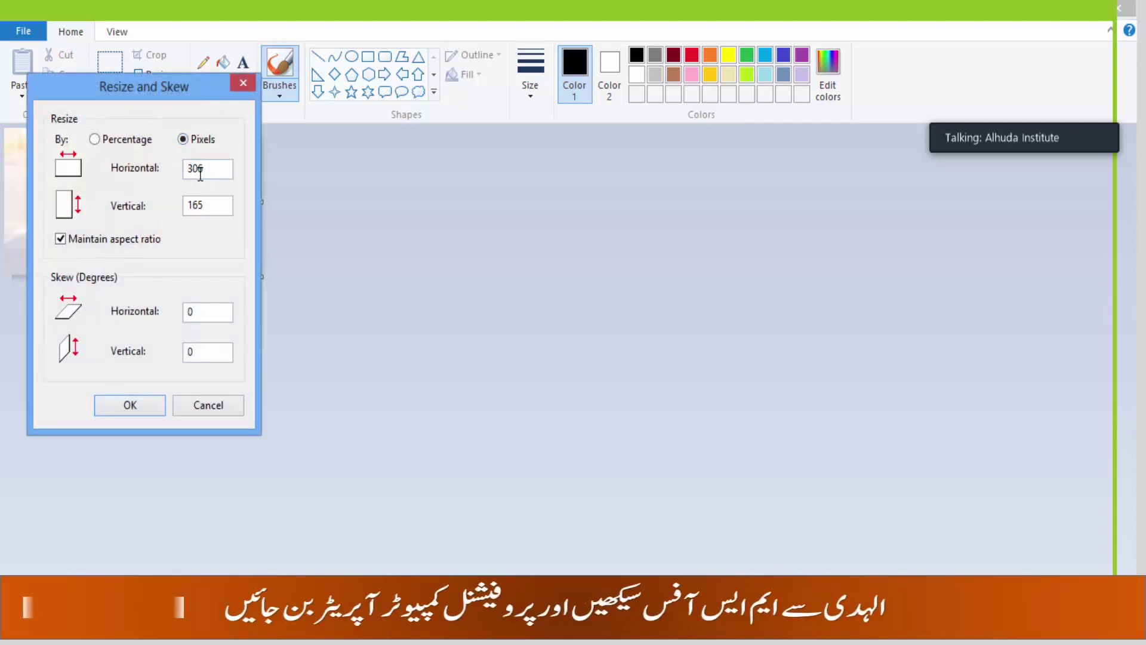
{"action": "left_click_drag", "start_coordinate": [222, 169], "coordinate": [174, 169]}
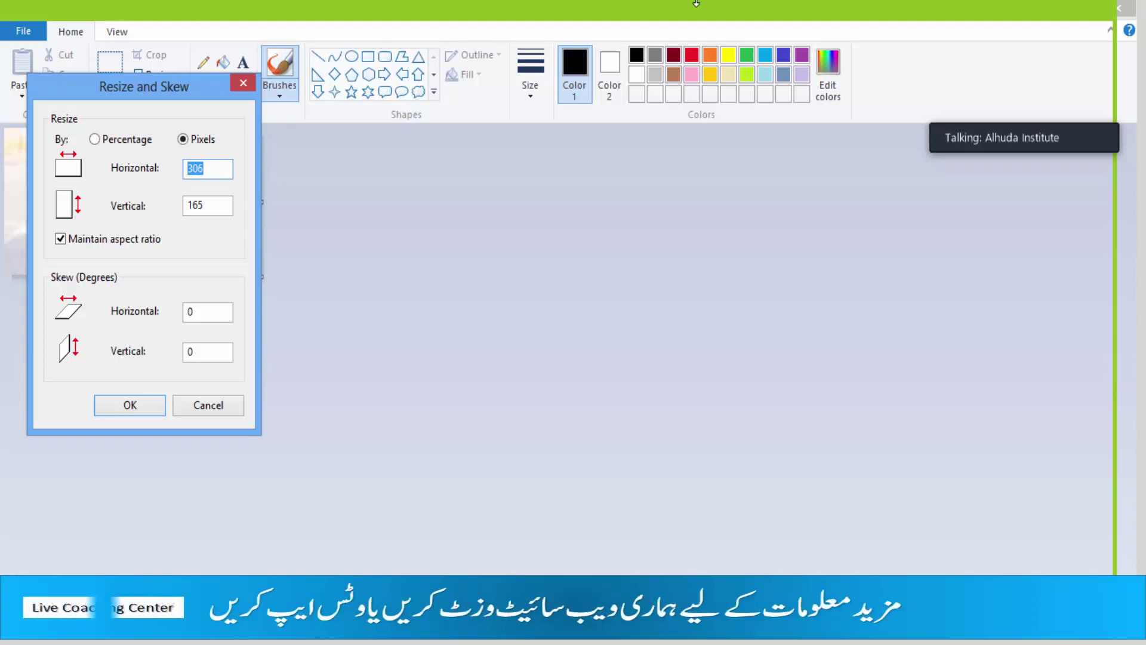
{"action": "type", "text": "600"}
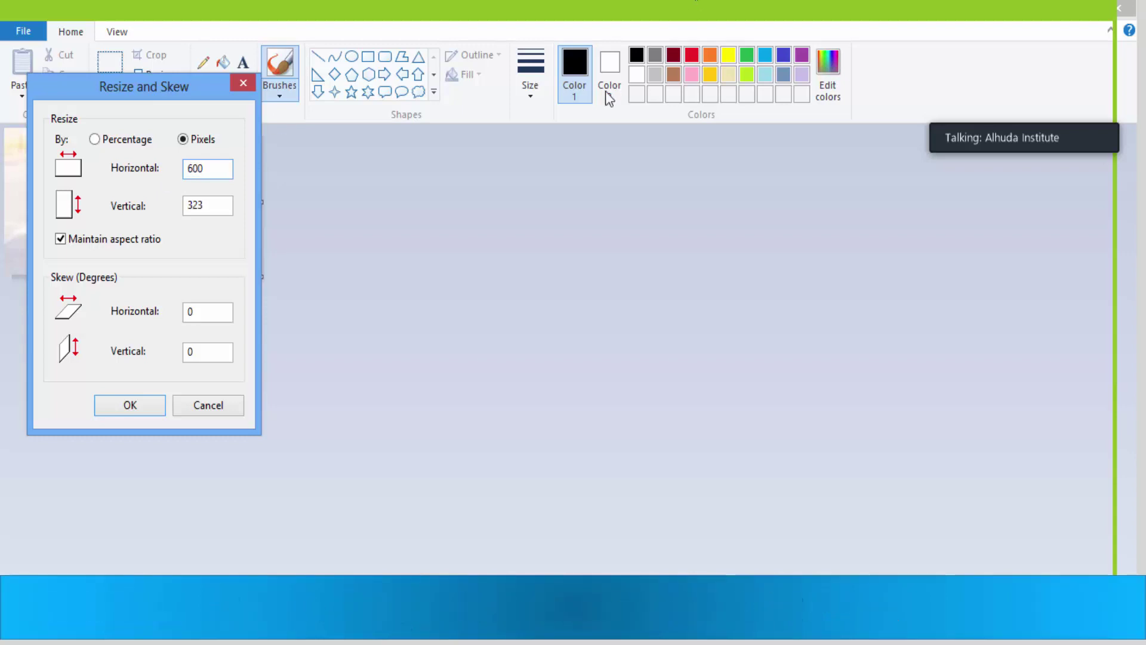
{"action": "left_click", "coordinate": [61, 239]}
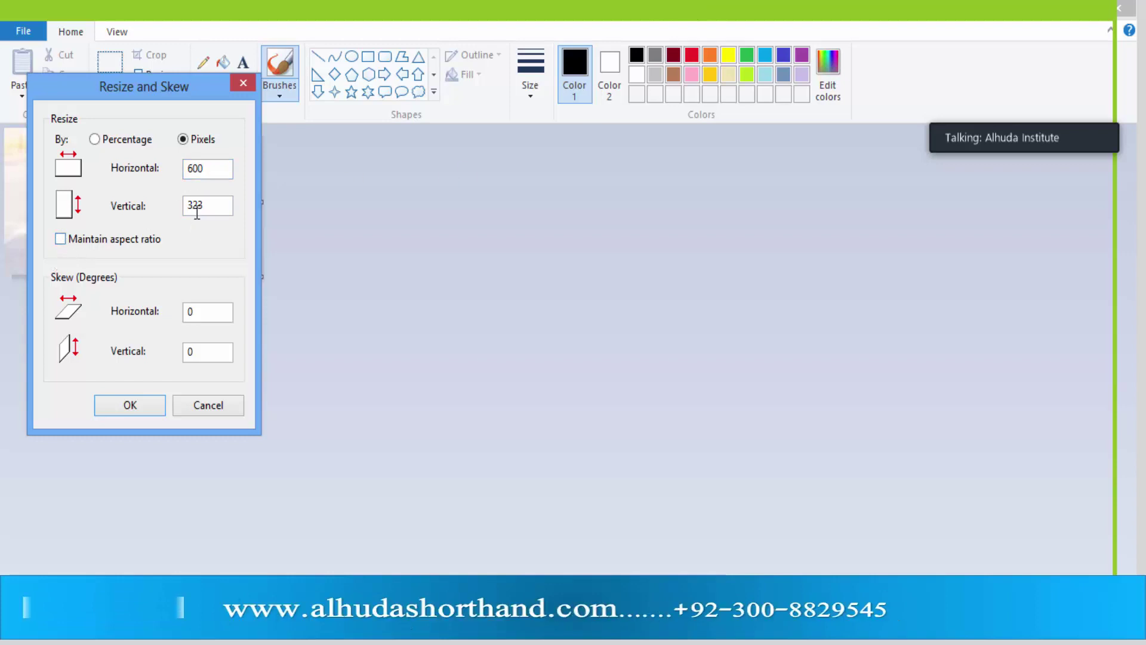
{"action": "left_click_drag", "start_coordinate": [223, 205], "coordinate": [177, 203]}
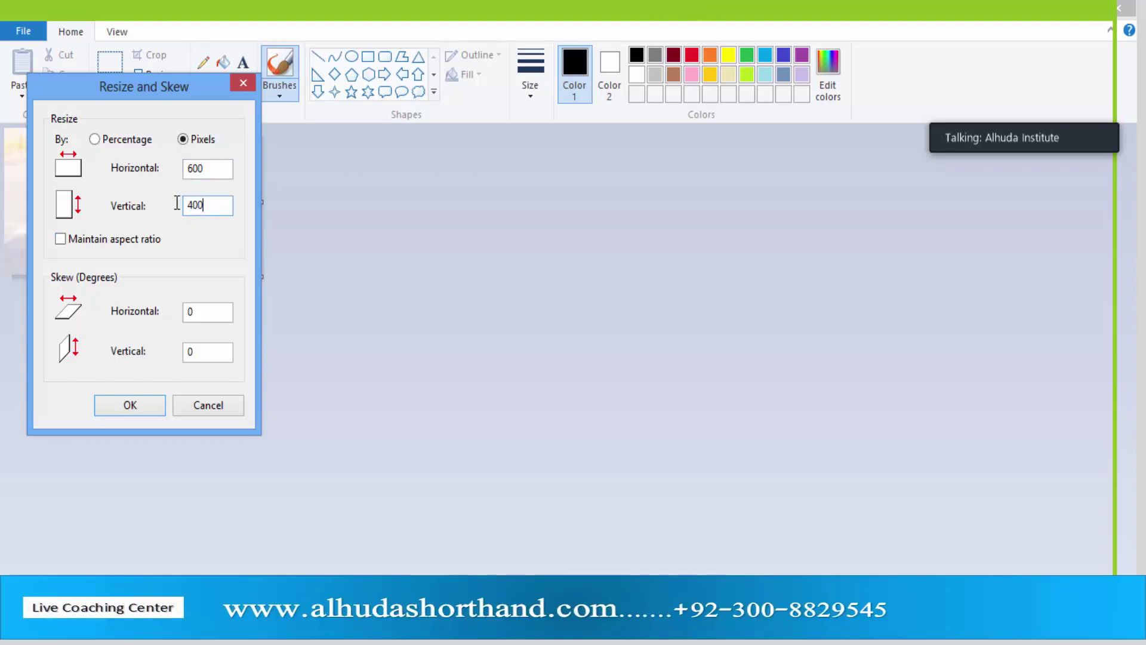
{"action": "left_click", "coordinate": [153, 406]}
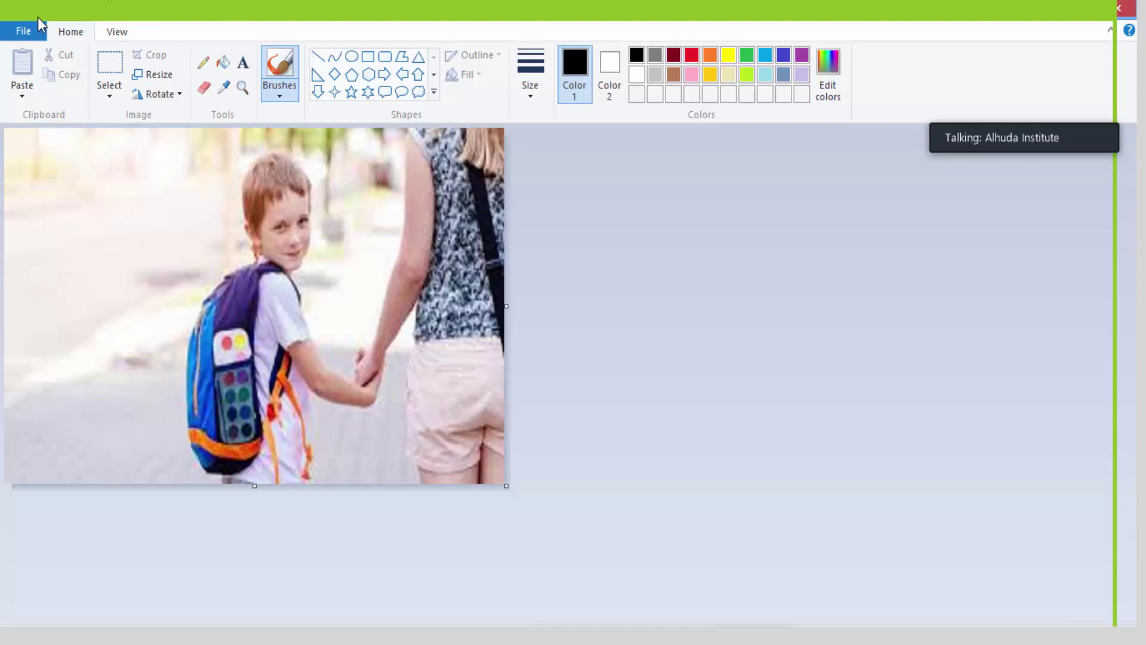
Save the resized picture as a new JPEG named "best age of child to go school" in the Intro for videos folder.
{"action": "left_click", "coordinate": [38, 26]}
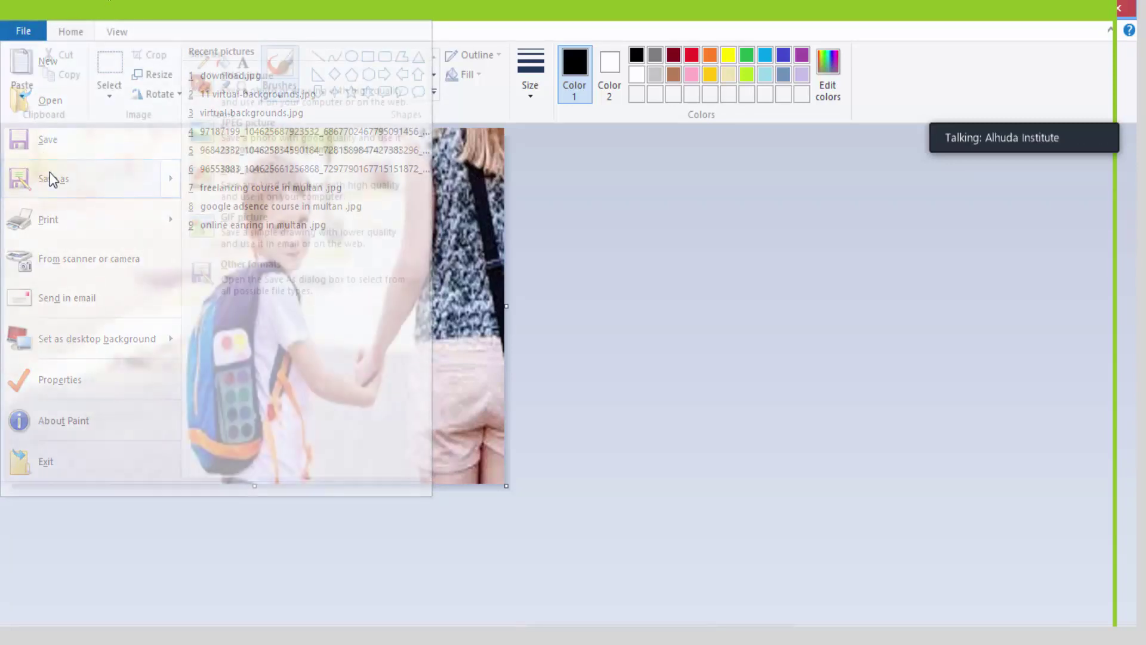
{"action": "left_click", "coordinate": [51, 178]}
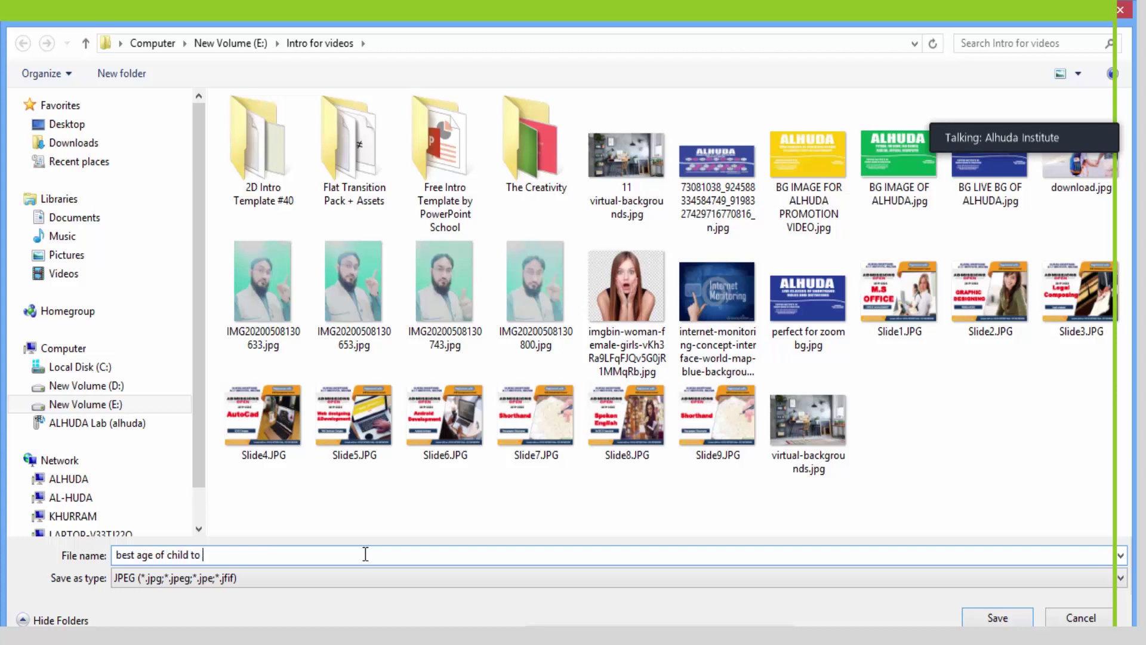
{"action": "type", "text": "l"}
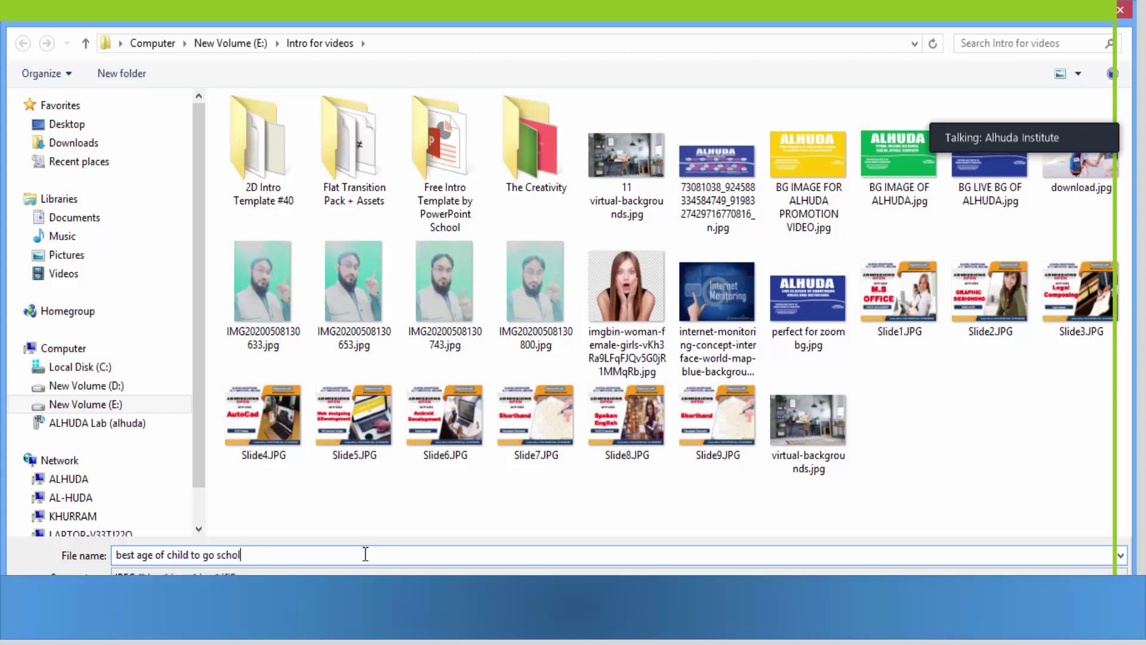
{"action": "key", "text": "BackSpace"}
{"action": "type", "text": "ol"}
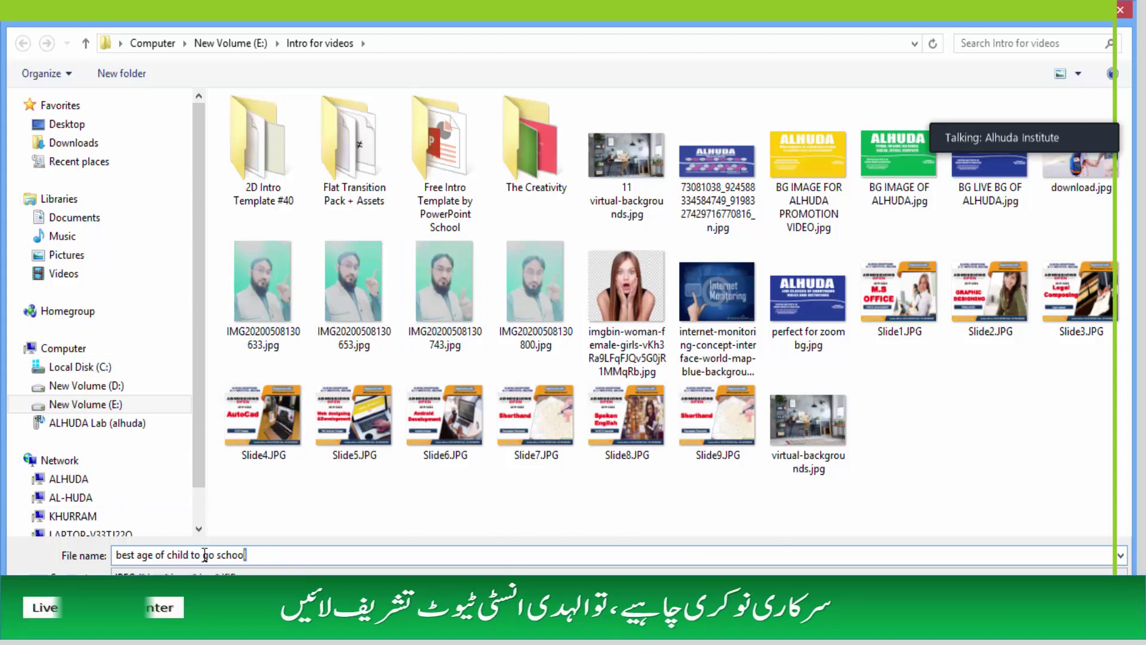
{"action": "key", "text": "ctrl+a"}
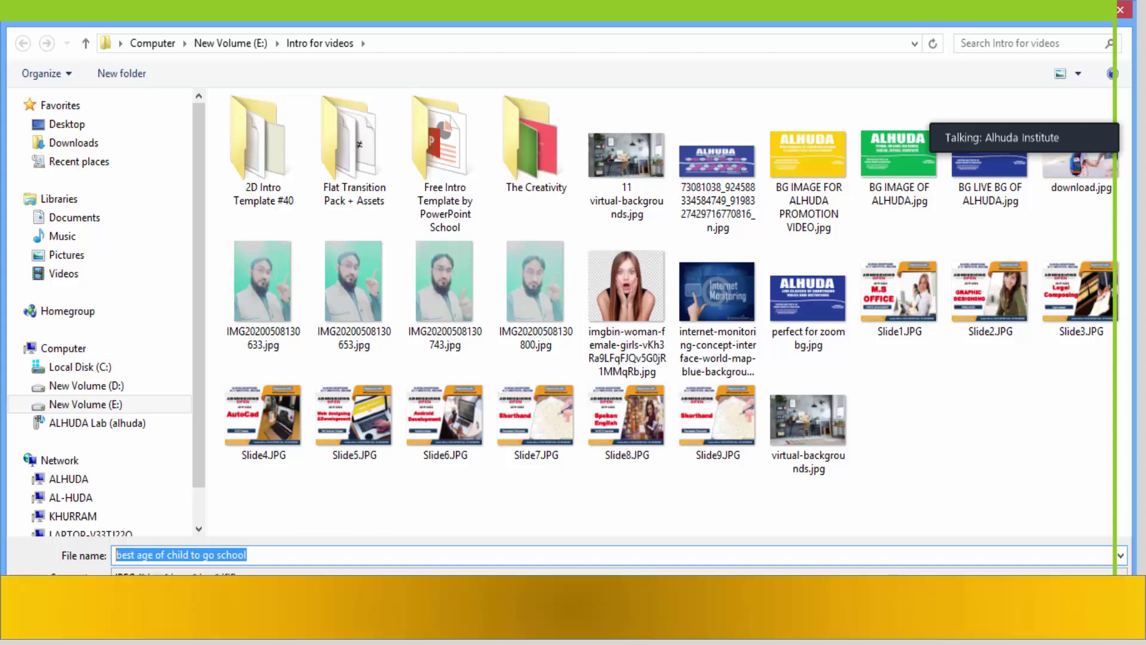
{"action": "left_click", "coordinate": [765, 528]}
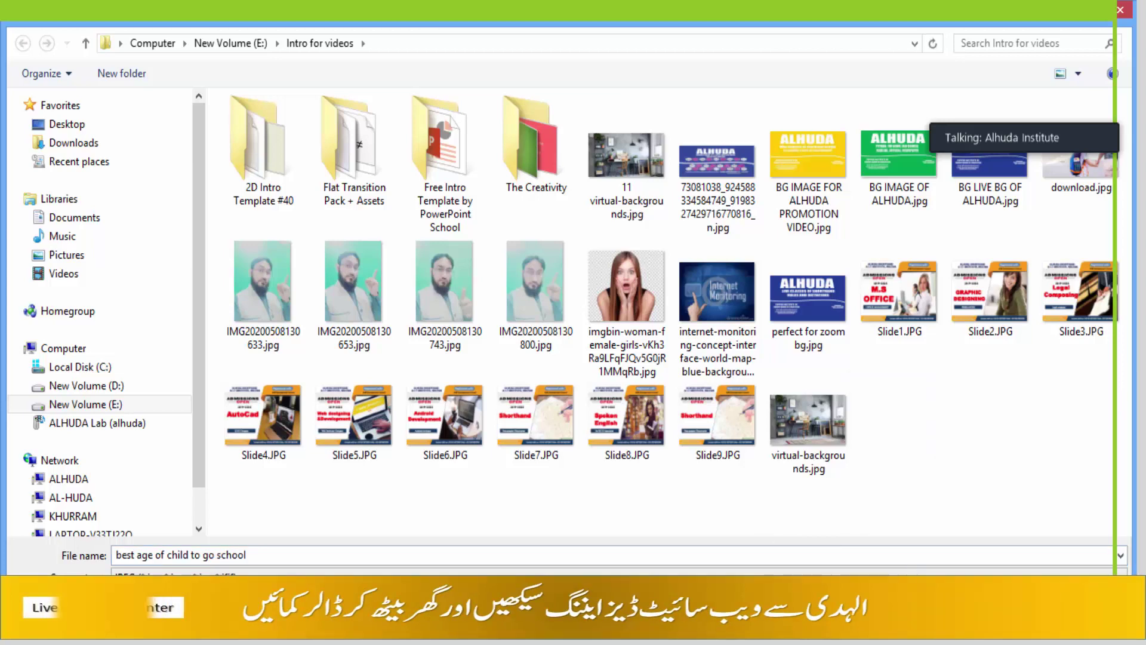
{"action": "key", "text": "Return"}
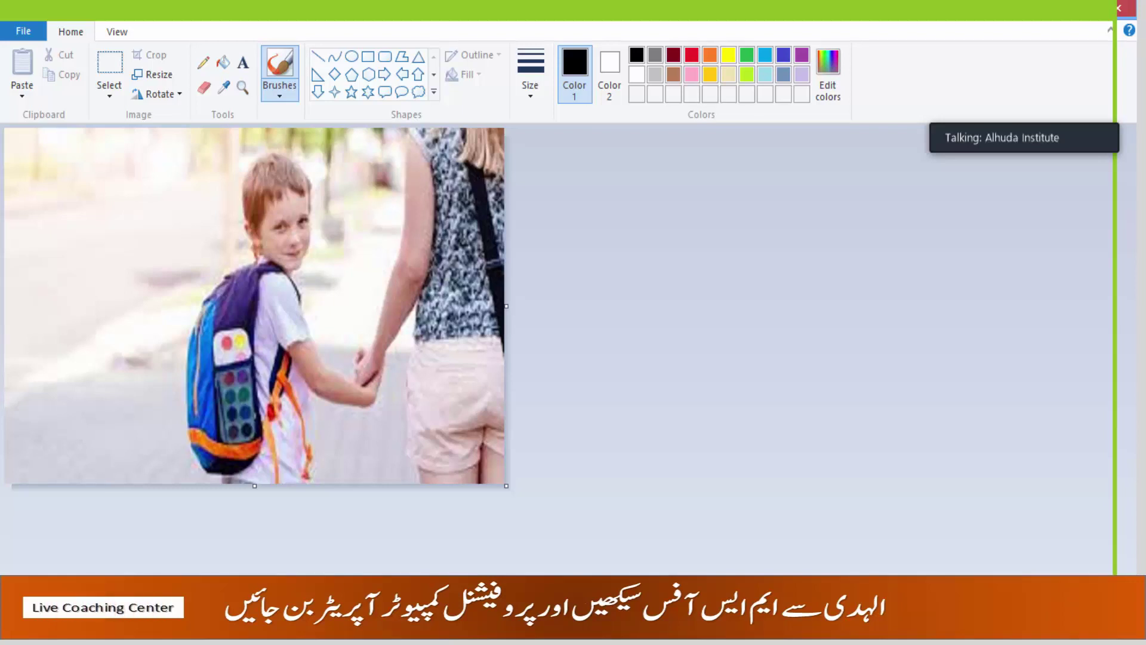
Return to the browser, show the downloaded picture's folder, and open the properties of best age of child to go school.jpg.
{"action": "key", "text": "alt+Tab"}
{"action": "left_click", "coordinate": [179, 606]}
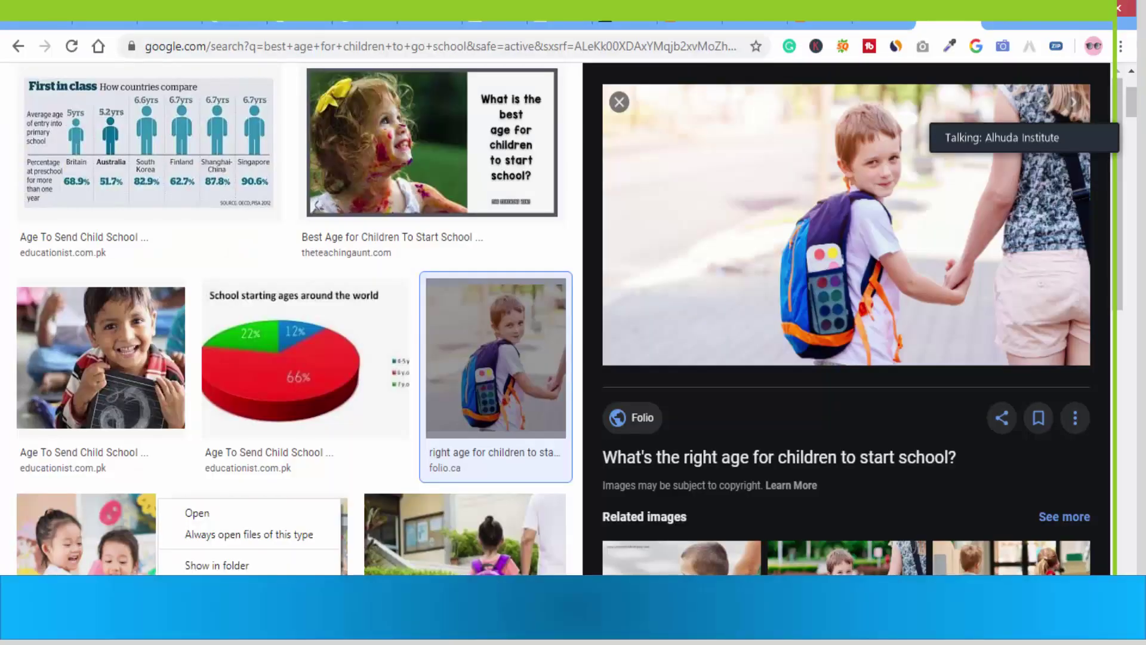
{"action": "left_click", "coordinate": [215, 565]}
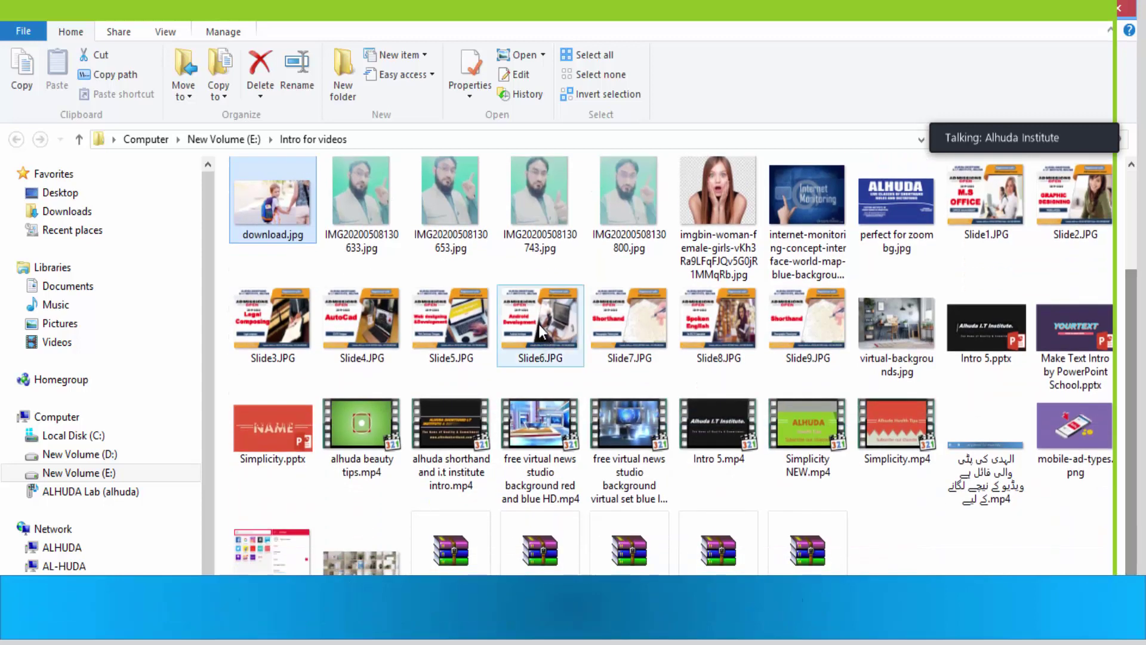
{"action": "scroll", "coordinate": [846, 262], "scroll_direction": "up", "scroll_amount": 3}
{"action": "left_click", "coordinate": [829, 246]}
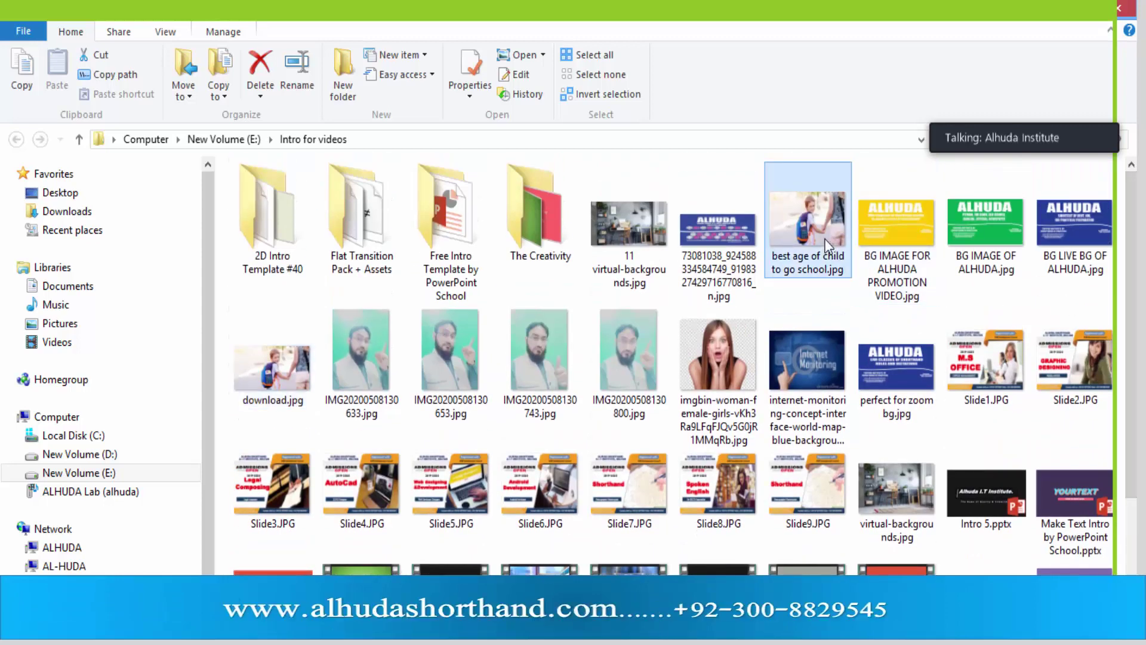
{"action": "right_click", "coordinate": [820, 234]}
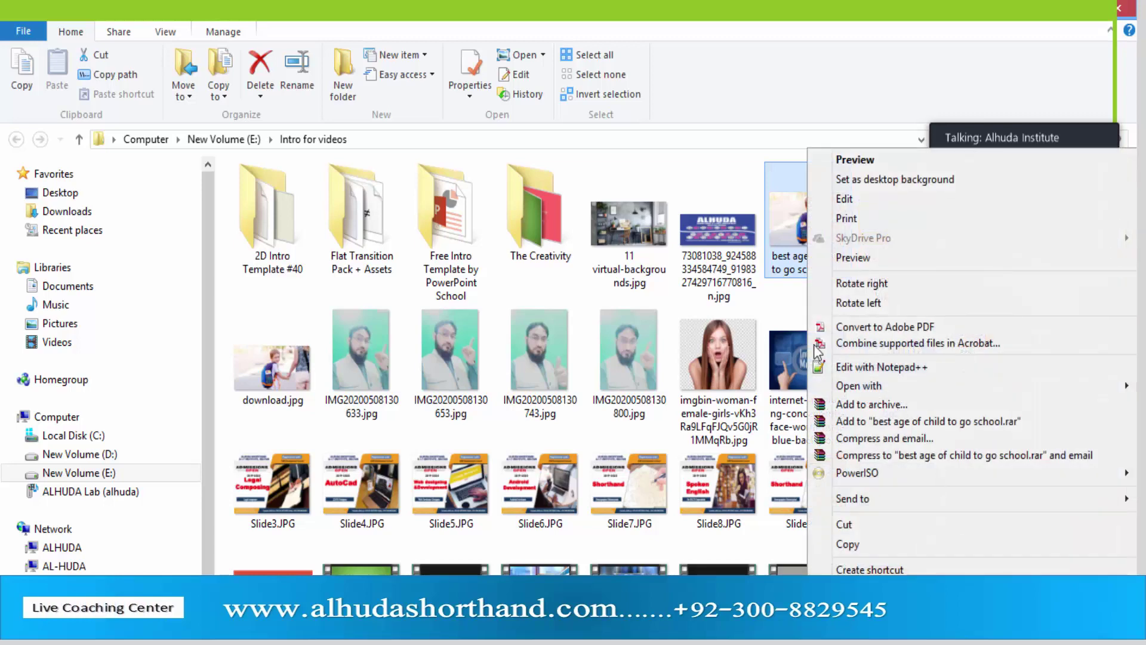
{"action": "key", "text": "r"}
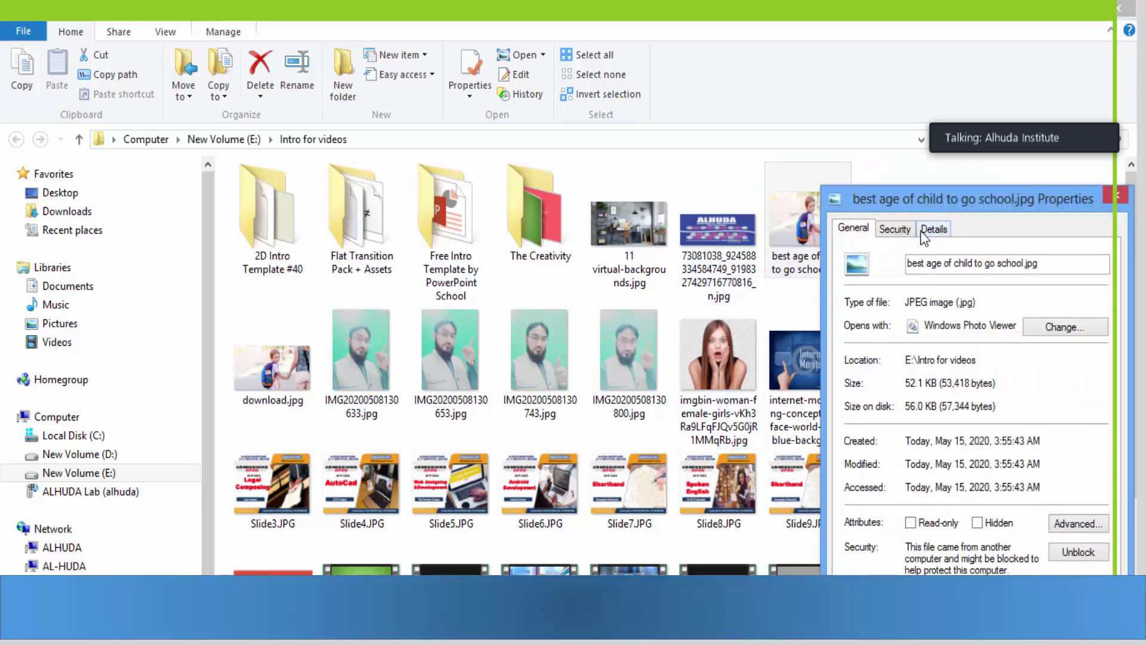
Set the Title in the image's detail properties to "best age of children to go school".
{"action": "left_click", "coordinate": [927, 233]}
{"action": "left_click", "coordinate": [960, 298]}
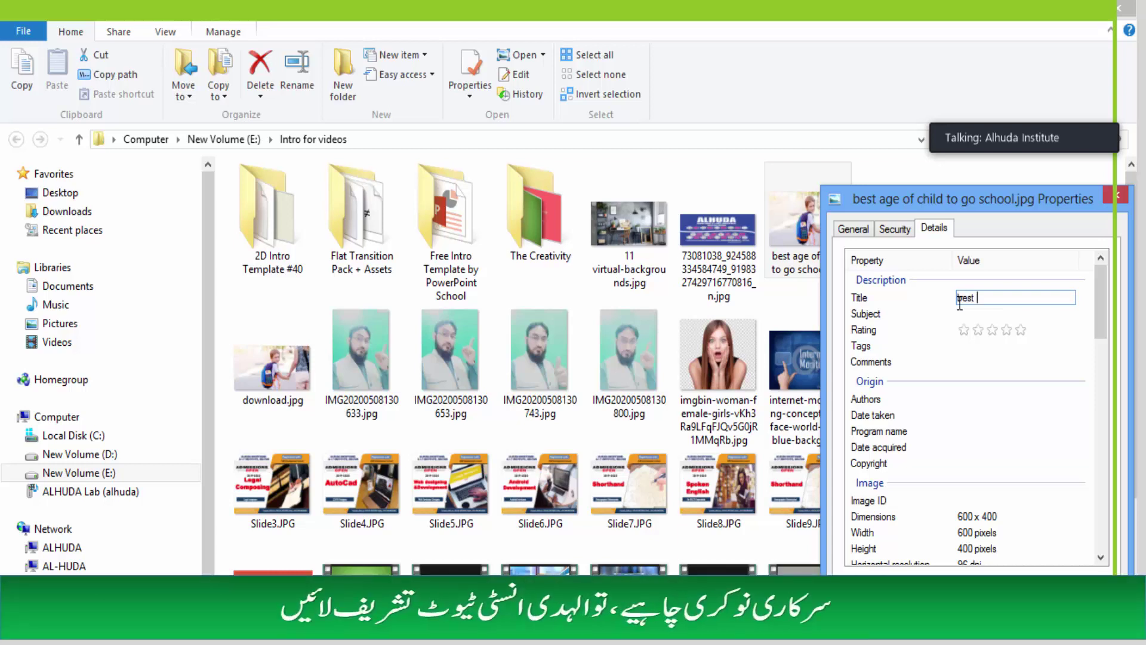
{"action": "type", "text": "best age of chi"}
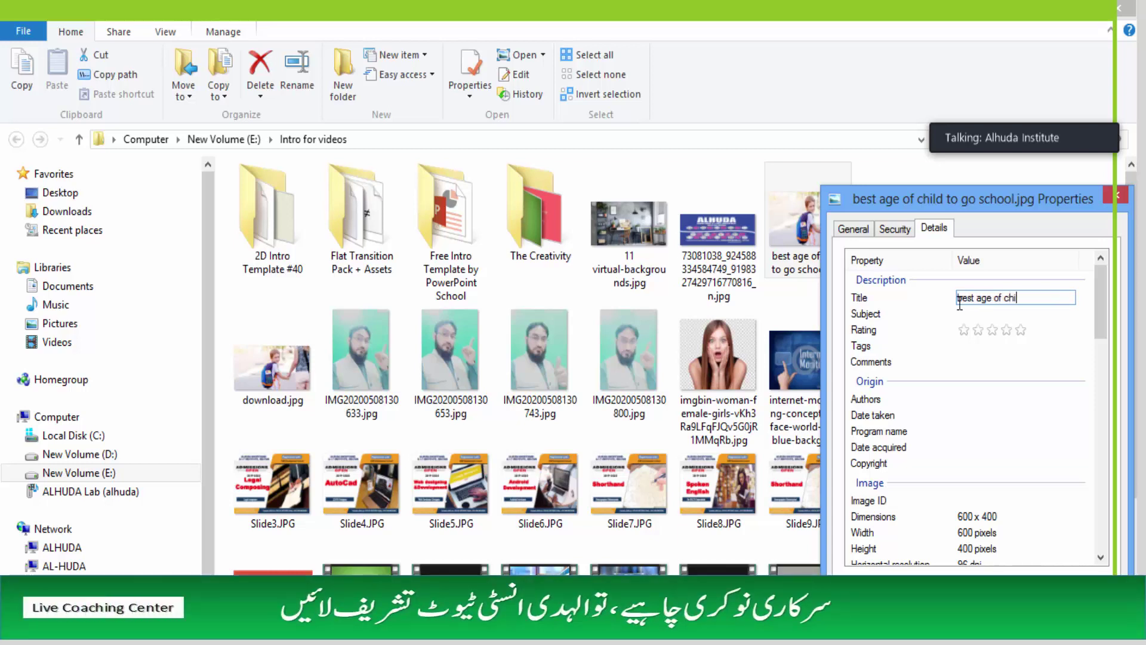
{"action": "type", "text": "ldren to go sch"}
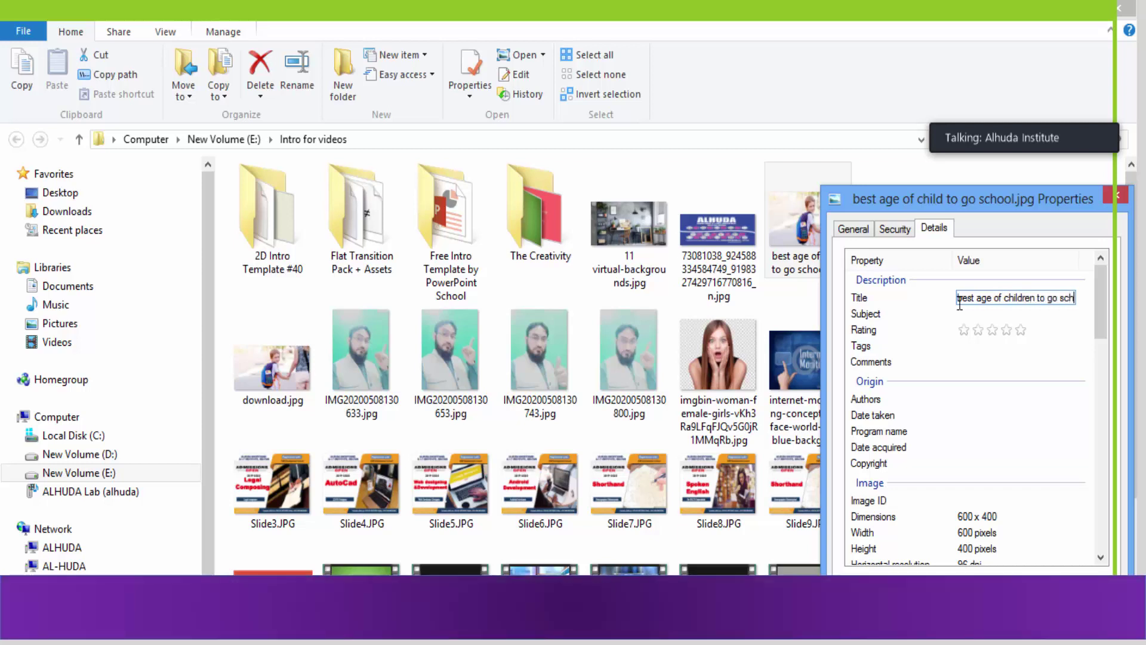
{"action": "type", "text": "ool"}
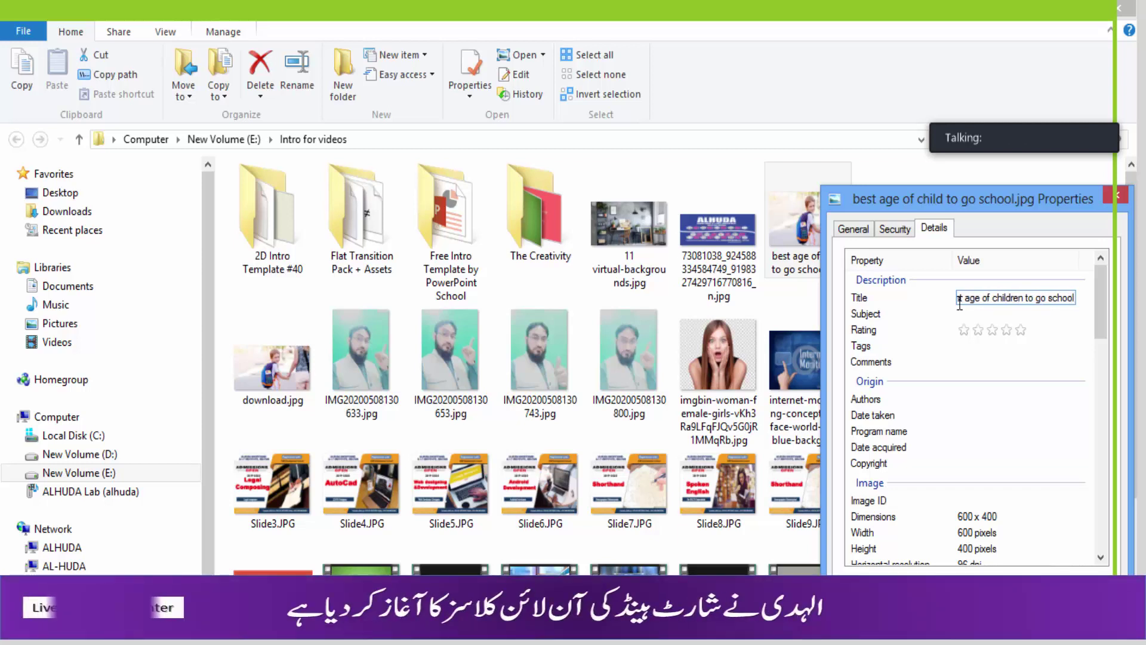
Reuse the title text "best age of children to go school" as the Subject, set a five-star rating, and apply the properties.
{"action": "key", "text": "ctrl+shift+Left"}
{"action": "key", "text": "ctrl+shift+Left"}
{"action": "key", "text": "ctrl+shift+Left"}
{"action": "key", "text": "ctrl+shift+Left"}
{"action": "key", "text": "ctrl+shift+Left"}
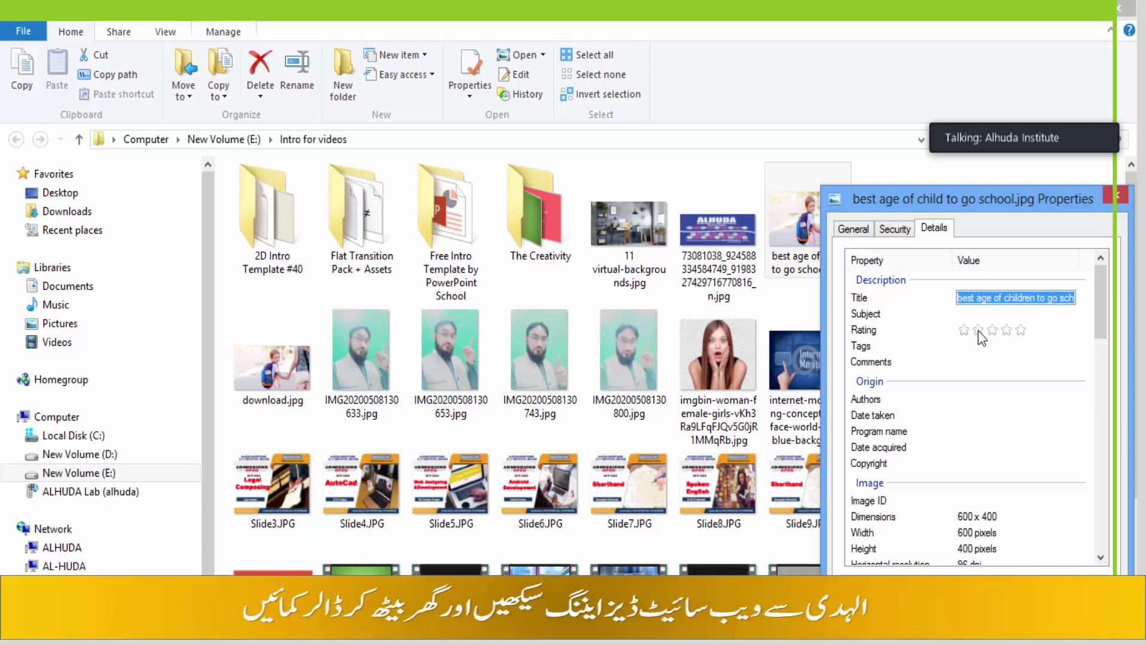
{"action": "left_click", "coordinate": [973, 317]}
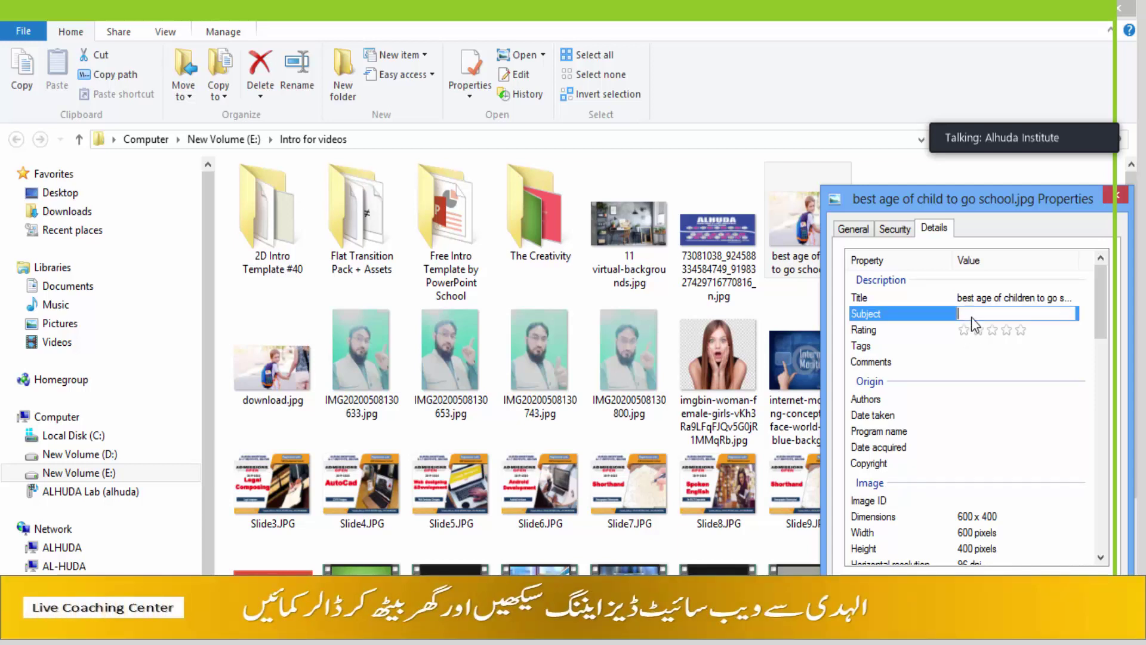
{"action": "type", "text": "best age of children to go school"}
{"action": "left_click", "coordinate": [1022, 331]}
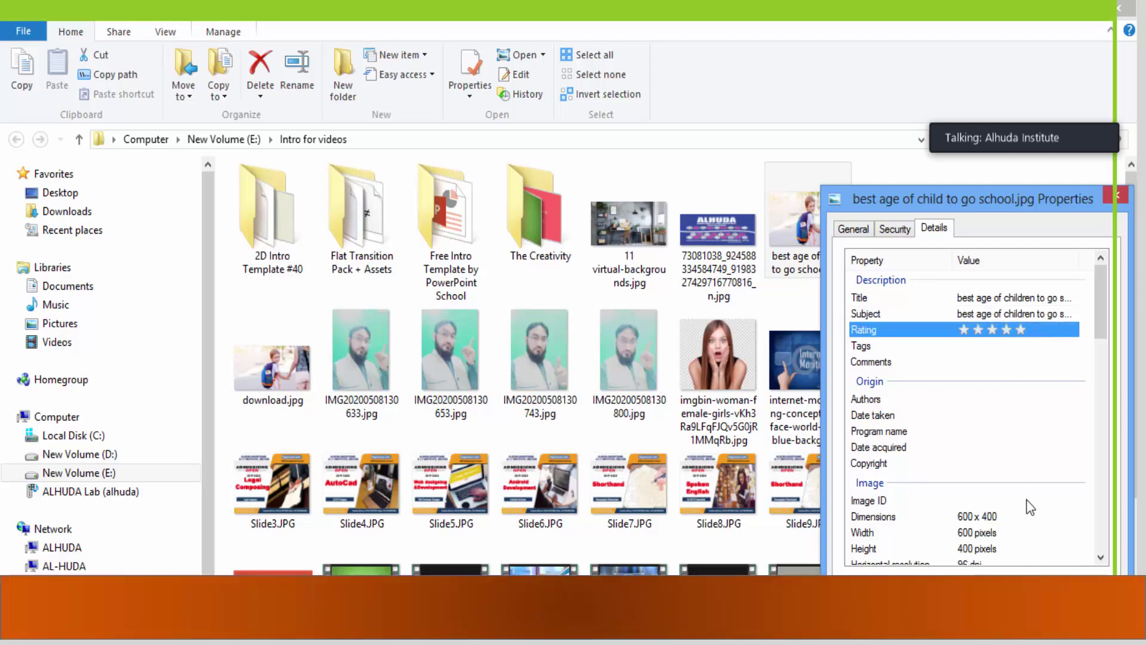
{"action": "key", "text": "Return"}
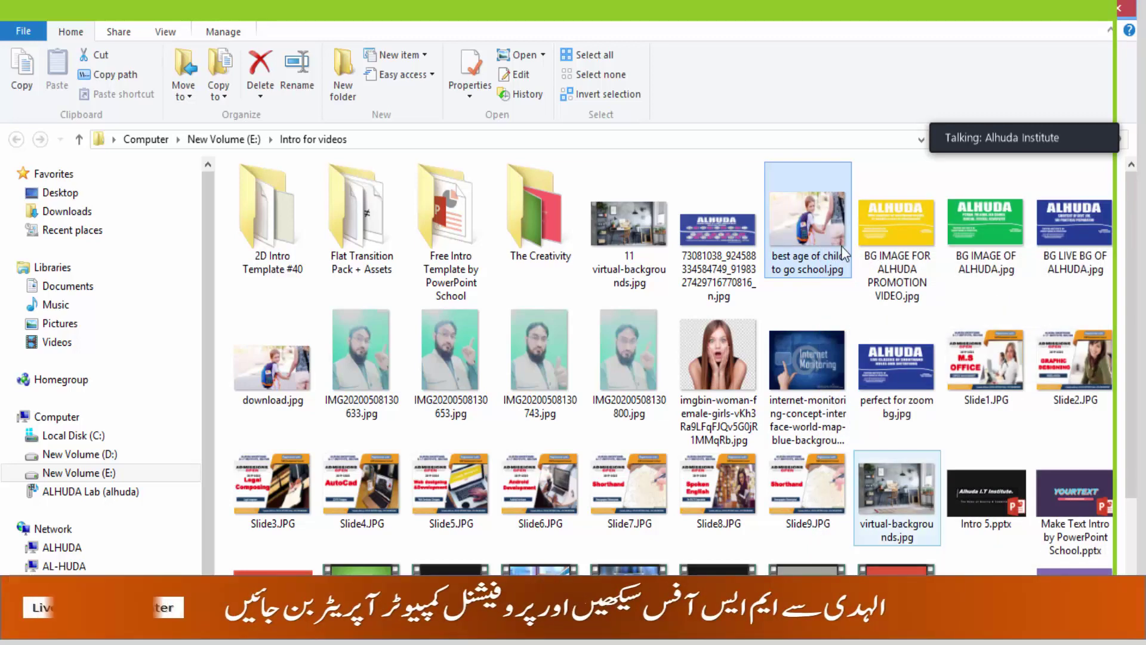
Reopen the image's detail properties, set both Tags and Comments to "best age of children to go school", and apply the changes.
{"action": "right_click", "coordinate": [807, 227]}
{"action": "key", "text": "r"}
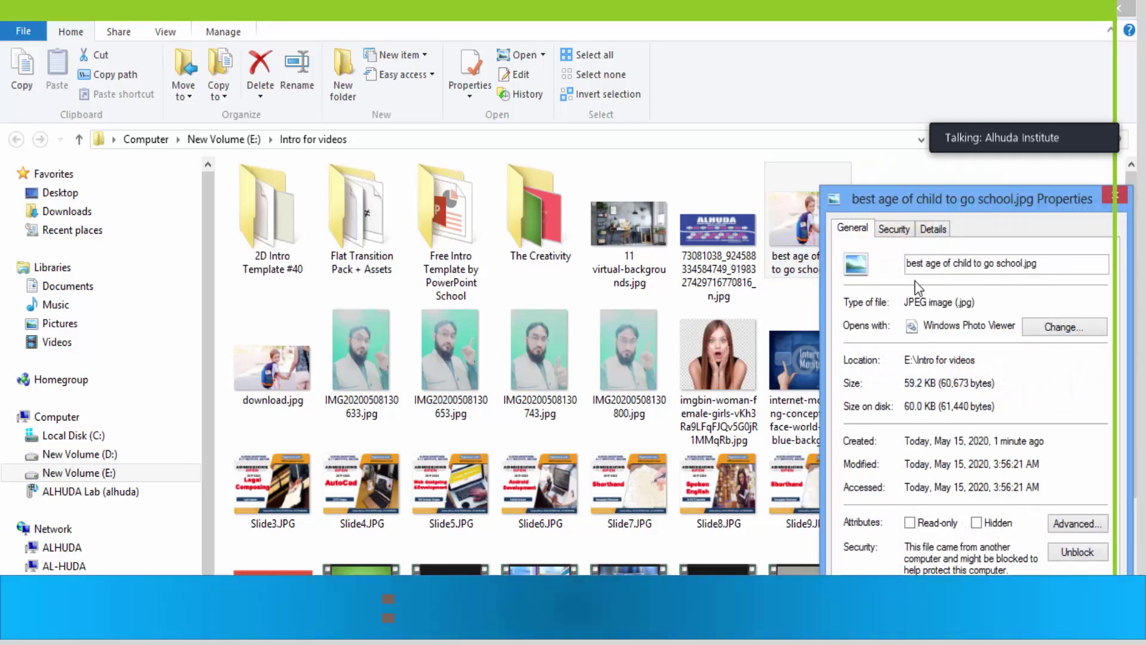
{"action": "left_click", "coordinate": [933, 230]}
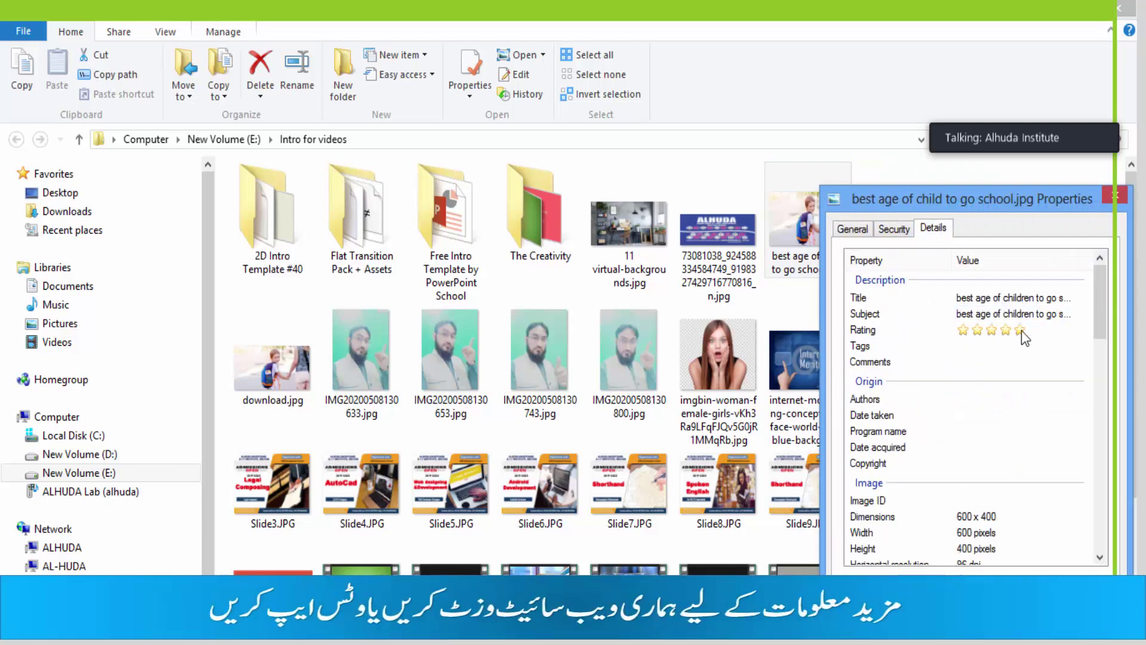
{"action": "left_click", "coordinate": [1013, 345]}
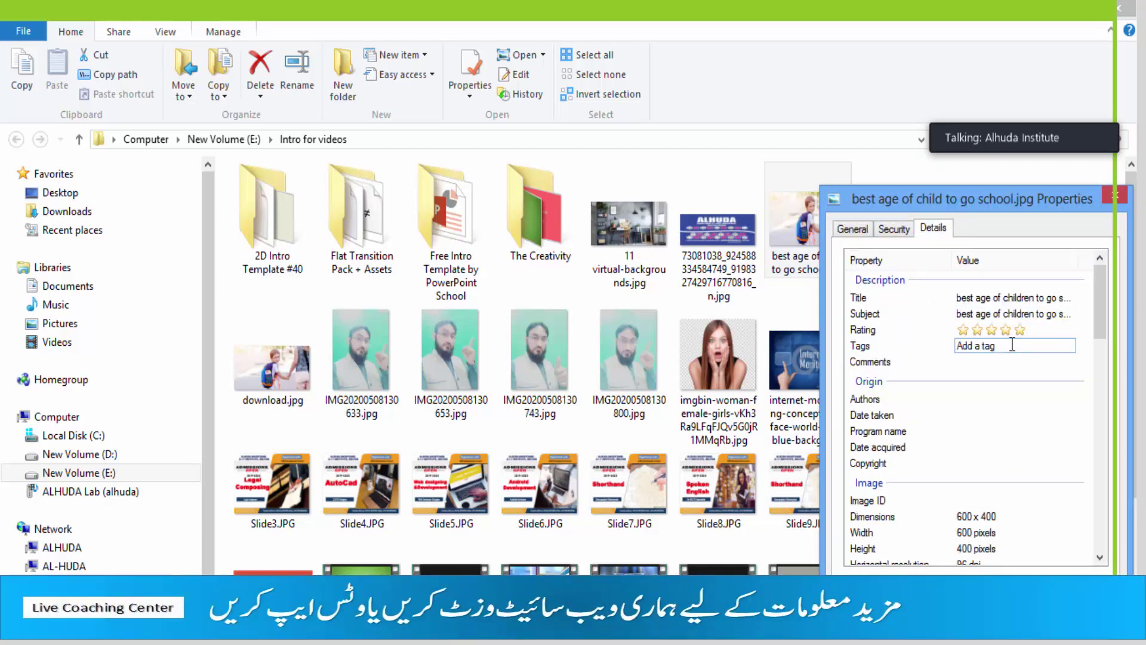
{"action": "type", "text": "best age of children to go school"}
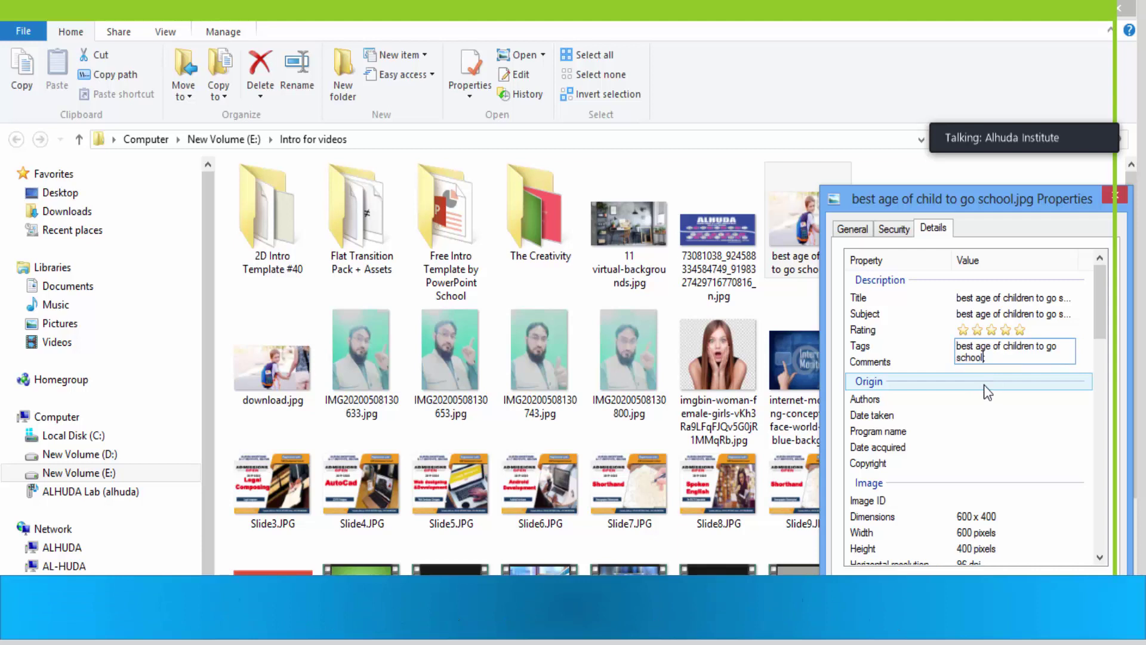
{"action": "left_click", "coordinate": [984, 378]}
{"action": "left_click", "coordinate": [973, 368]}
{"action": "type", "text": "best age of children to go school"}
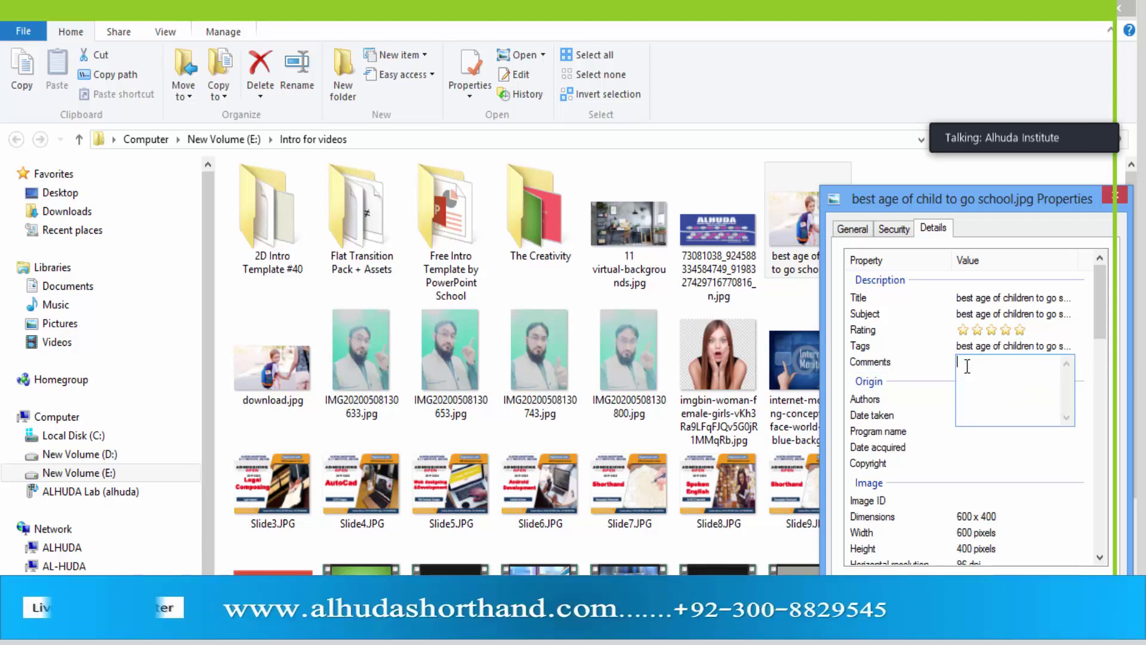
{"action": "left_click", "coordinate": [970, 448]}
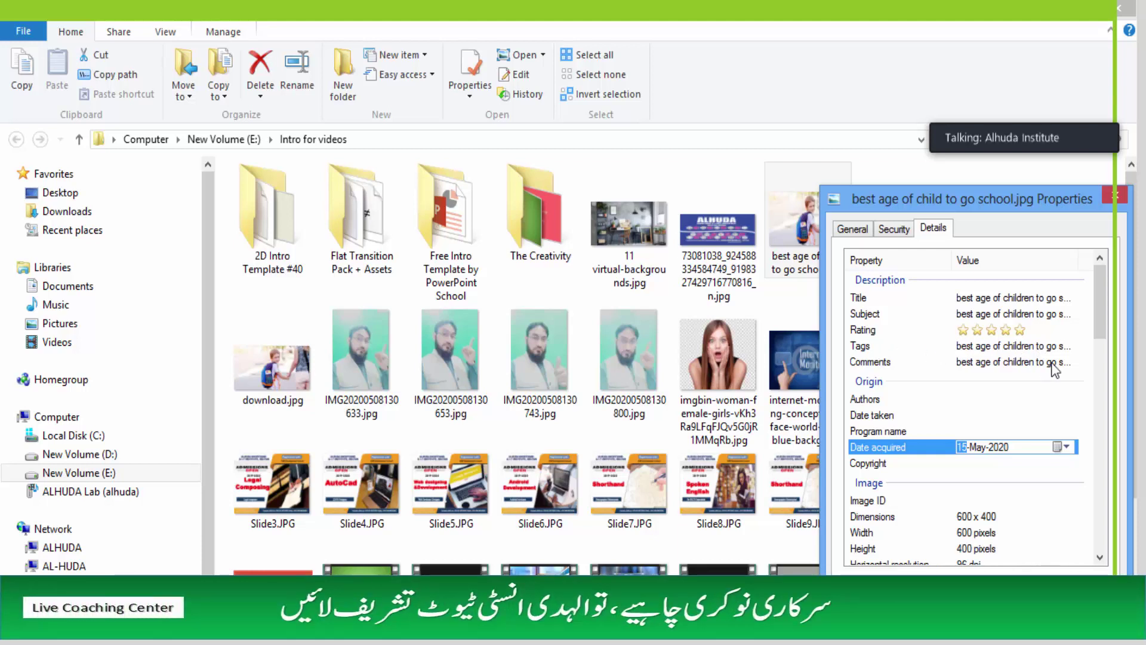
{"action": "key", "text": "Return"}
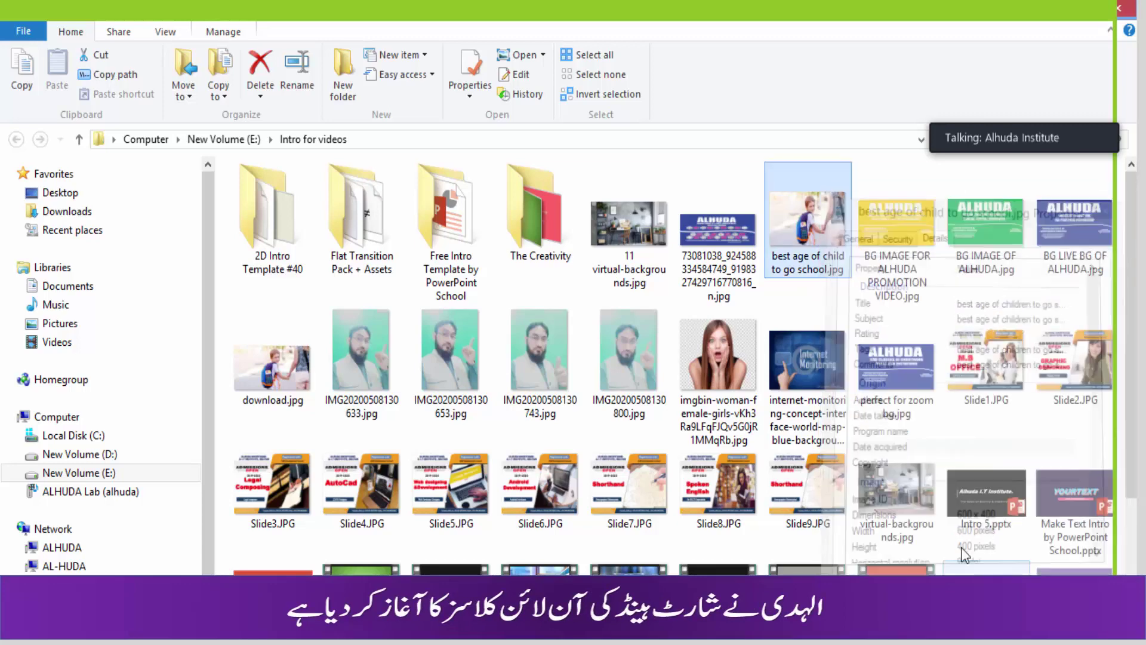
Review the title, subject, rating, tags and comments in the detail properties of best age of child to go school.jpg.
{"action": "right_click", "coordinate": [827, 278]}
{"action": "left_click", "coordinate": [854, 633]}
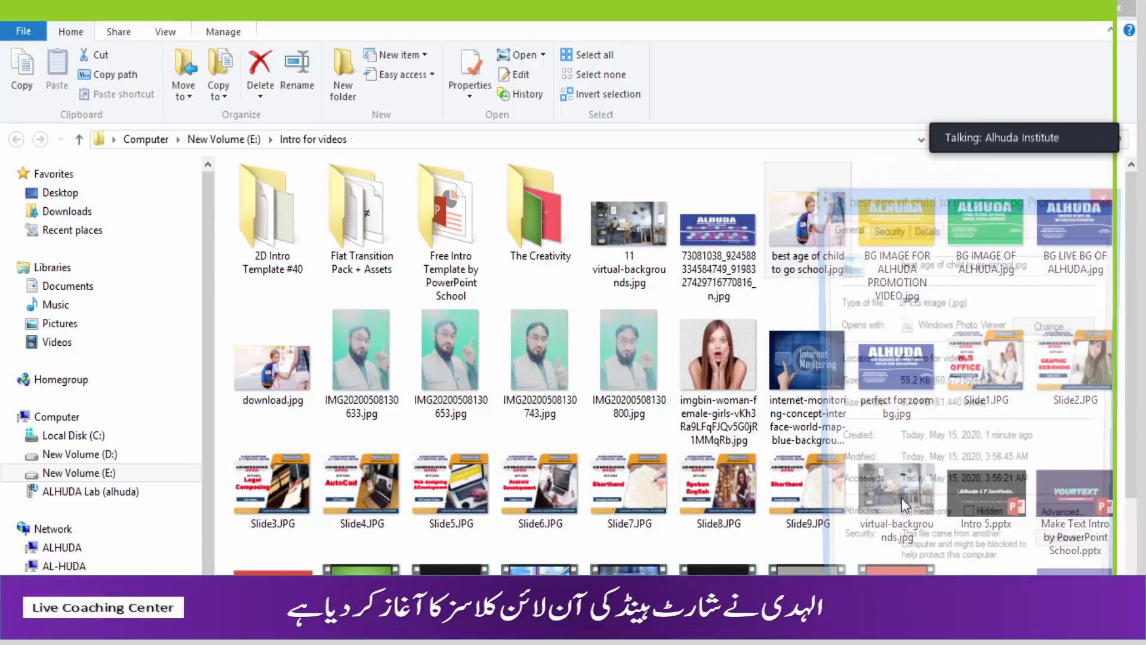
{"action": "left_click", "coordinate": [926, 228]}
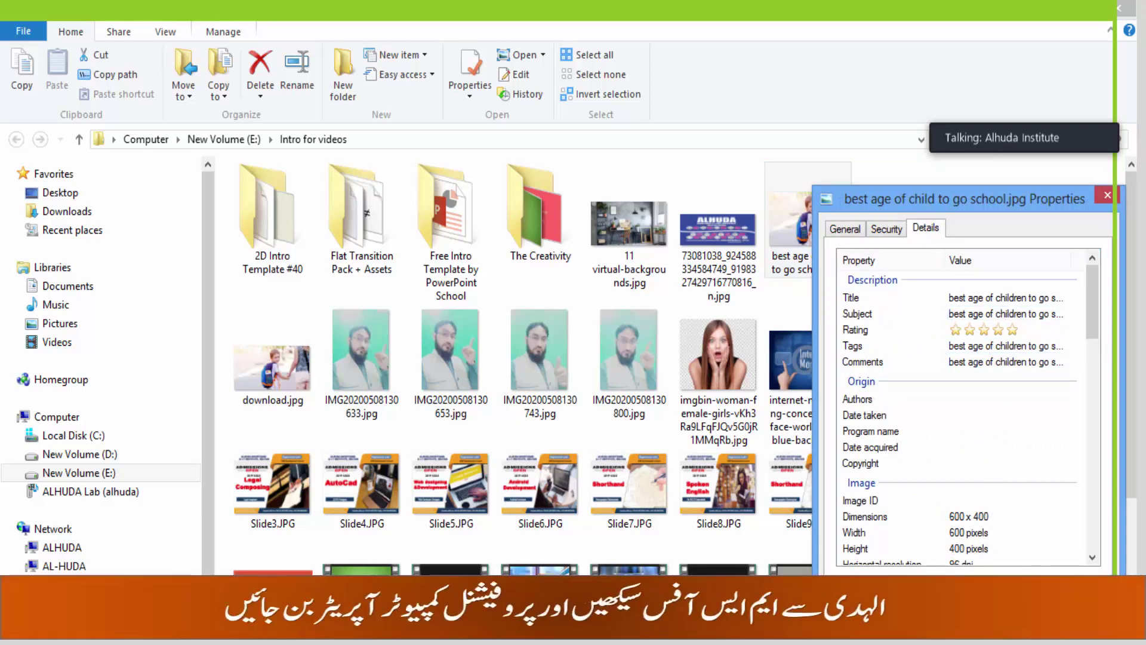
{"action": "left_click", "coordinate": [967, 615]}
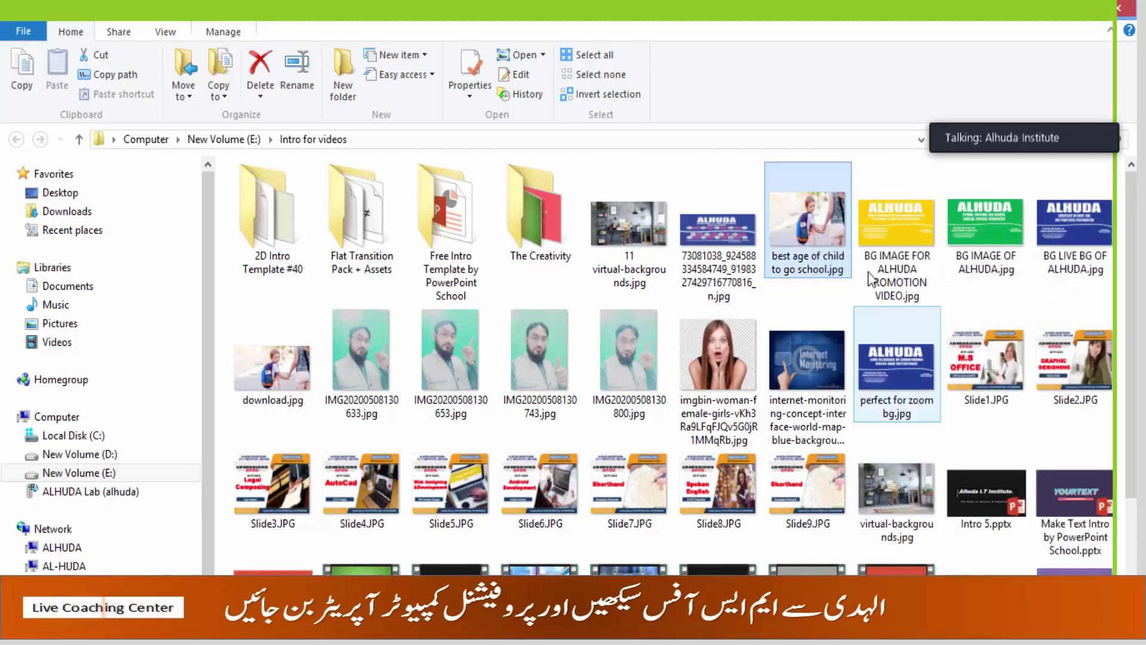
Switch from Paint back to the Intro for videos folder and check the general properties of best age of child to go school.jpg.
{"action": "mouse_move", "coordinate": [830, 211]}
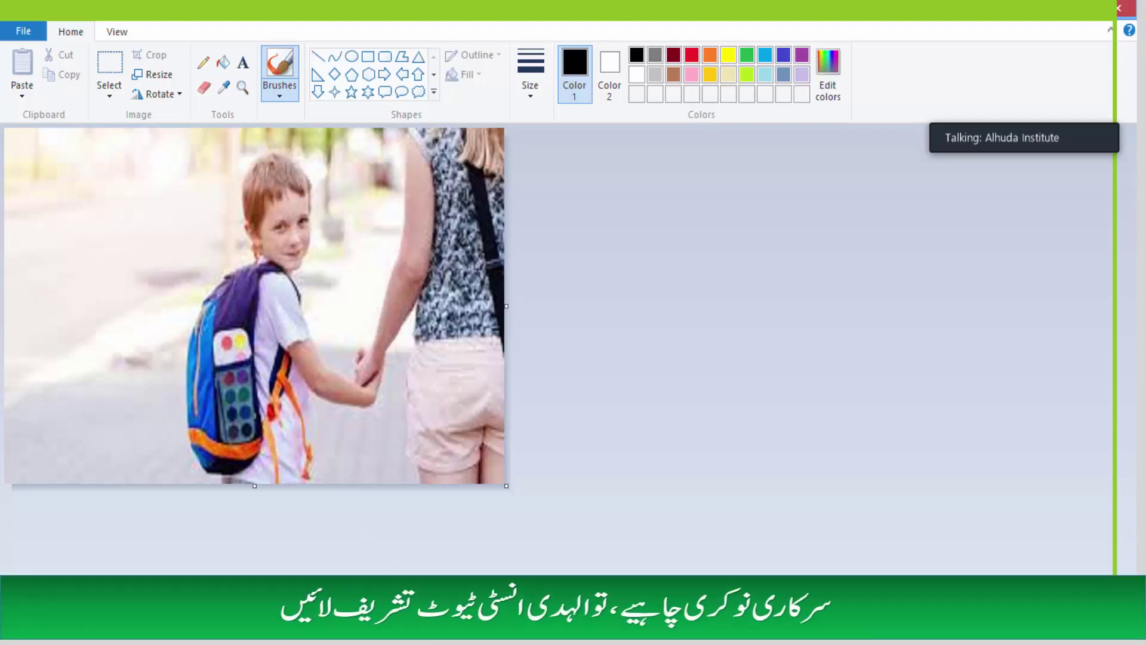
{"action": "mouse_move", "coordinate": [348, 633]}
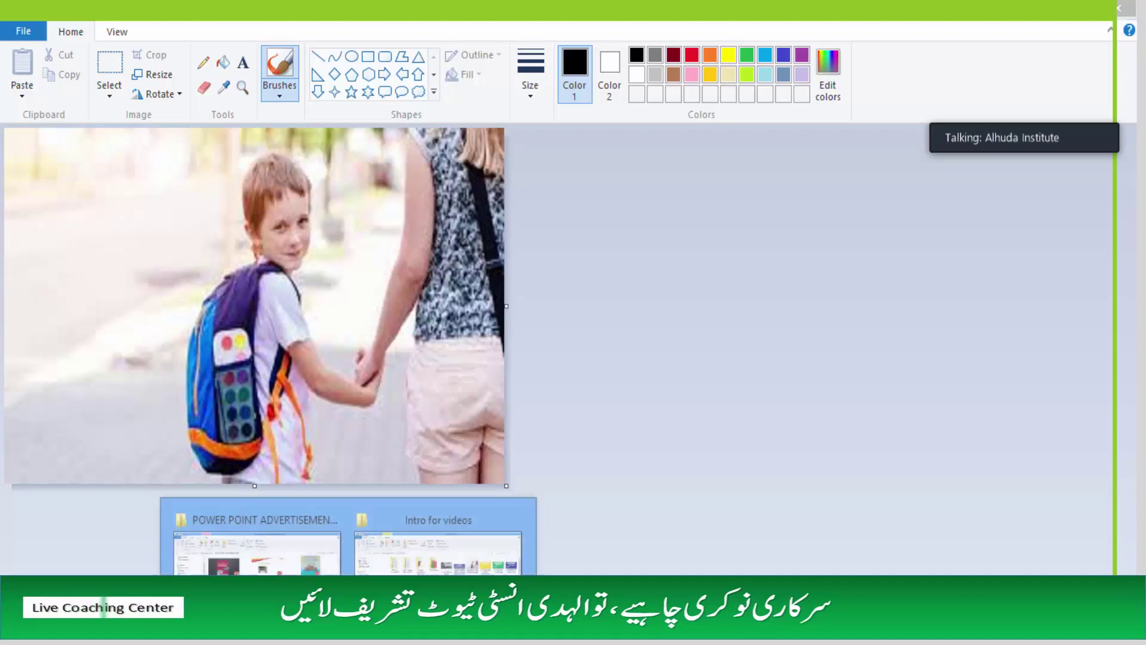
{"action": "left_click", "coordinate": [438, 540]}
{"action": "right_click", "coordinate": [812, 233]}
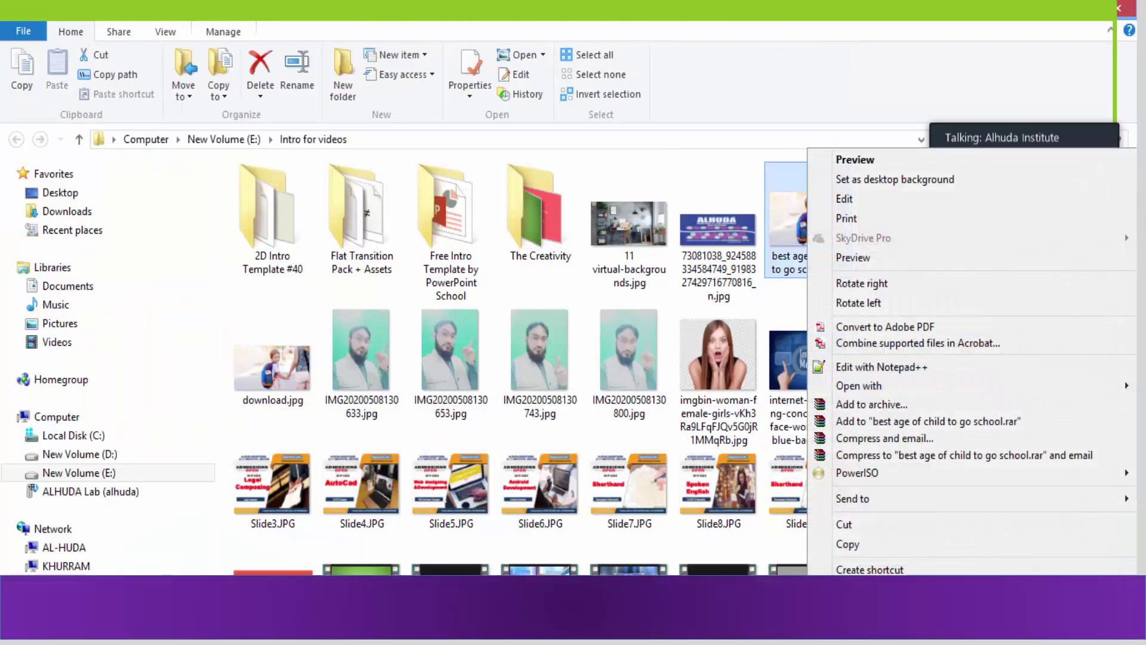
{"action": "key", "text": "Escape"}
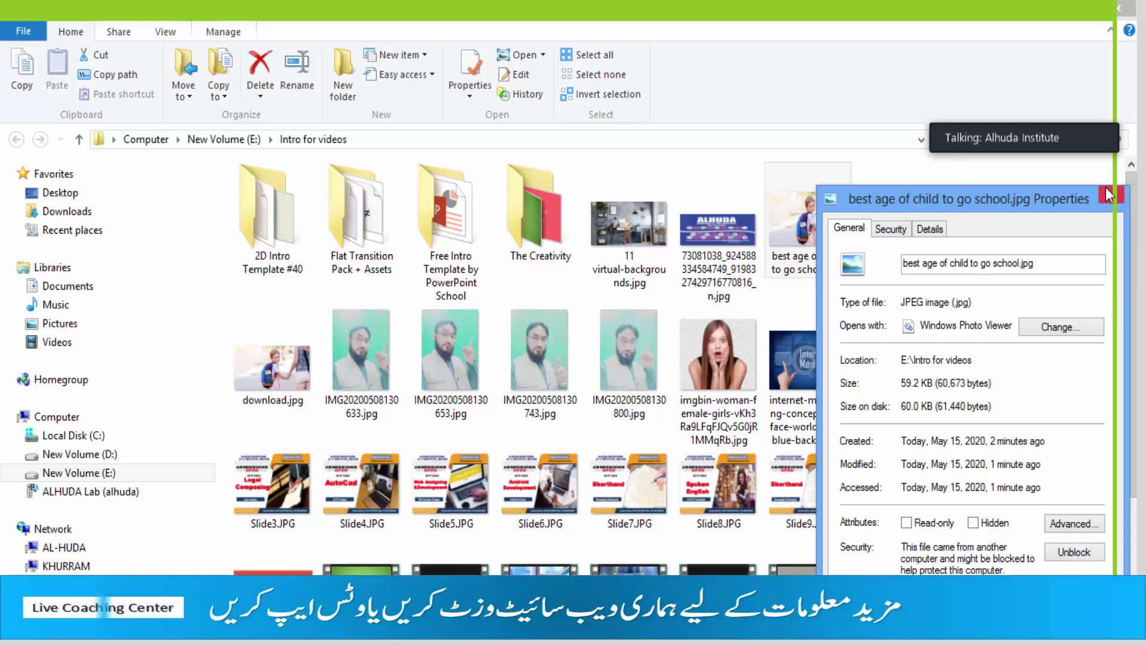
{"action": "key", "text": "Escape"}
{"action": "left_click", "coordinate": [557, 356]}
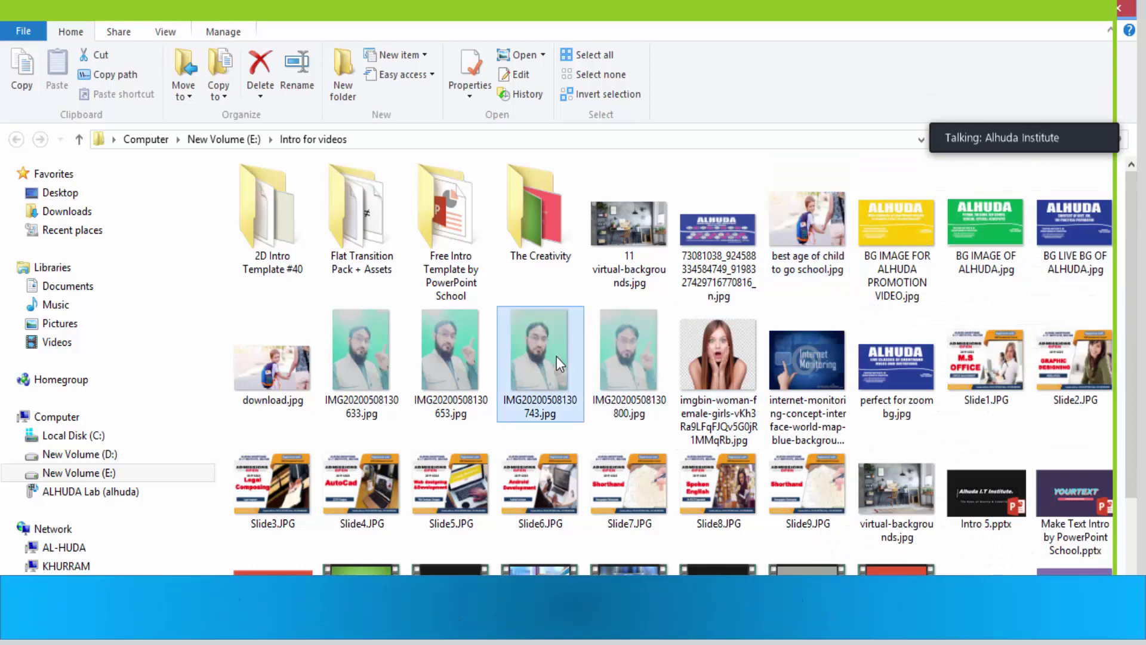
Check the general properties of IMG20200508130743.jpg in the Intro for videos folder, including its file size, and close them.
{"action": "right_click", "coordinate": [557, 357]}
{"action": "key", "text": "r"}
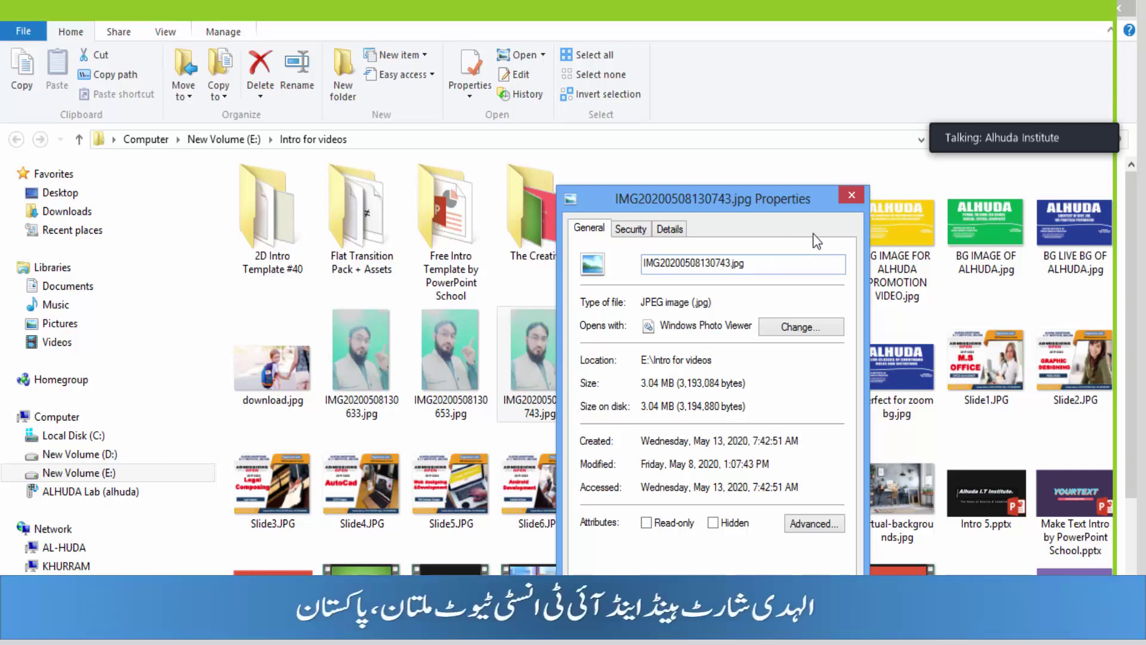
{"action": "left_click", "coordinate": [852, 199]}
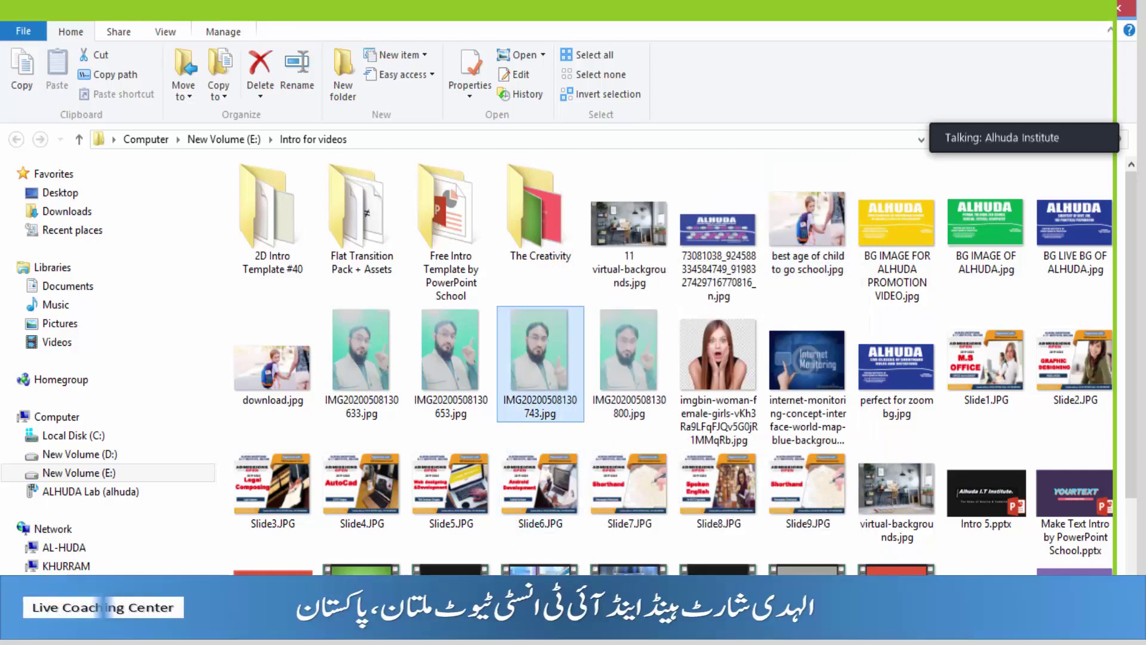
Switch to Chrome and search Google for "small seo tools" in a new tab.
{"action": "left_click", "coordinate": [243, 512]}
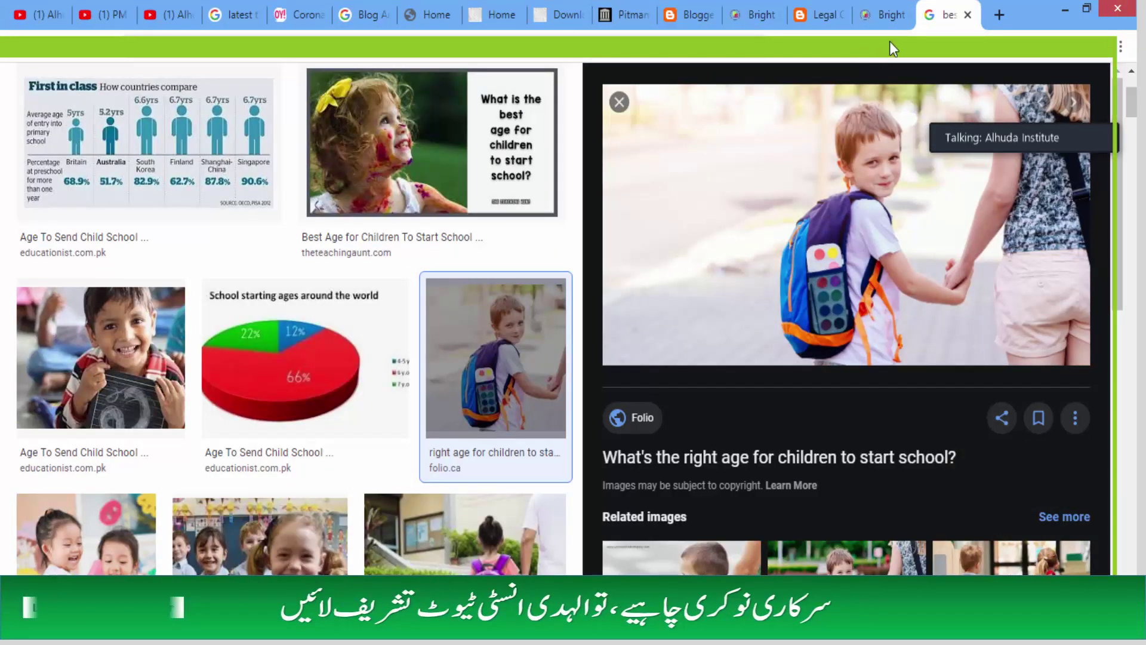
{"action": "left_click", "coordinate": [1001, 14]}
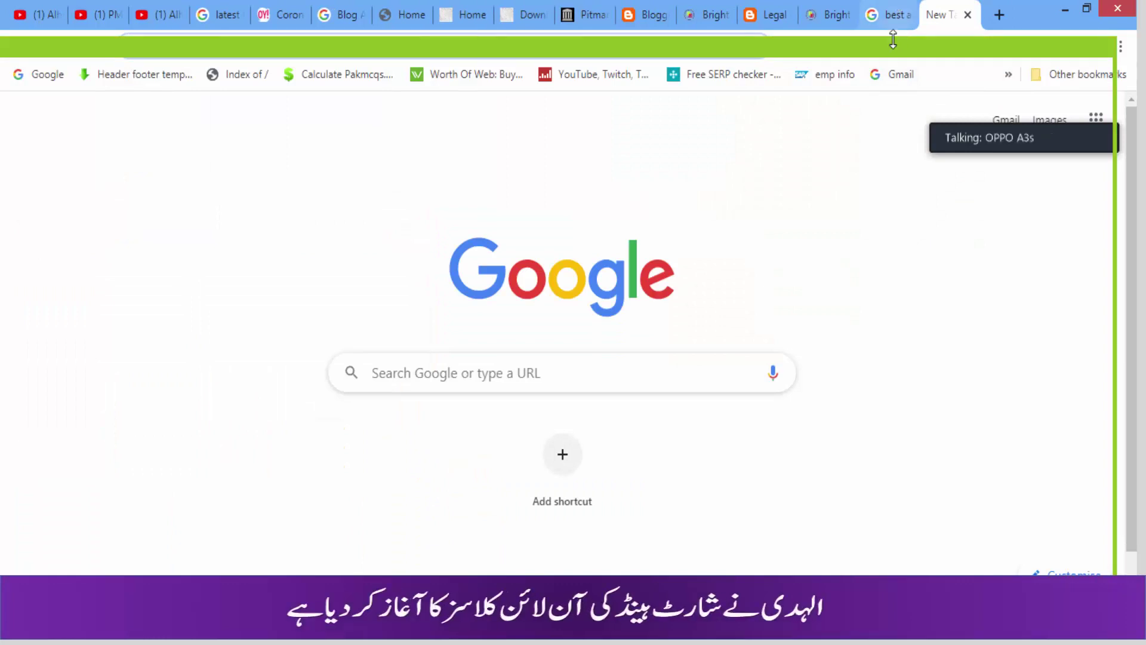
{"action": "left_click_drag", "start_coordinate": [895, 48], "coordinate": [894, 23]}
{"action": "left_click", "coordinate": [684, 48]}
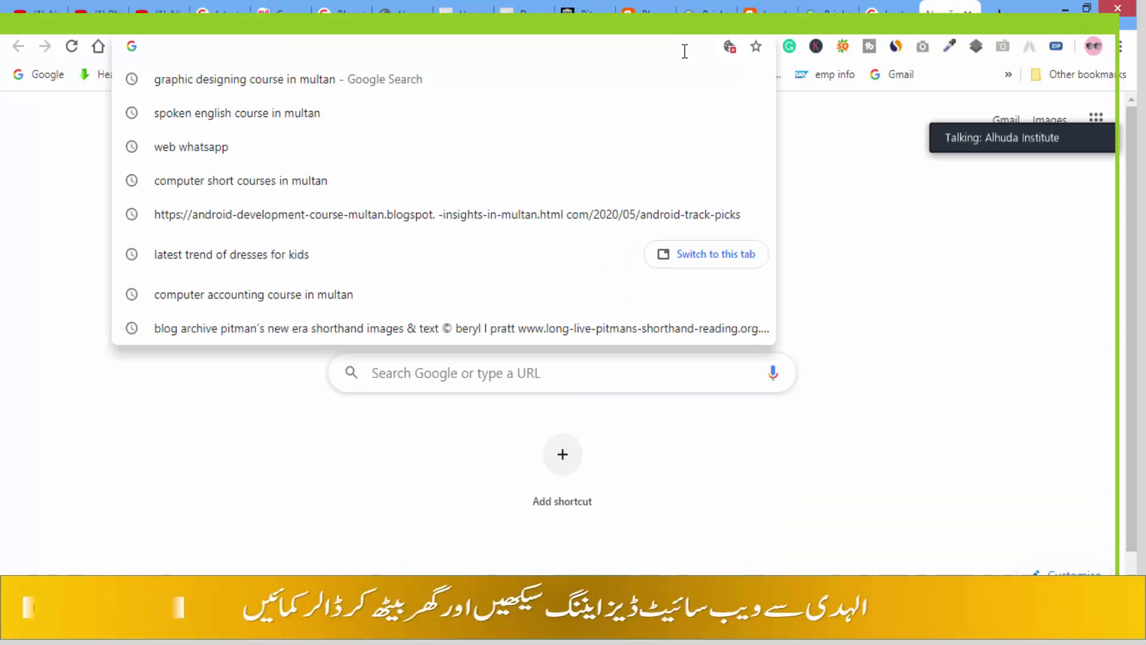
{"action": "type", "text": "smal"}
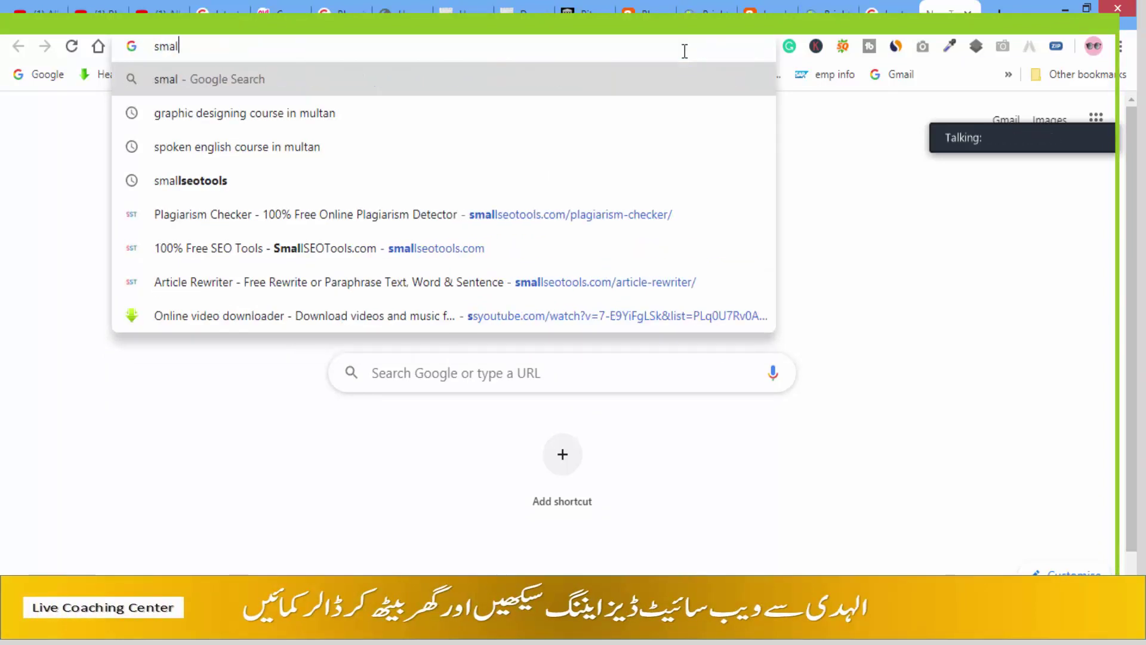
{"action": "type", "text": "l seo"}
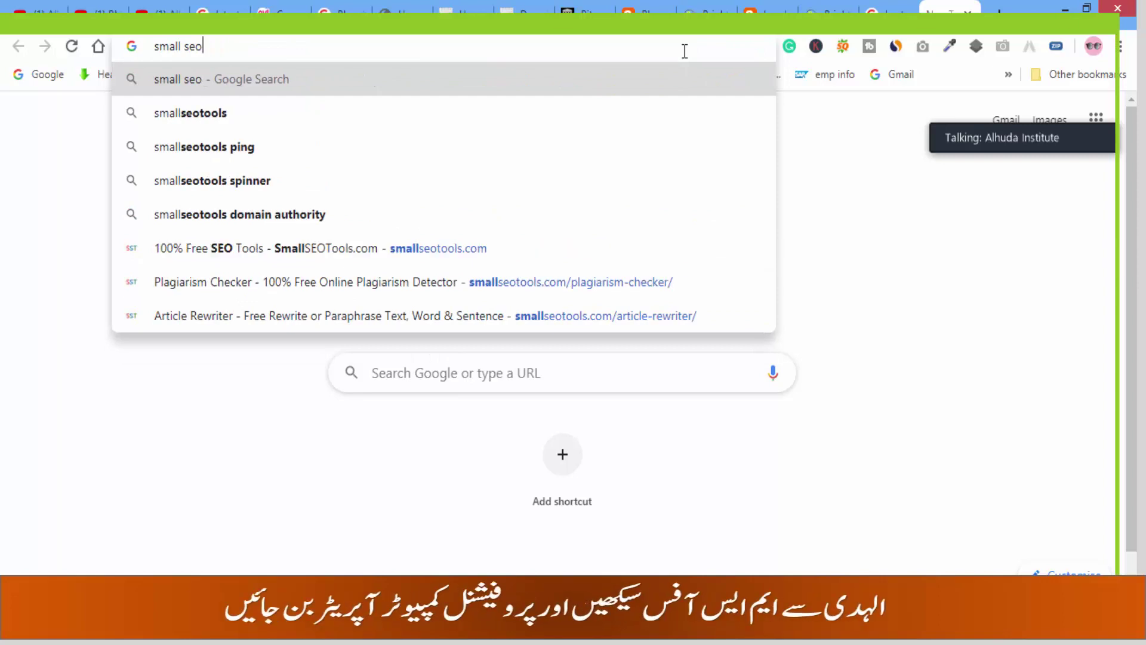
{"action": "type", "text": " too"}
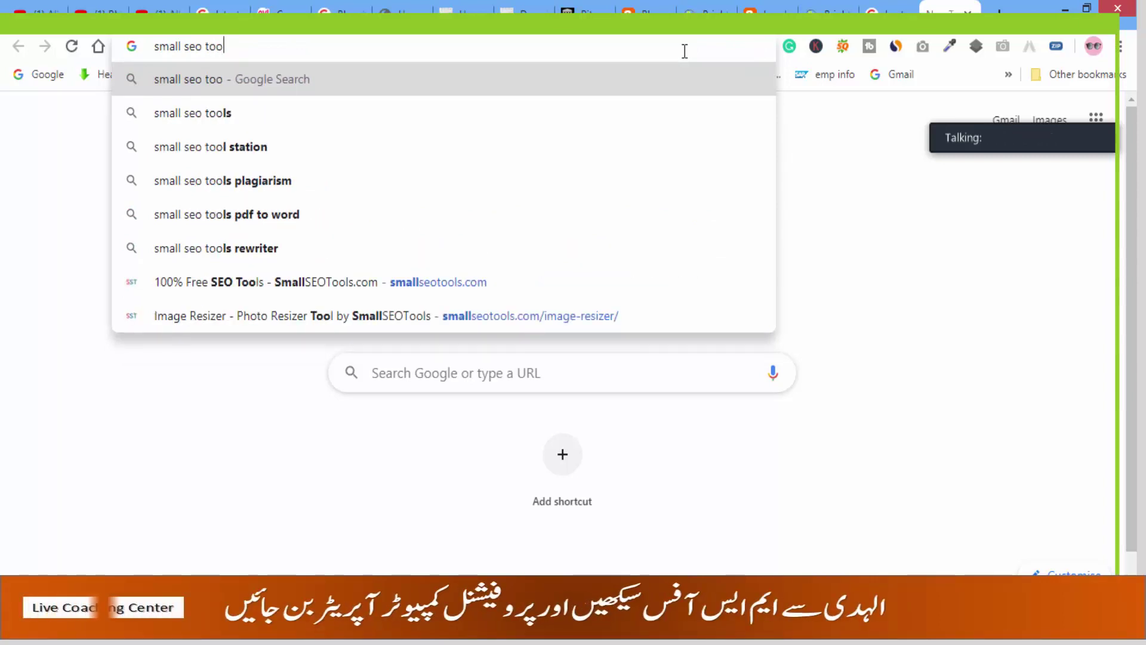
{"action": "type", "text": "ls"}
{"action": "key", "text": "Return"}
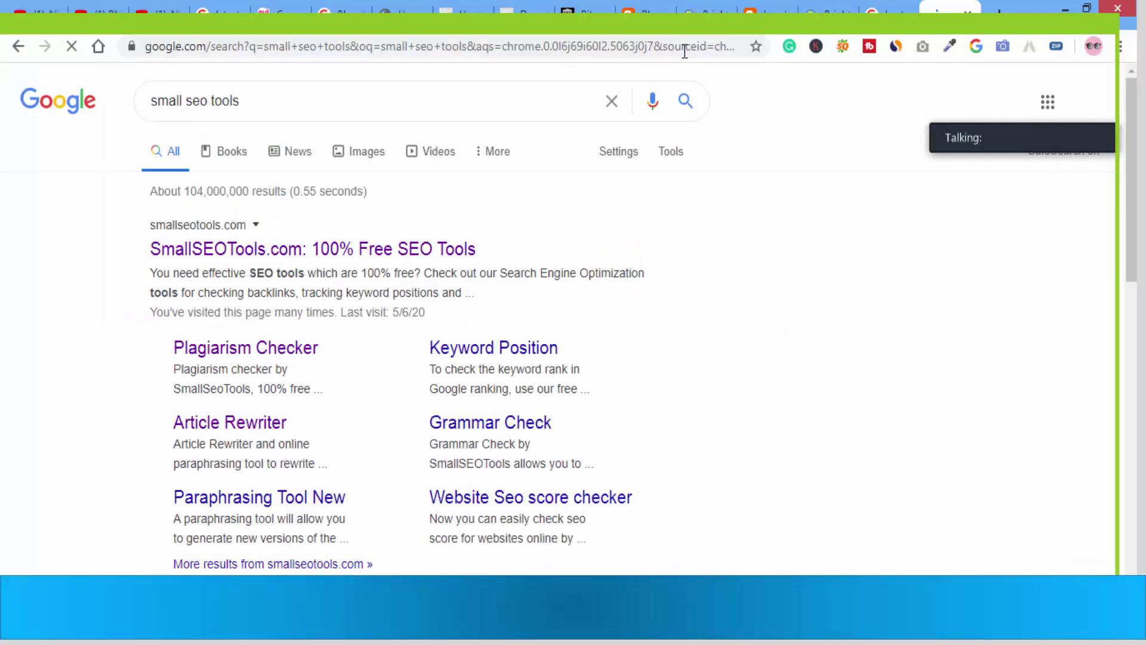
Go to the SmallSEOTools.com website from the search results, dismiss its notification request, and open the Image Compression tool.
{"action": "left_click", "coordinate": [242, 251]}
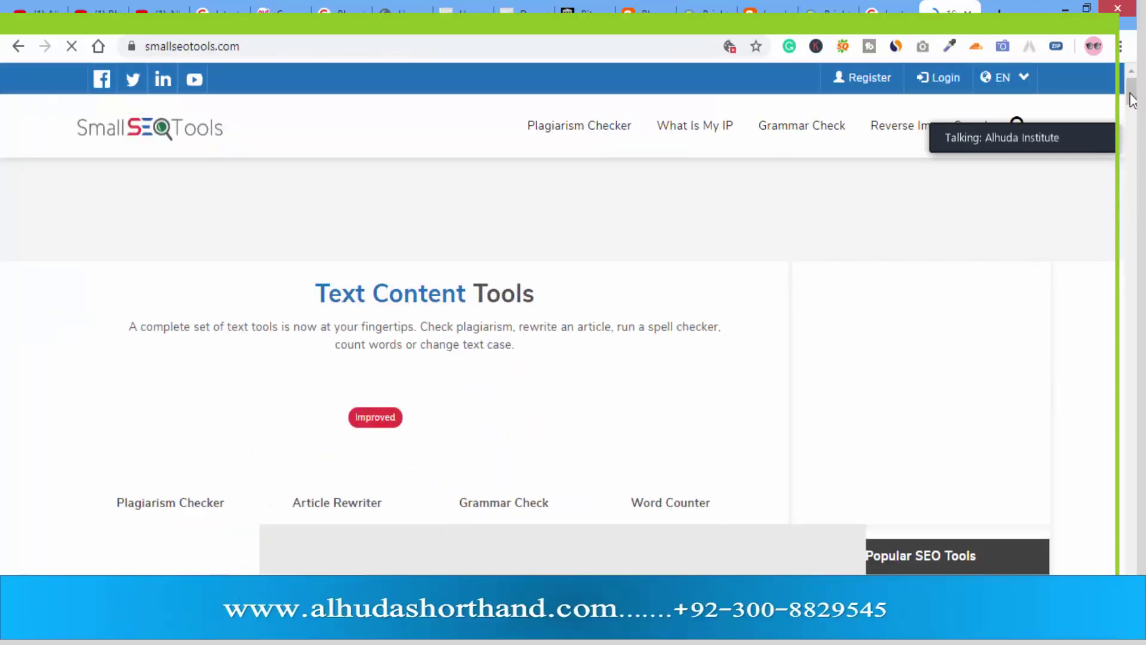
{"action": "left_click_drag", "start_coordinate": [1132, 91], "coordinate": [1128, 115]}
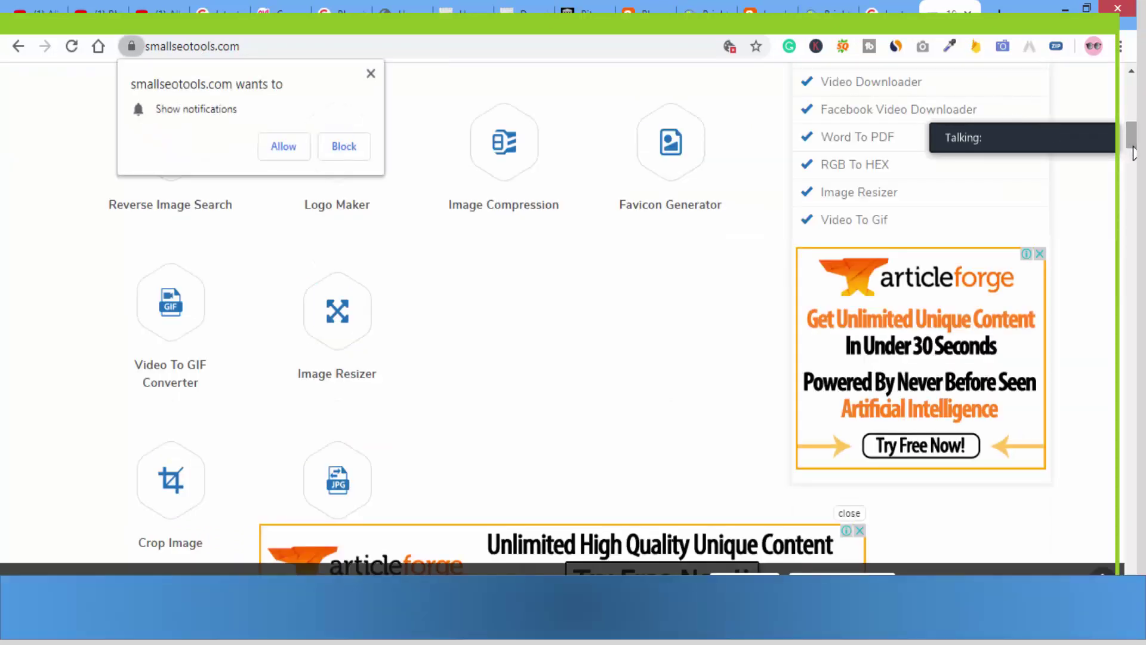
{"action": "left_click", "coordinate": [376, 77]}
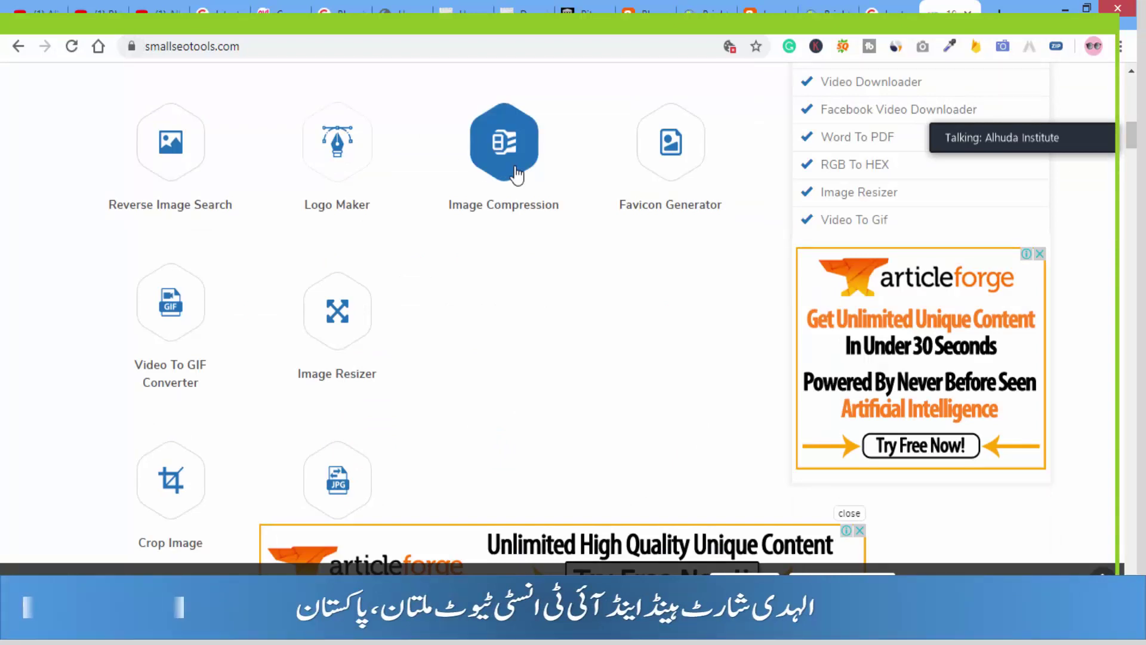
{"action": "left_click", "coordinate": [505, 143]}
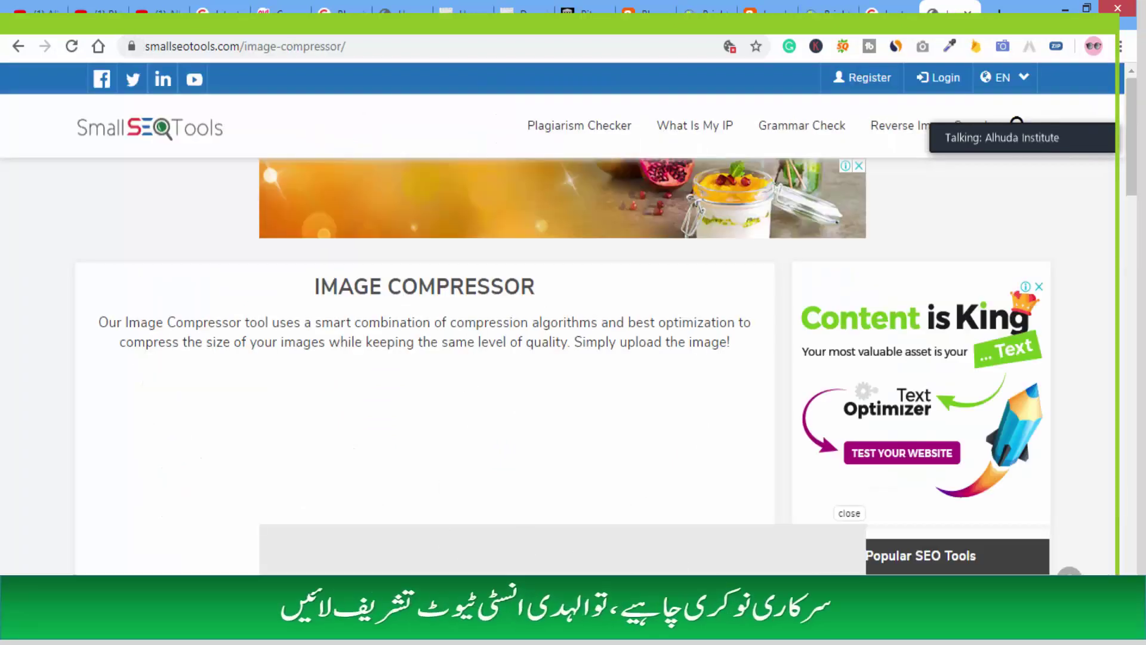
Upload IMG20200508130633.jpg from the Intro for videos folder on New Volume (E:) to the image compressor.
{"action": "left_click", "coordinate": [1130, 192]}
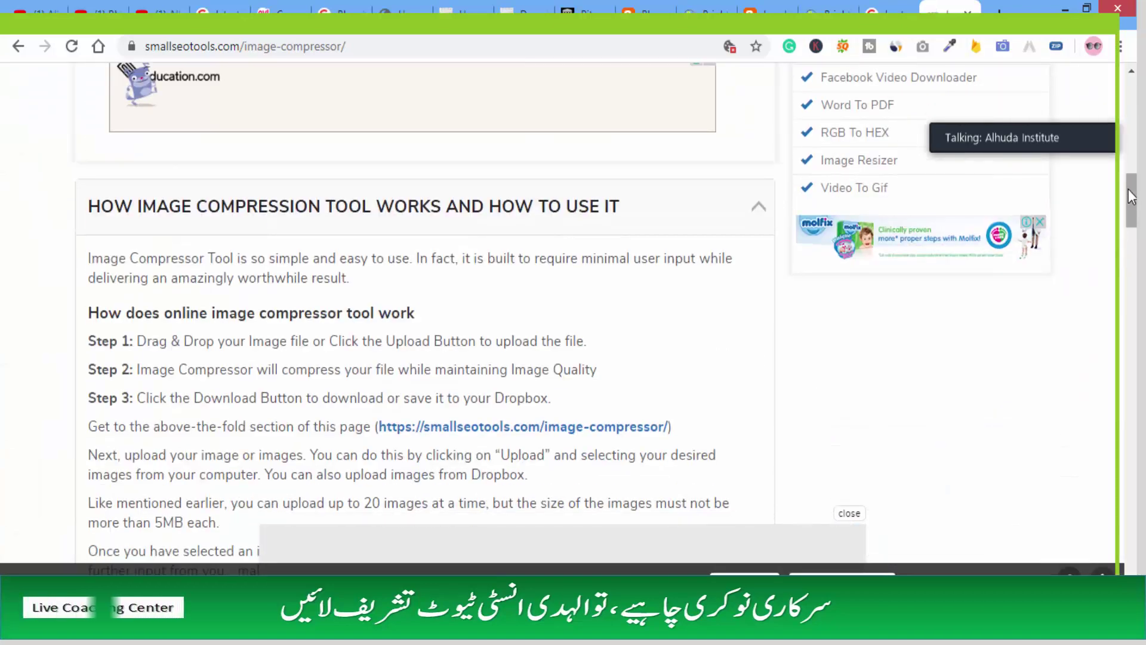
{"action": "scroll", "coordinate": [579, 221], "scroll_direction": "up", "scroll_amount": 7}
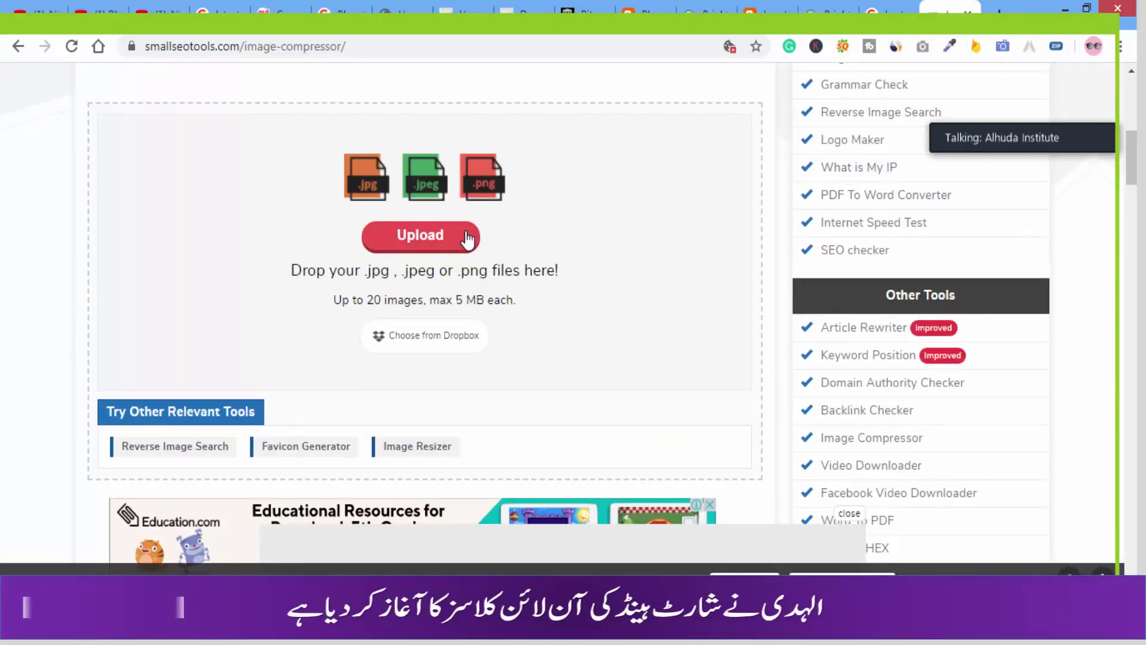
{"action": "left_click", "coordinate": [421, 235]}
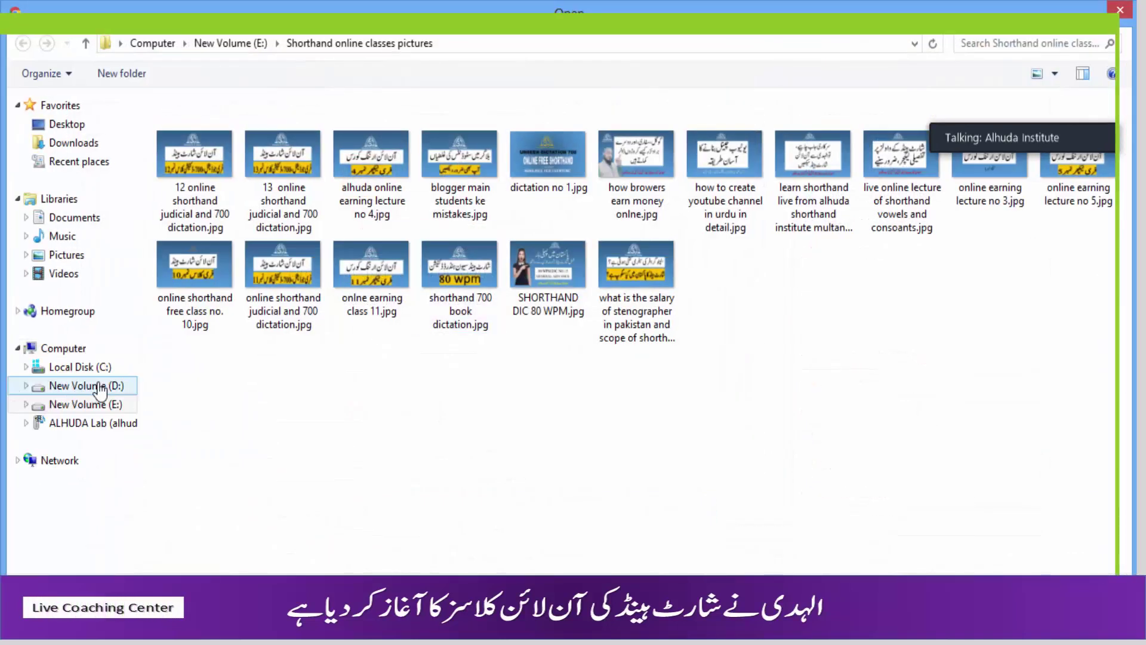
{"action": "left_click", "coordinate": [100, 387]}
{"action": "left_click", "coordinate": [107, 404]}
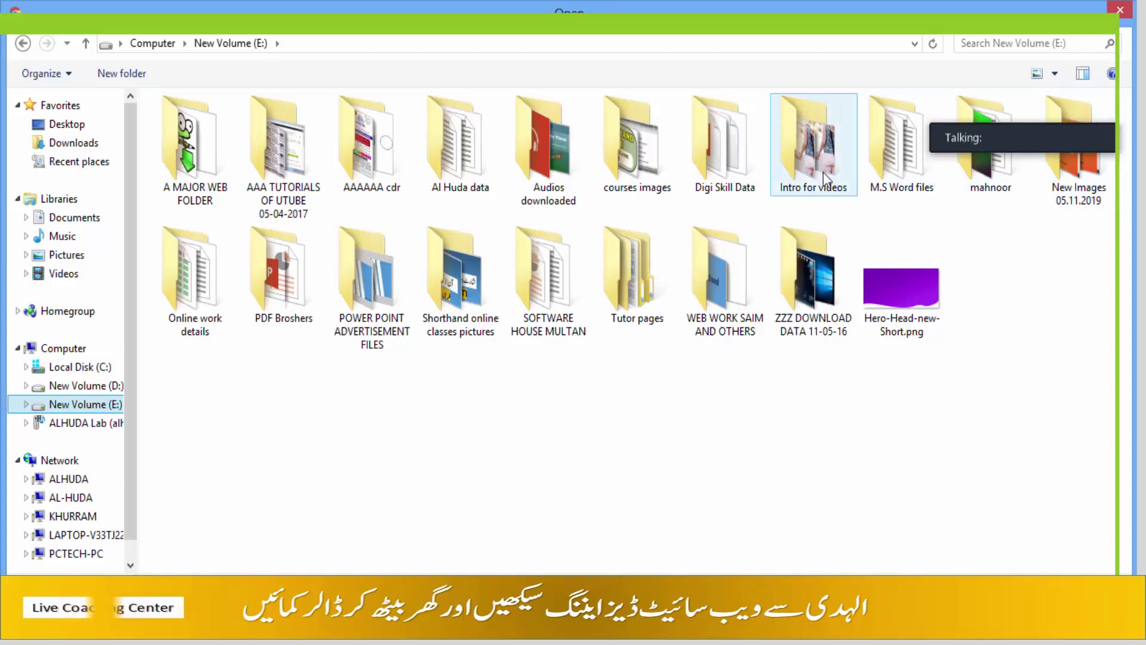
{"action": "left_click", "coordinate": [89, 386]}
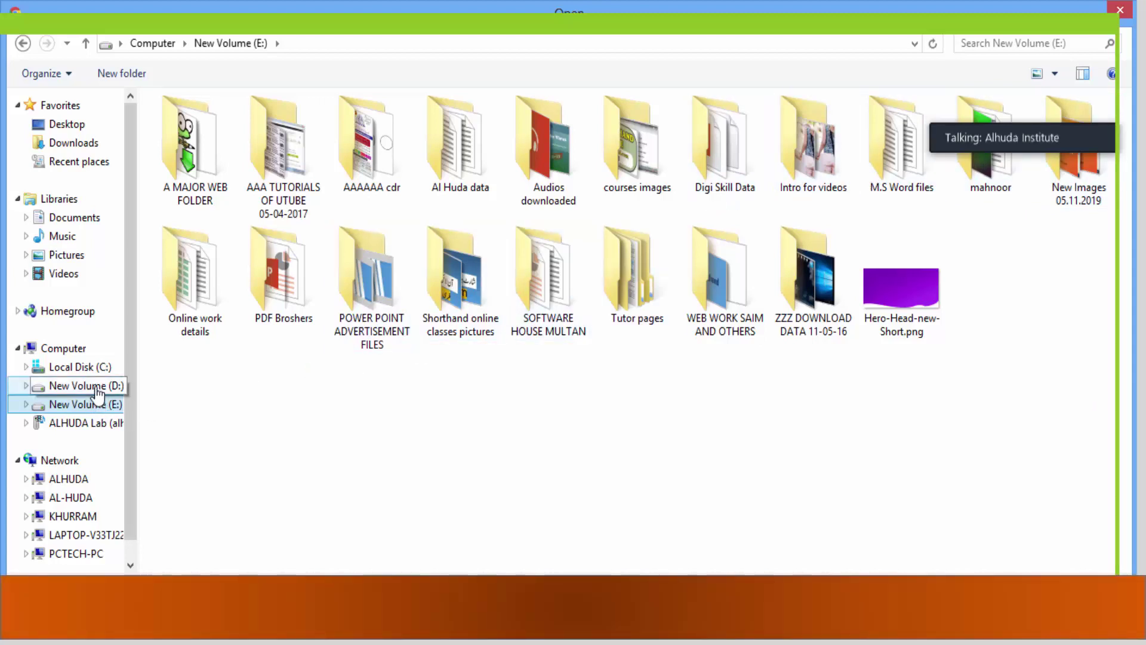
{"action": "left_click", "coordinate": [92, 404]}
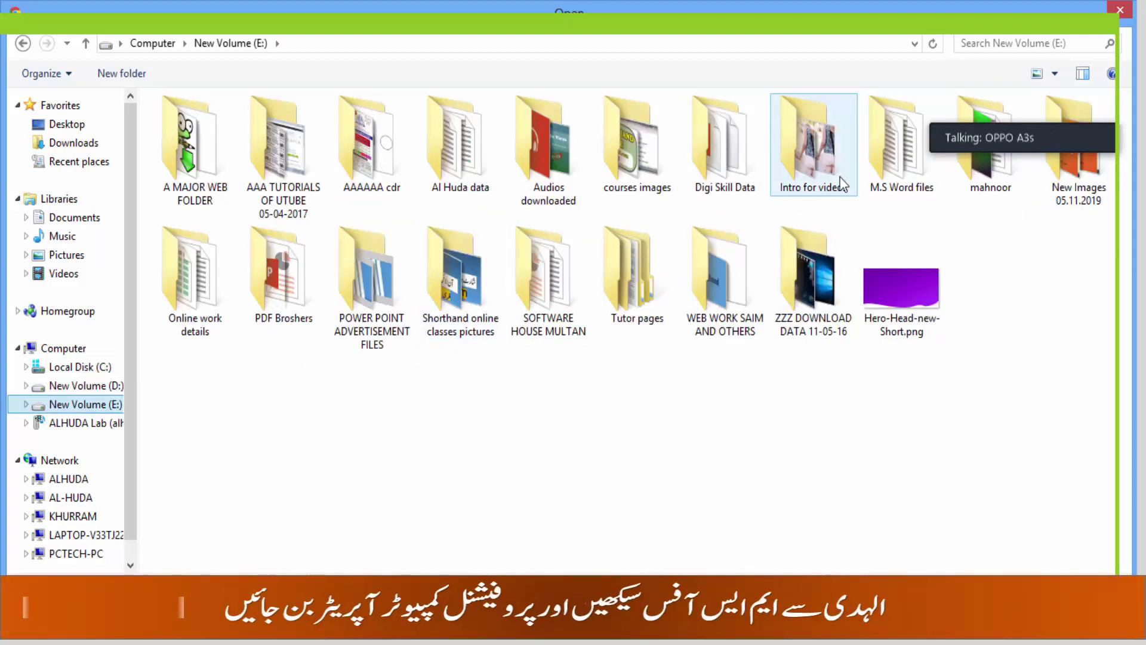
{"action": "double_click", "coordinate": [813, 155]}
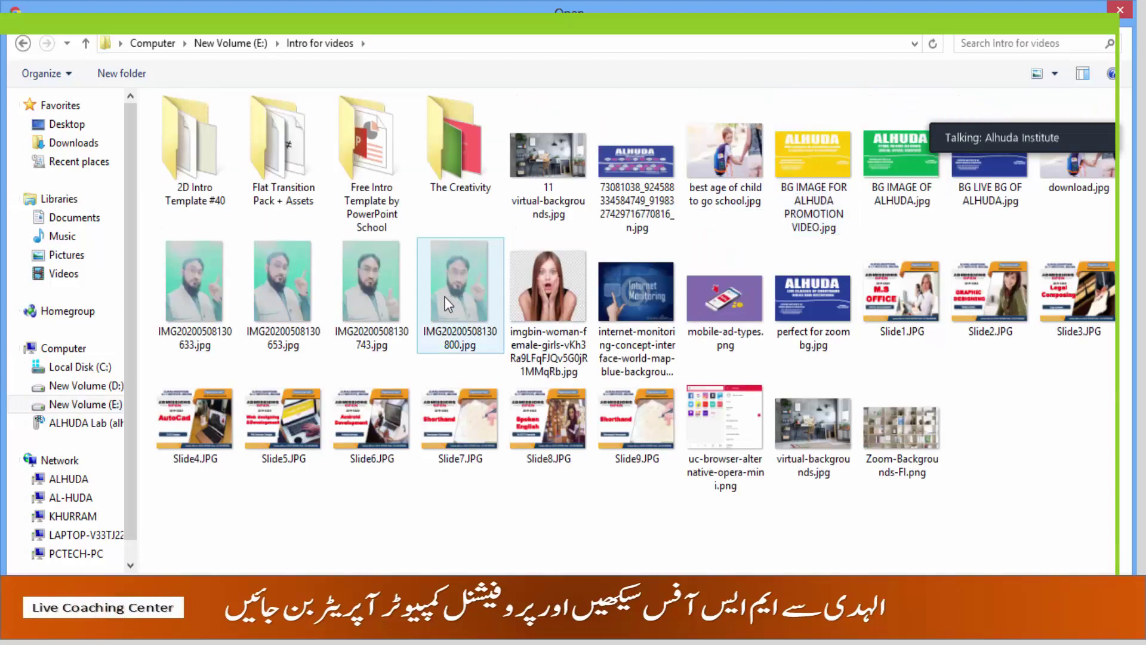
{"action": "double_click", "coordinate": [203, 299]}
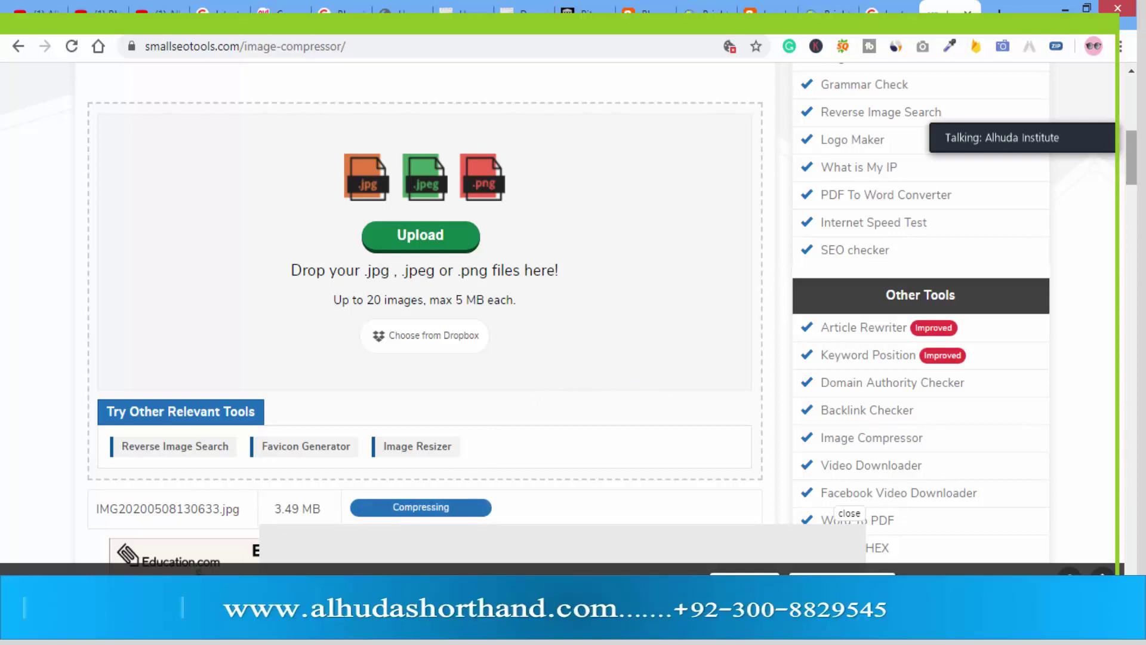
Dismiss the Grammarly advert, then download the compressed image into the Intro for videos folder under its suggested file name.
{"action": "scroll", "coordinate": [425, 298], "scroll_direction": "down", "scroll_amount": 3}
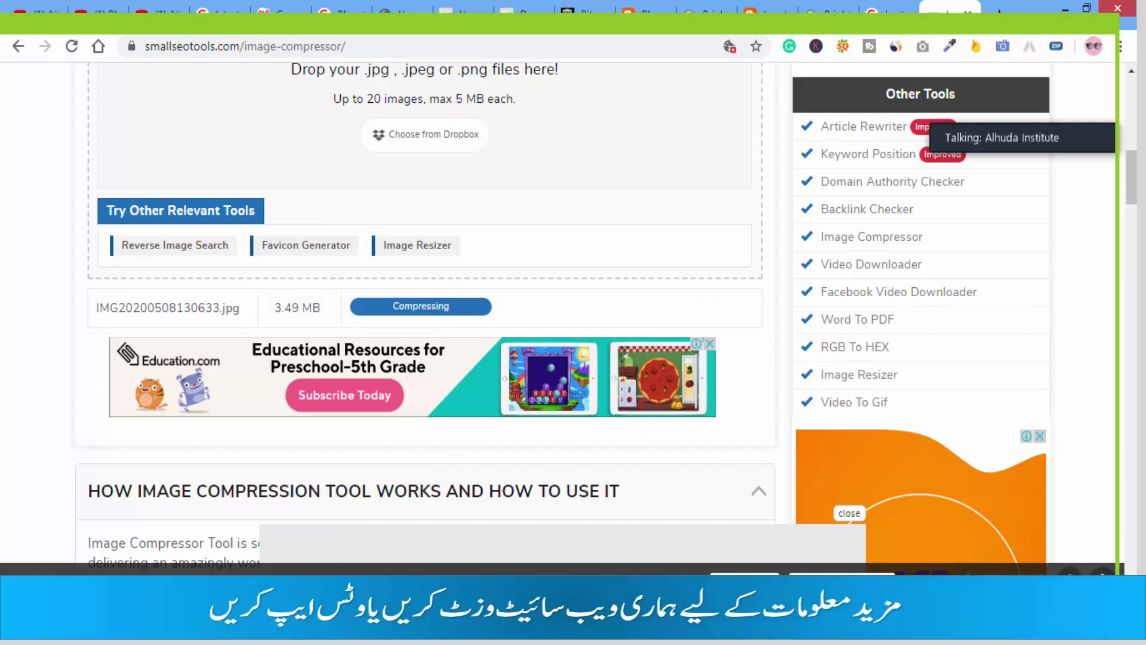
{"action": "left_click", "coordinate": [215, 632]}
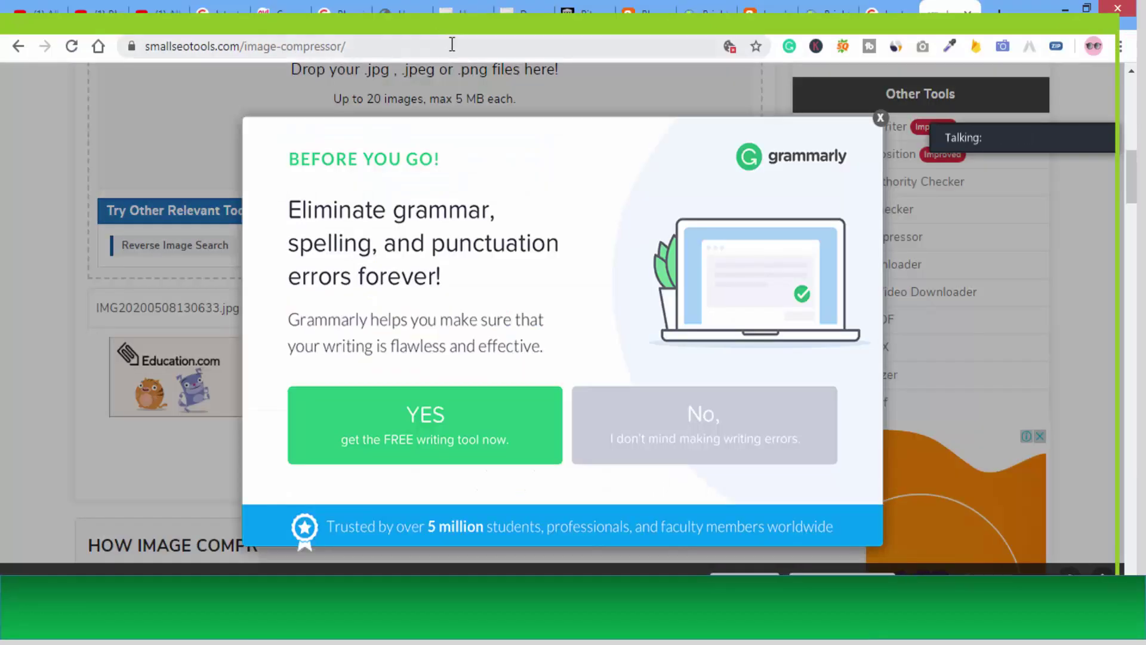
{"action": "left_click", "coordinate": [880, 117]}
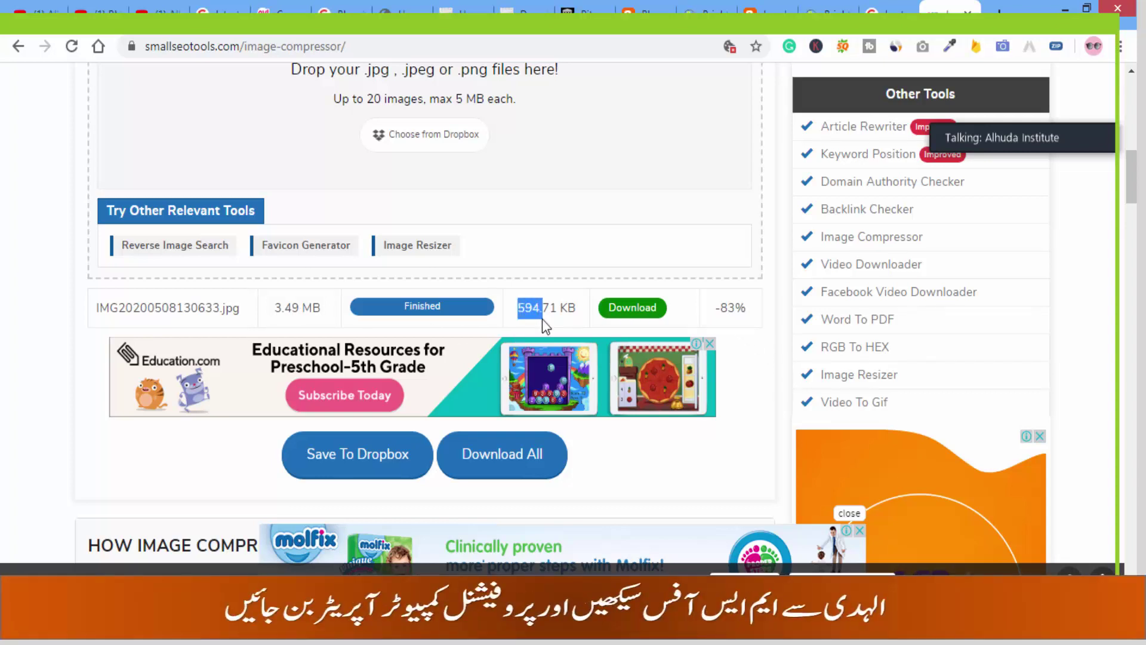
{"action": "left_click", "coordinate": [656, 316]}
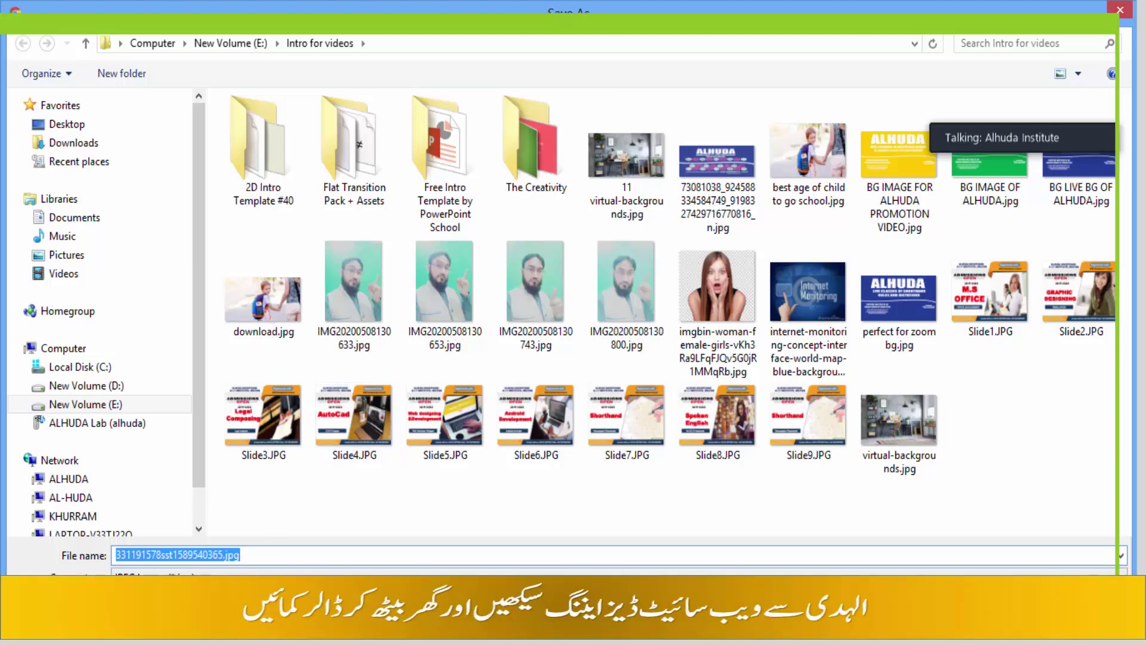
{"action": "key", "text": "Return"}
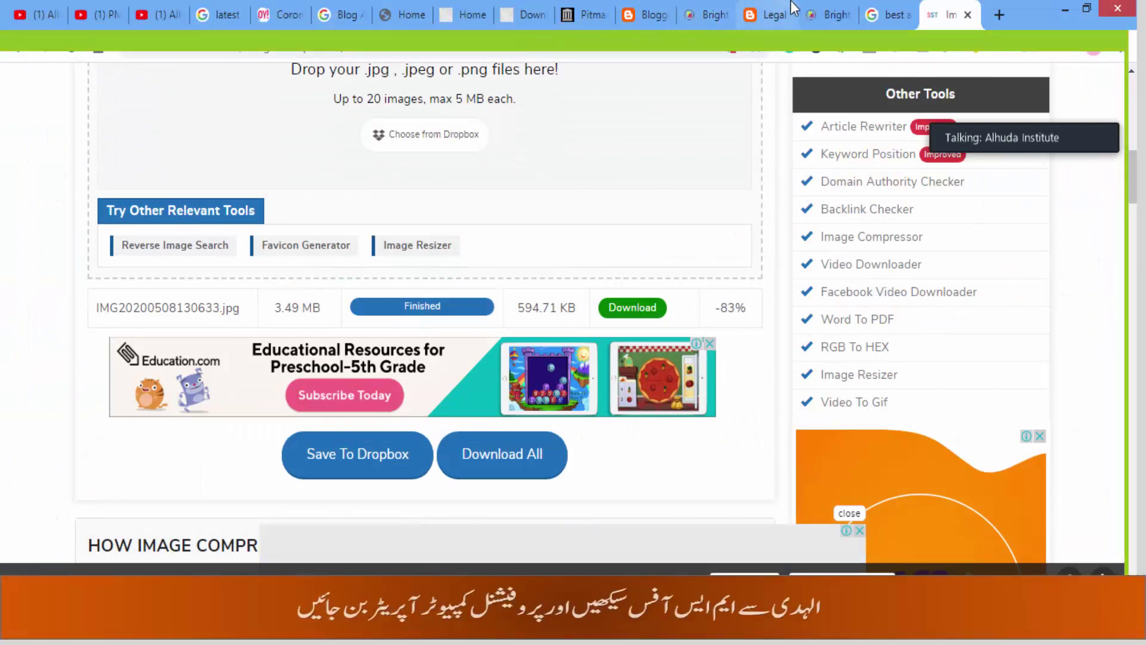
Switch to the Blogger post editor, select the school image, and try it at Medium before restoring Original size.
{"action": "left_click", "coordinate": [787, 6]}
{"action": "left_click", "coordinate": [720, 10]}
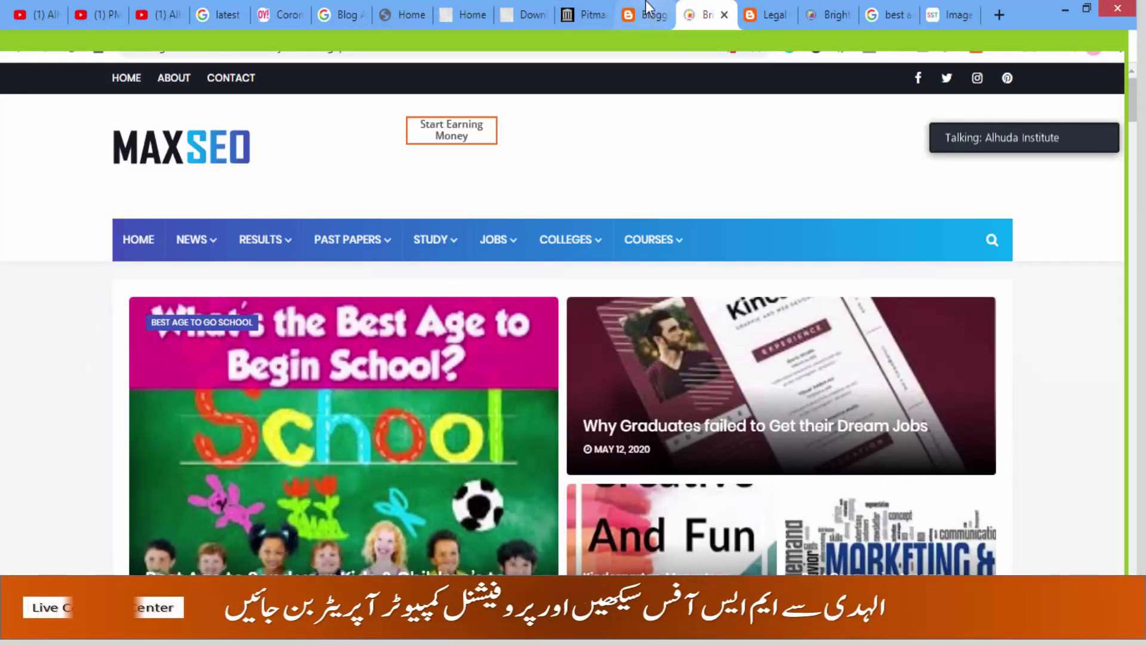
{"action": "left_click", "coordinate": [648, 7]}
{"action": "left_click", "coordinate": [601, 375]}
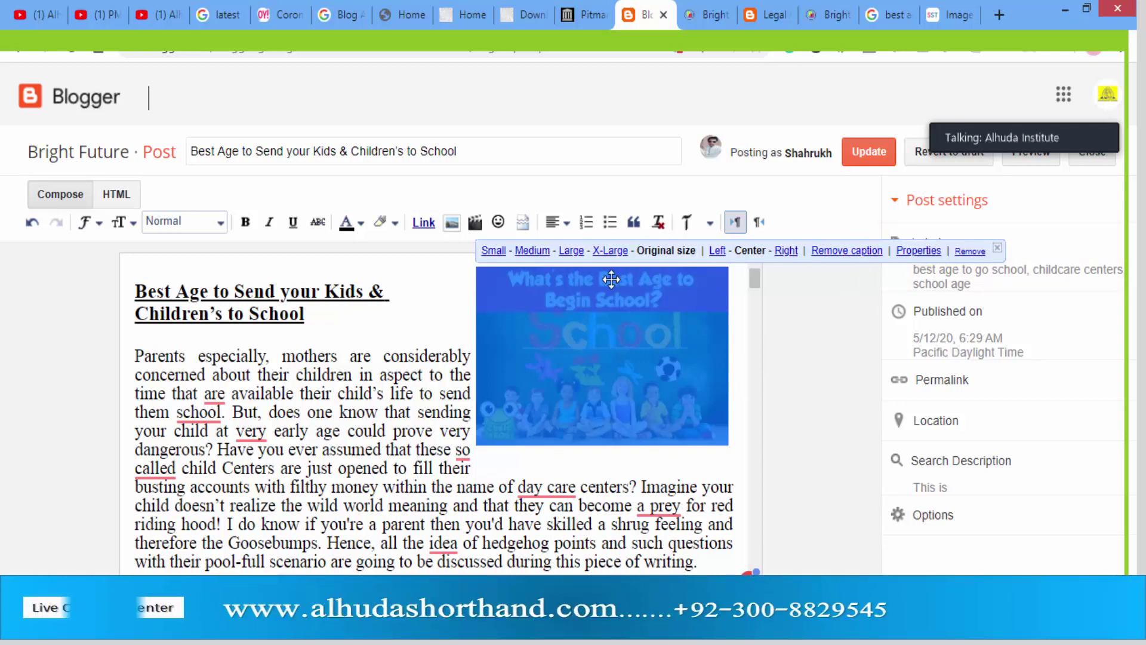
{"action": "left_click", "coordinate": [534, 251]}
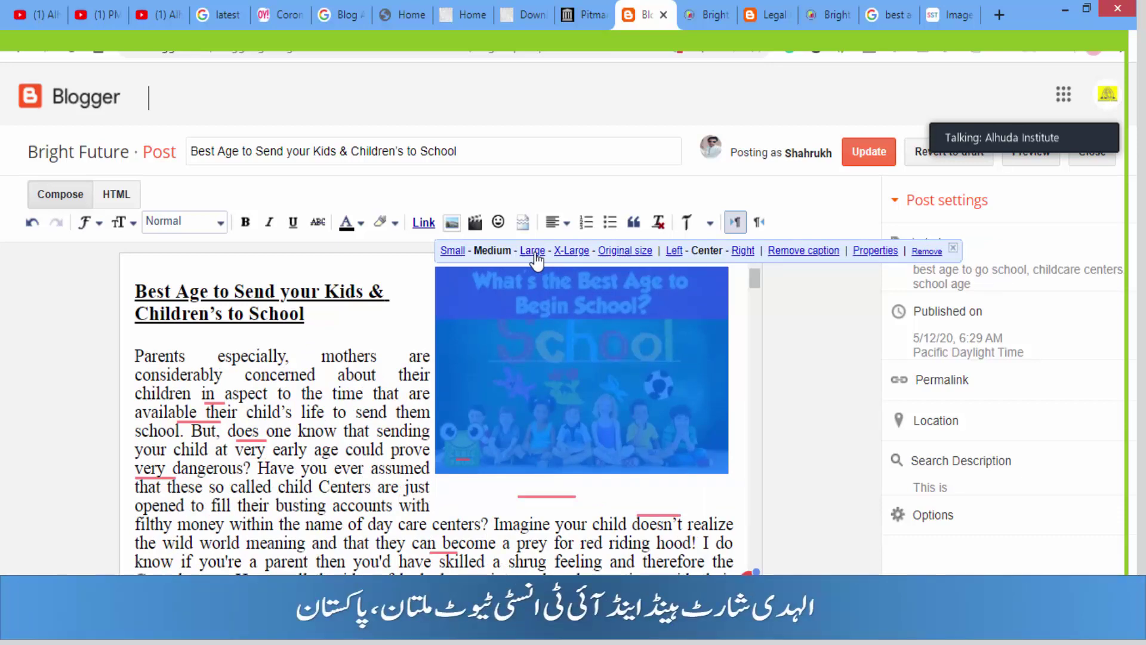
{"action": "left_click", "coordinate": [626, 251]}
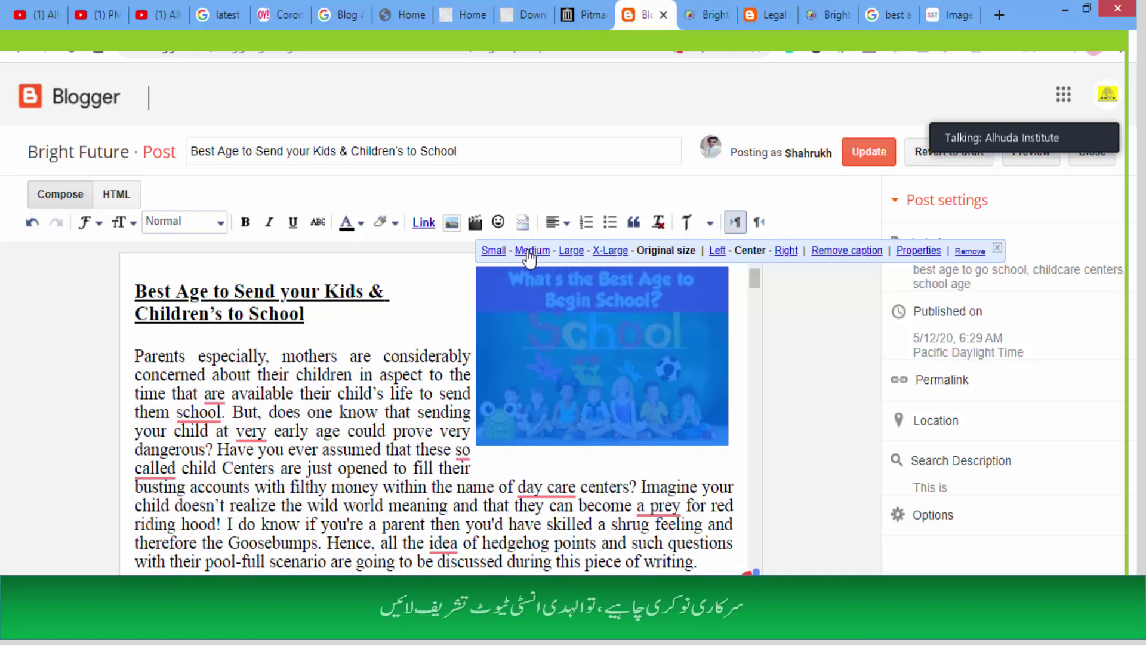
Open the school image's properties and set its title text to "best age of babies to admission in school".
{"action": "left_click", "coordinate": [918, 252]}
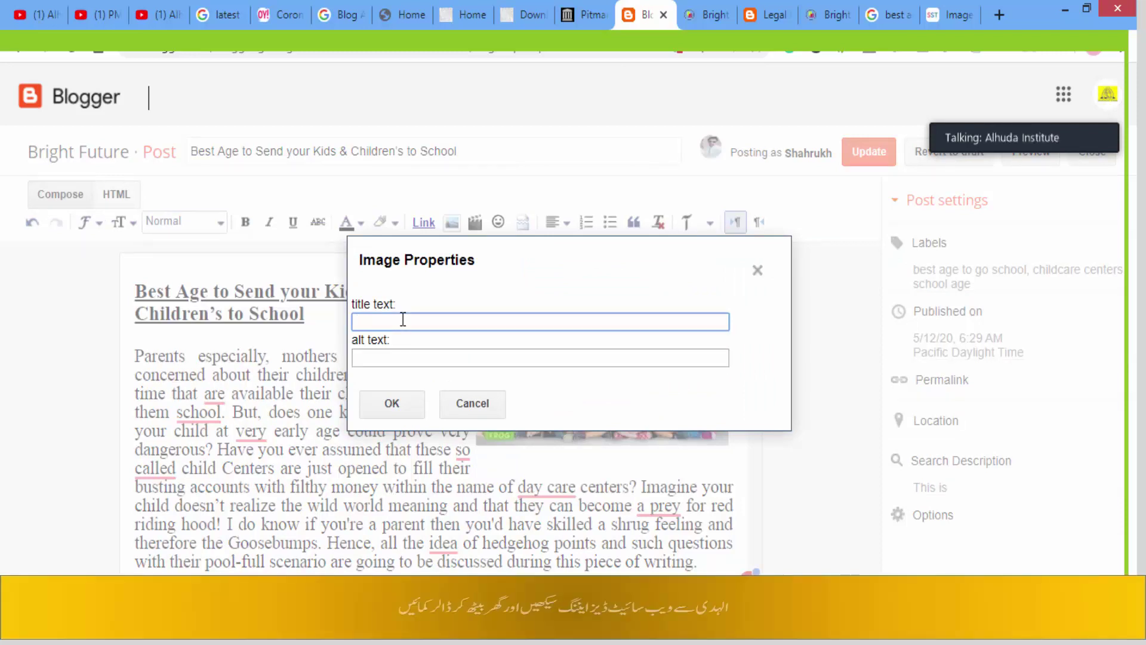
{"action": "type", "text": "best age of bab"}
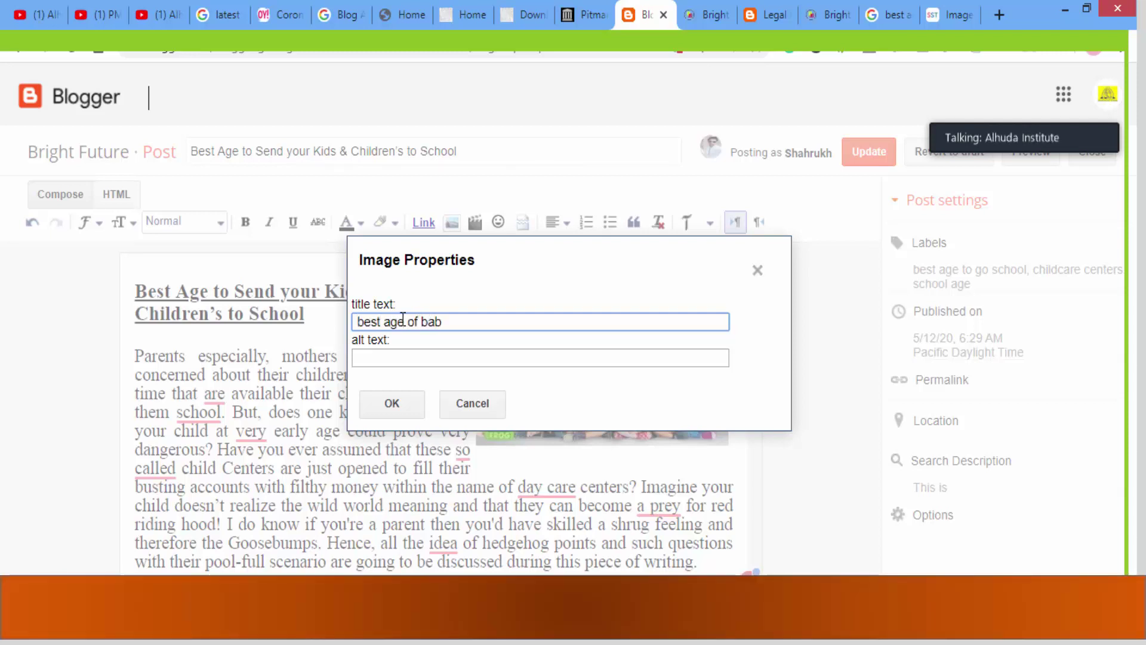
{"action": "type", "text": "y"}
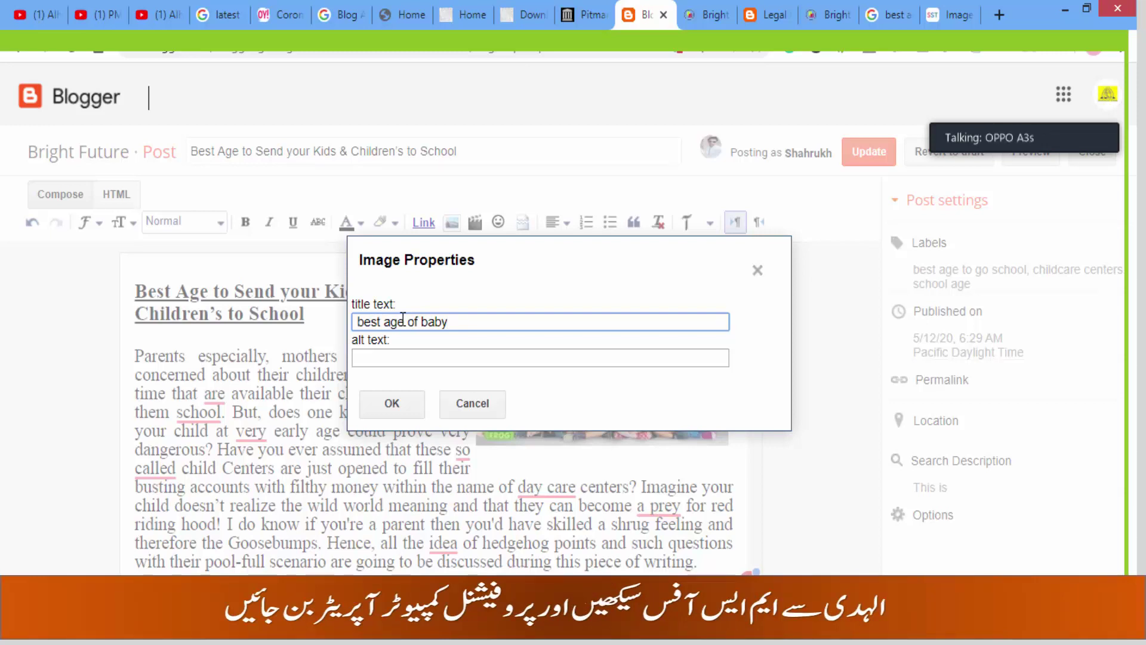
{"action": "key", "text": "BackSpace"}
{"action": "type", "text": "ies to "}
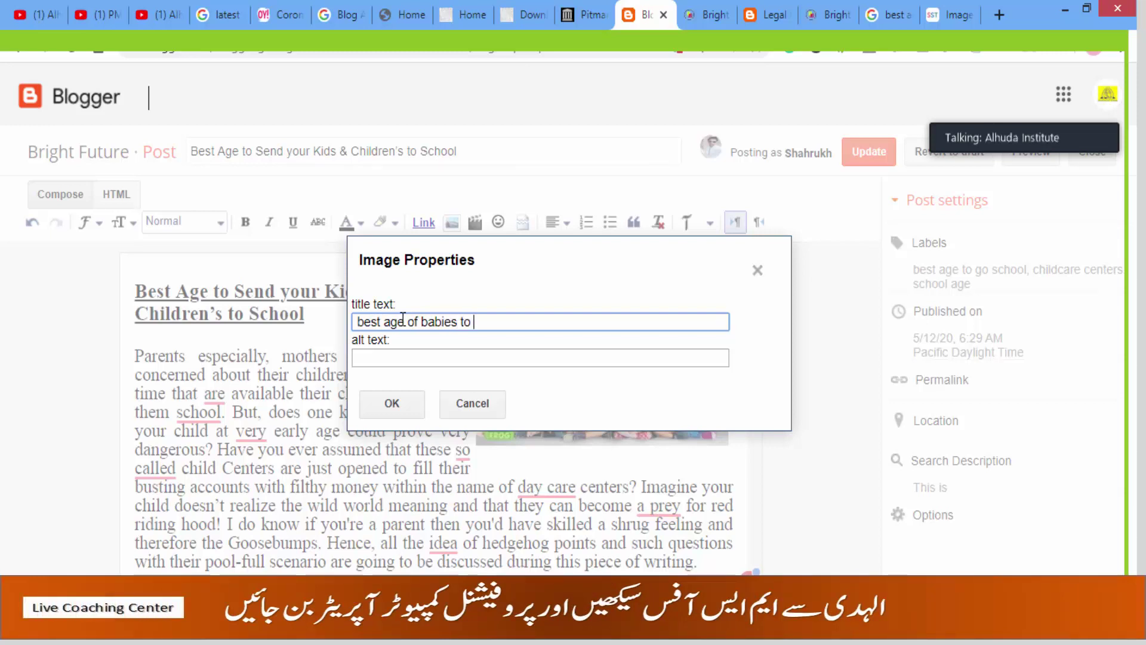
{"action": "type", "text": "ad"}
{"action": "key", "text": "BackSpace"}
{"action": "key", "text": "BackSpace"}
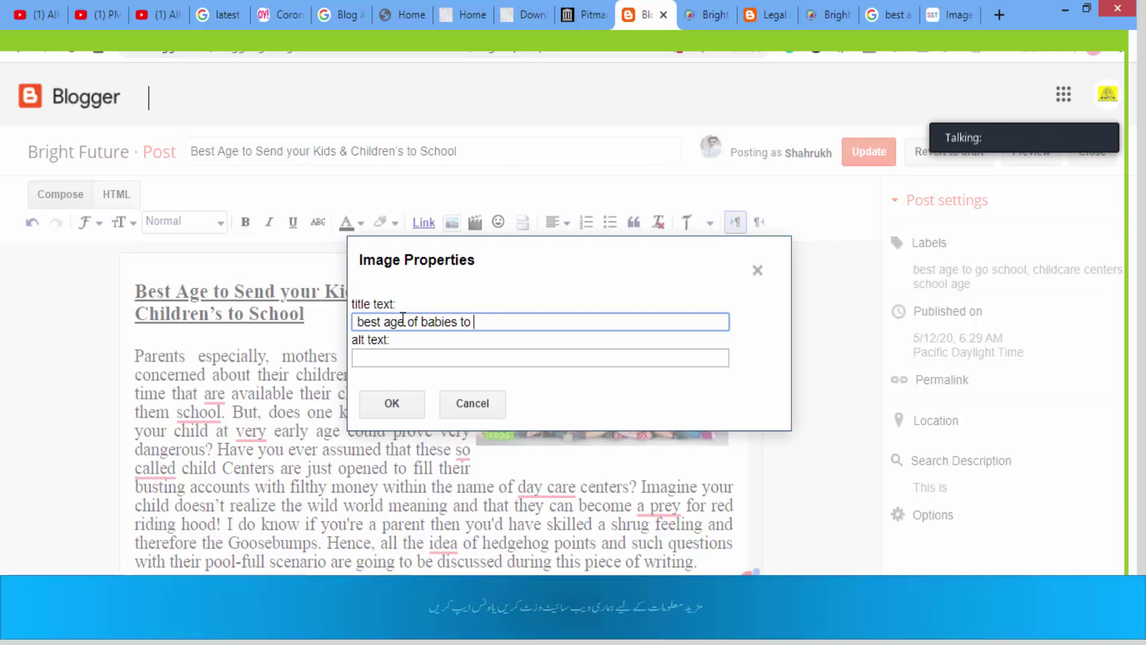
{"action": "type", "text": "admissi"}
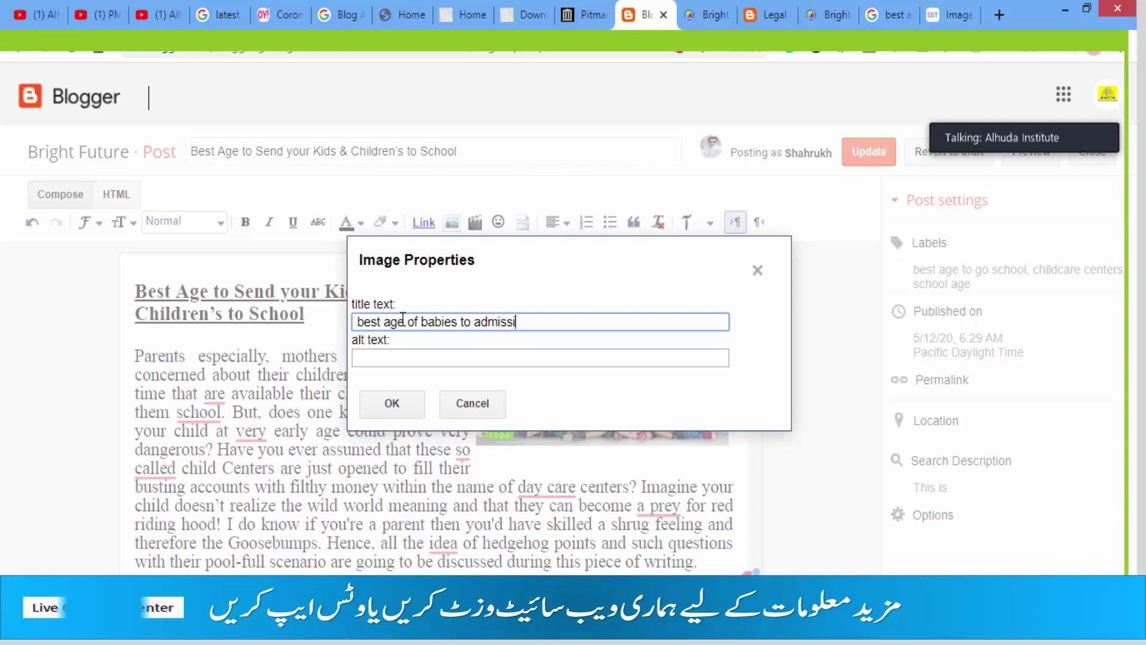
{"action": "type", "text": "on in school"}
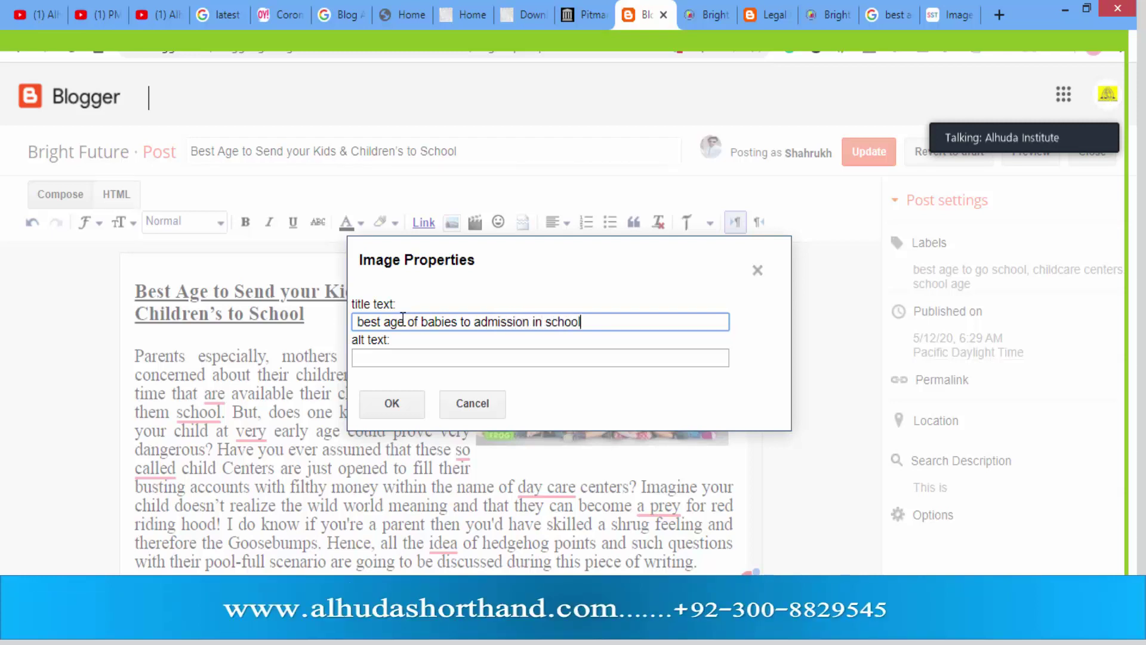
Copy the whole title text into the school image's alt text and confirm the image properties.
{"action": "key", "text": "shift+Left"}
{"action": "key", "text": "shift+Left"}
{"action": "key", "text": "shift+Left"}
{"action": "key", "text": "shift+Left"}
{"action": "key", "text": "shift+Left"}
{"action": "key", "text": "shift+Left"}
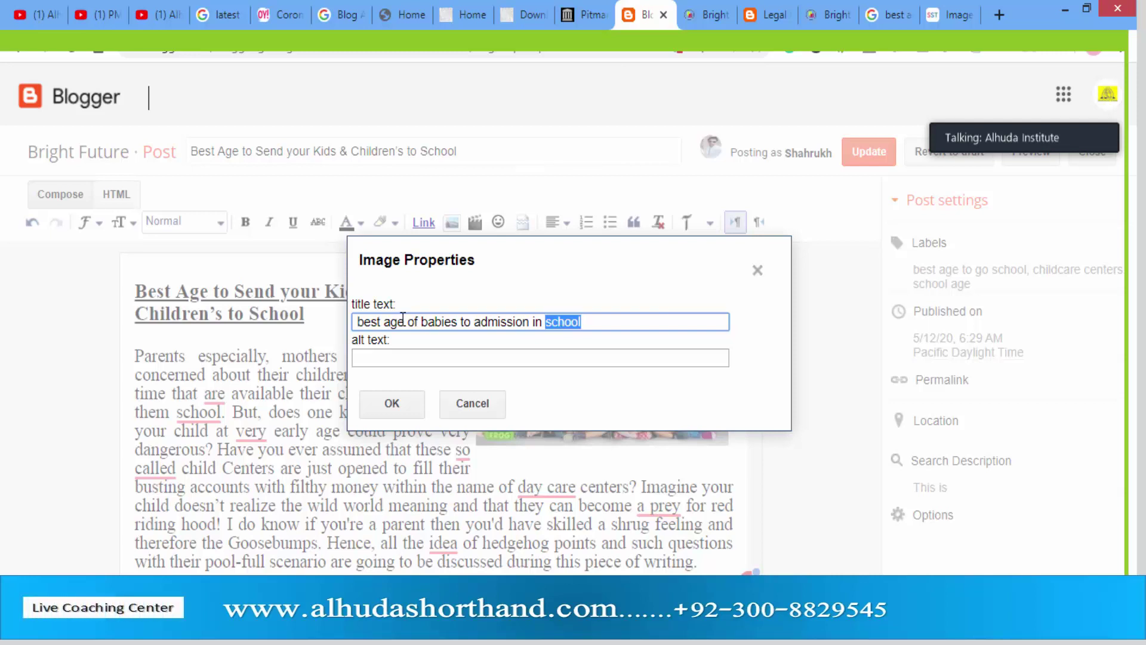
{"action": "key", "text": "shift+Home"}
{"action": "key", "text": "ctrl+c"}
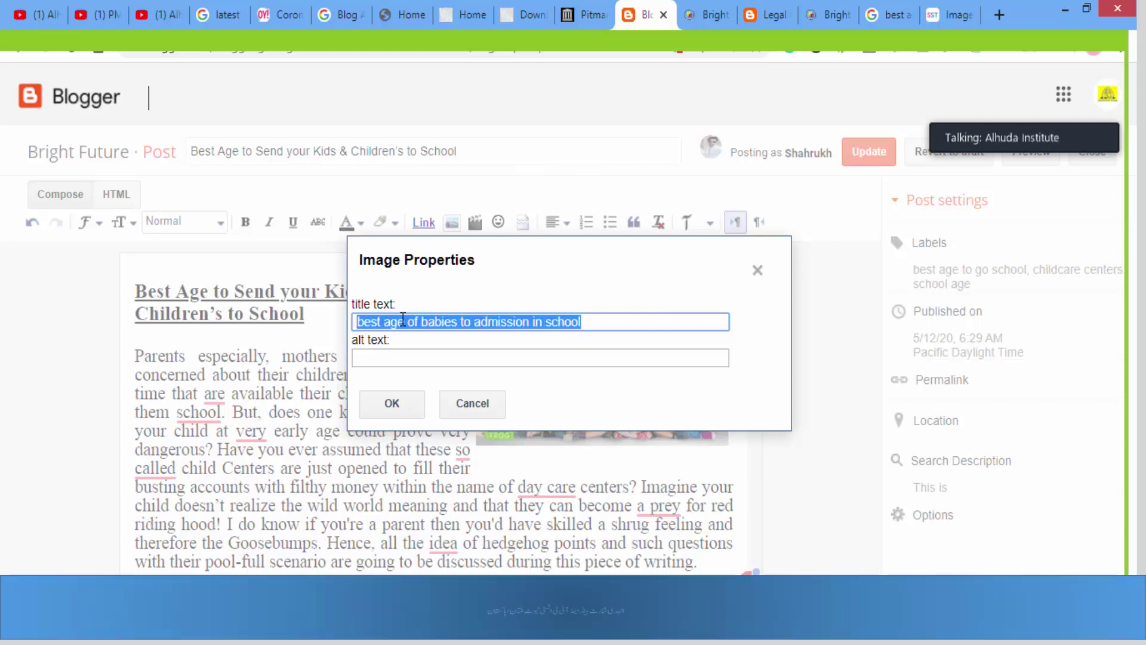
{"action": "left_click", "coordinate": [478, 360]}
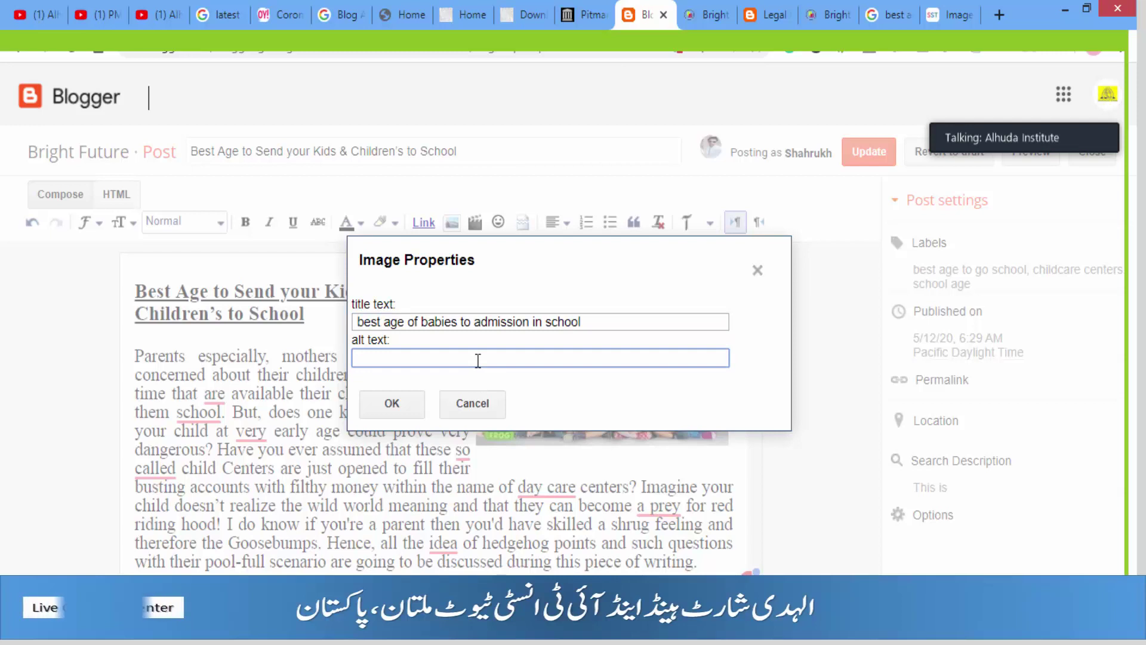
{"action": "key", "text": "ctrl+v"}
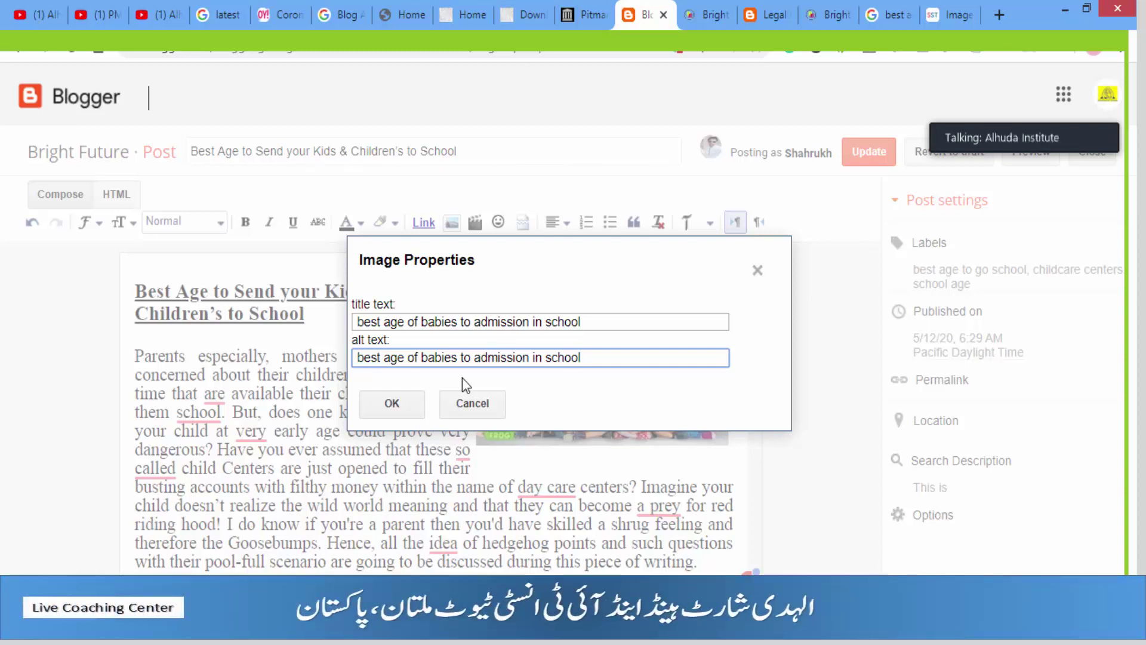
{"action": "left_click", "coordinate": [408, 406]}
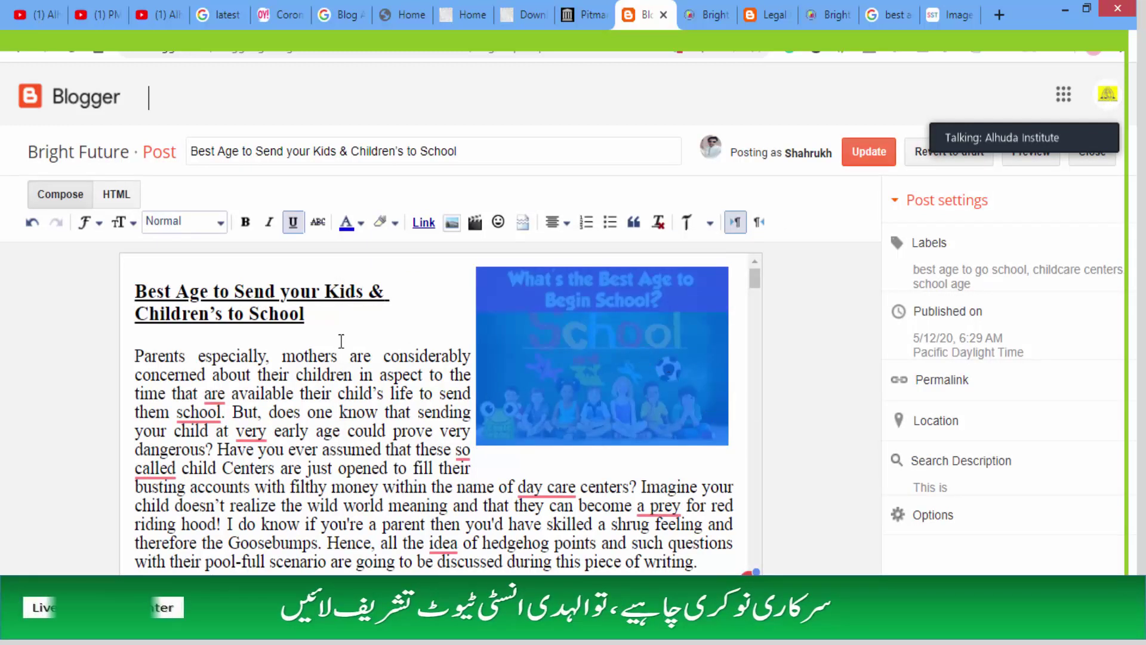
Highlight the article heading and post title, then inspect the image properties of the people illustration above Essential skills without editing them.
{"action": "left_click_drag", "start_coordinate": [306, 314], "coordinate": [126, 286]}
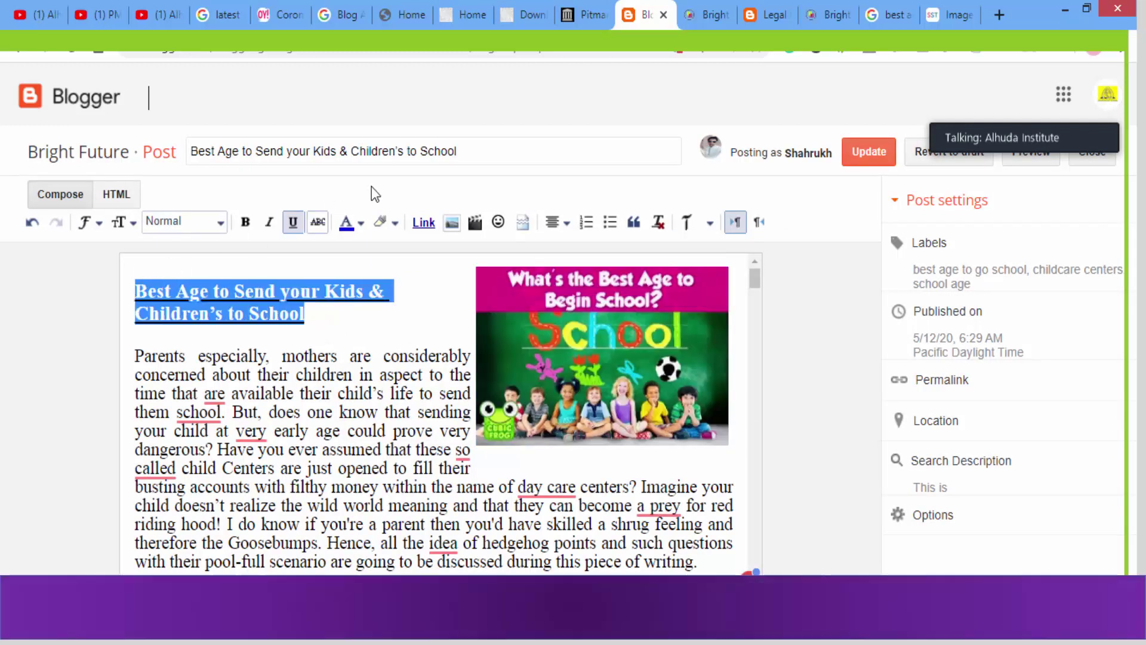
{"action": "left_click_drag", "start_coordinate": [486, 151], "coordinate": [172, 177]}
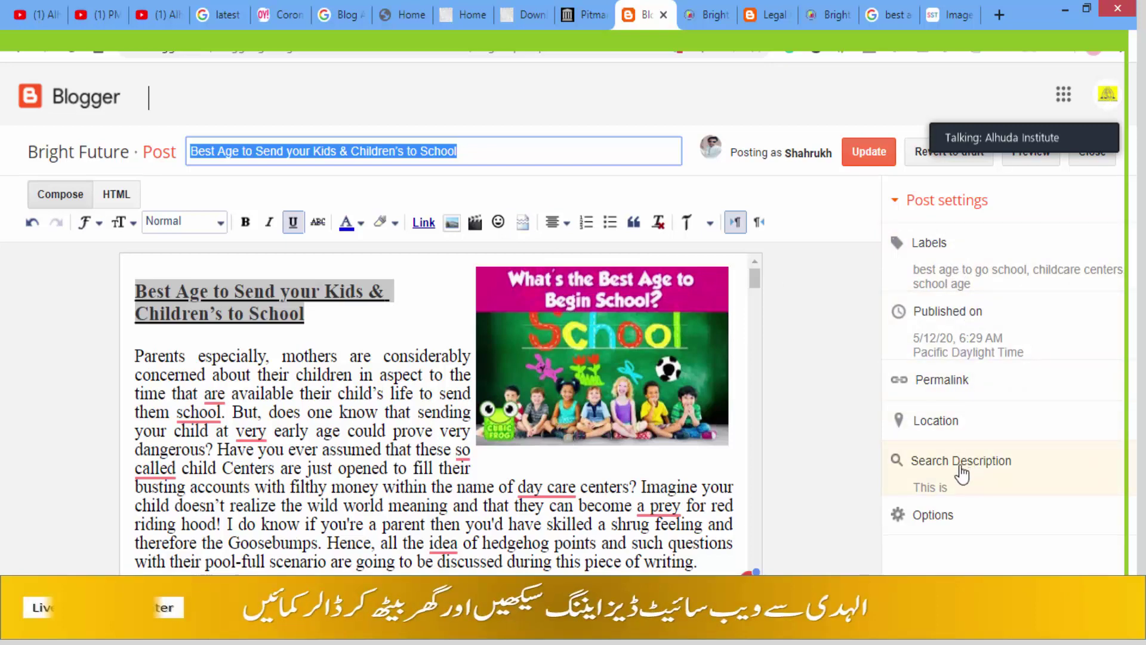
{"action": "left_click_drag", "start_coordinate": [754, 287], "coordinate": [715, 431]}
{"action": "left_click", "coordinate": [455, 438]}
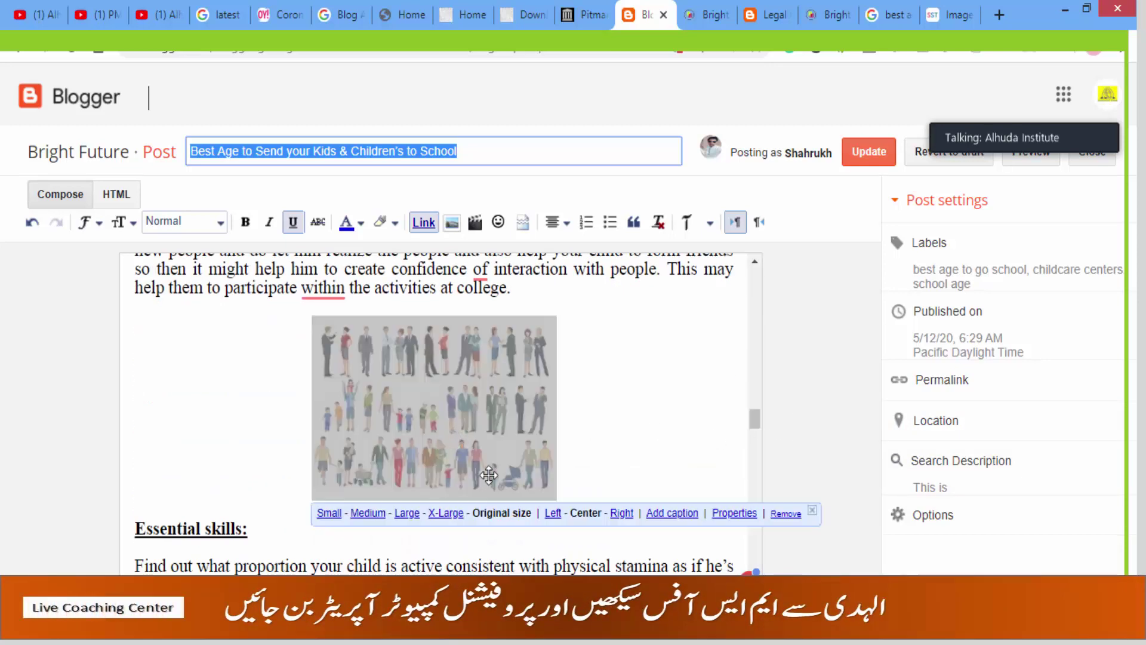
{"action": "left_click", "coordinate": [739, 514]}
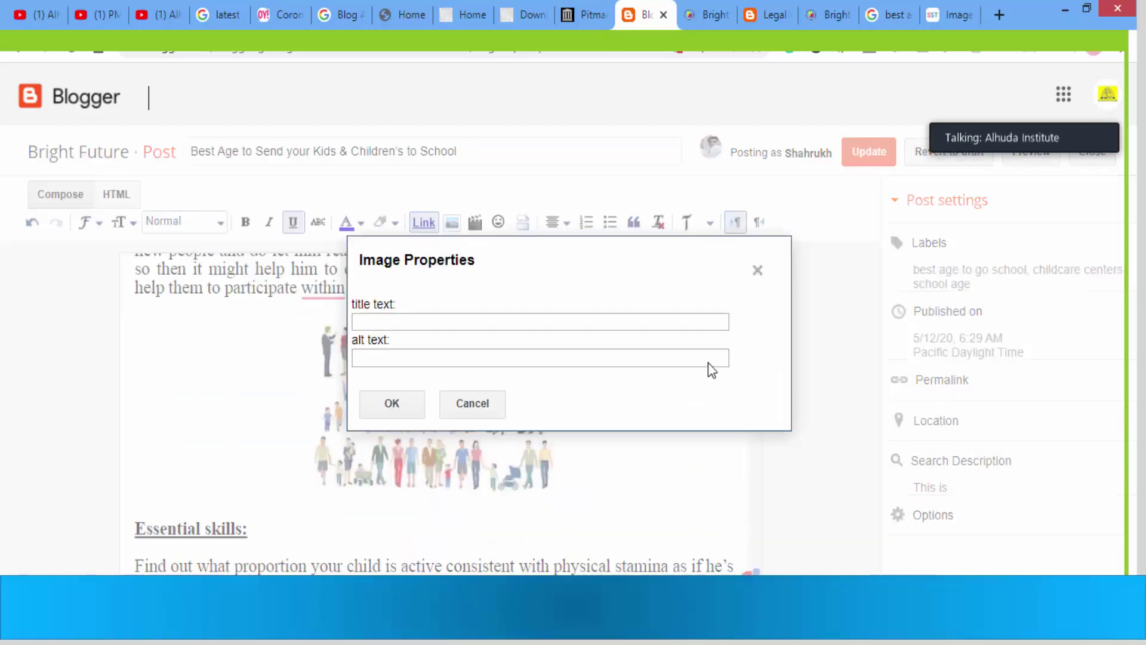
{"action": "left_click", "coordinate": [758, 270]}
{"action": "left_click_drag", "start_coordinate": [755, 418], "coordinate": [755, 572]}
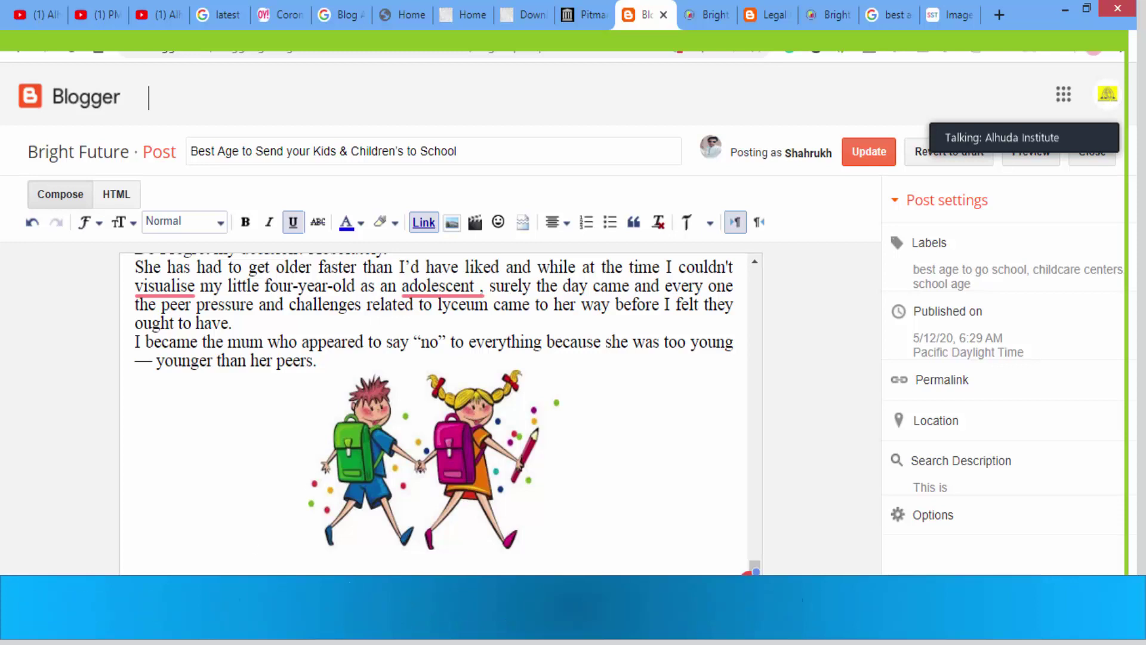
{"action": "key", "text": "alt+Tab"}
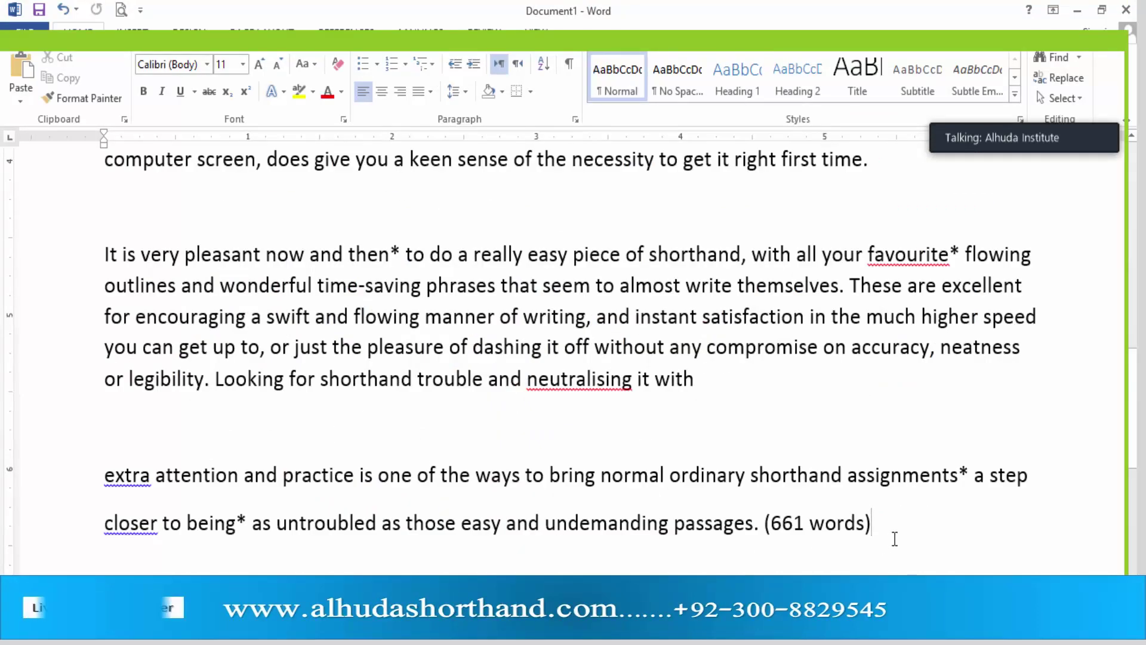
{"action": "scroll", "coordinate": [891, 541], "scroll_direction": "down", "scroll_amount": 1}
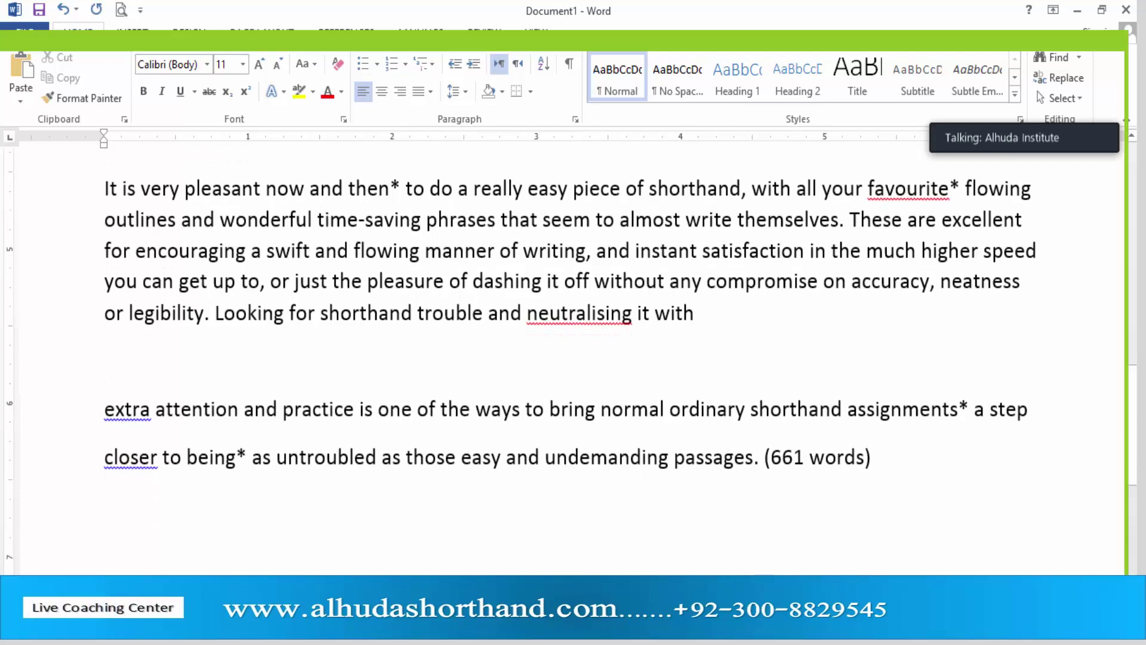
{"action": "key", "text": "super+space"}
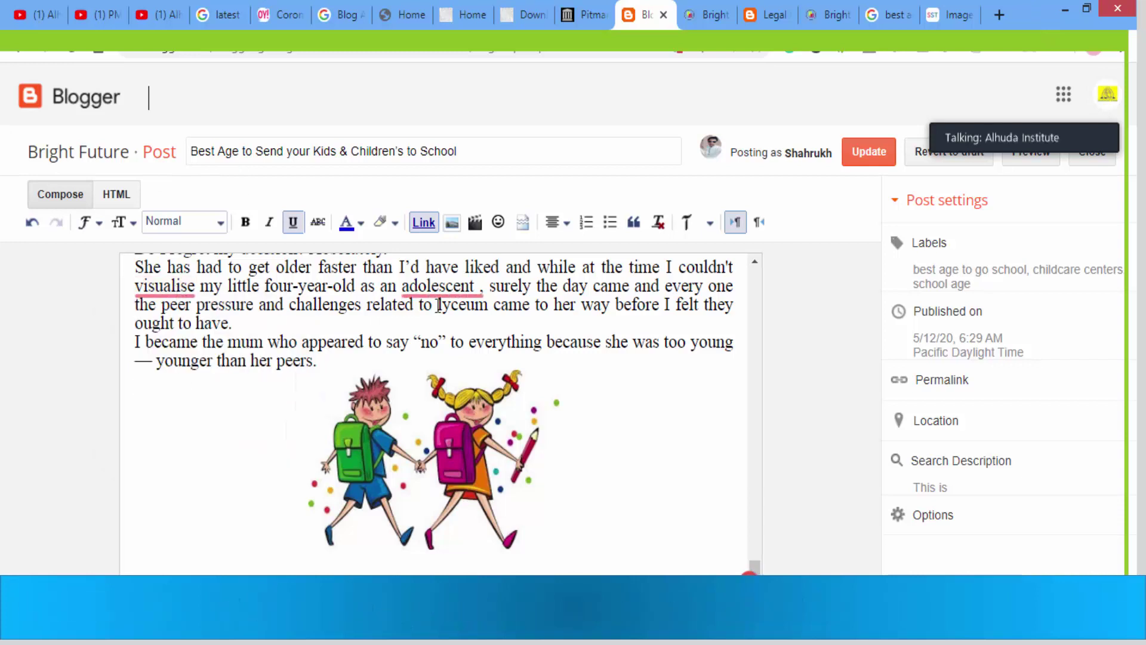
Accept the Grammarly corrections removing the space before the commas after "adolescent" and "high school" and changing "visualise" to "visualize".
{"action": "mouse_move", "coordinate": [453, 293]}
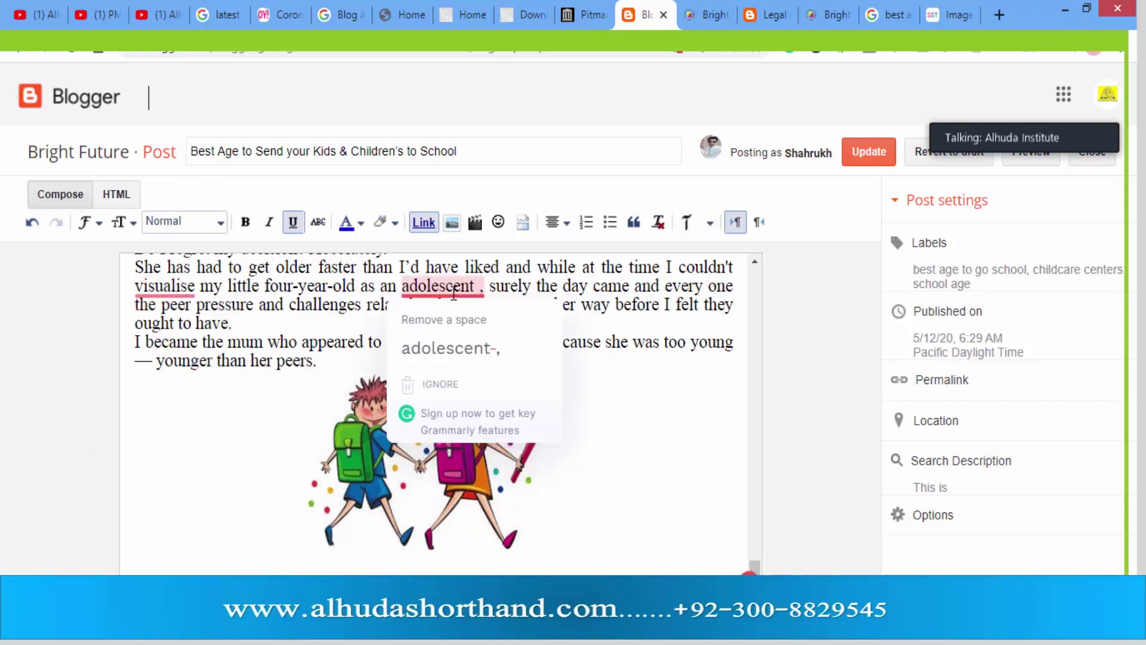
{"action": "left_click", "coordinate": [466, 349]}
{"action": "mouse_move", "coordinate": [154, 293]}
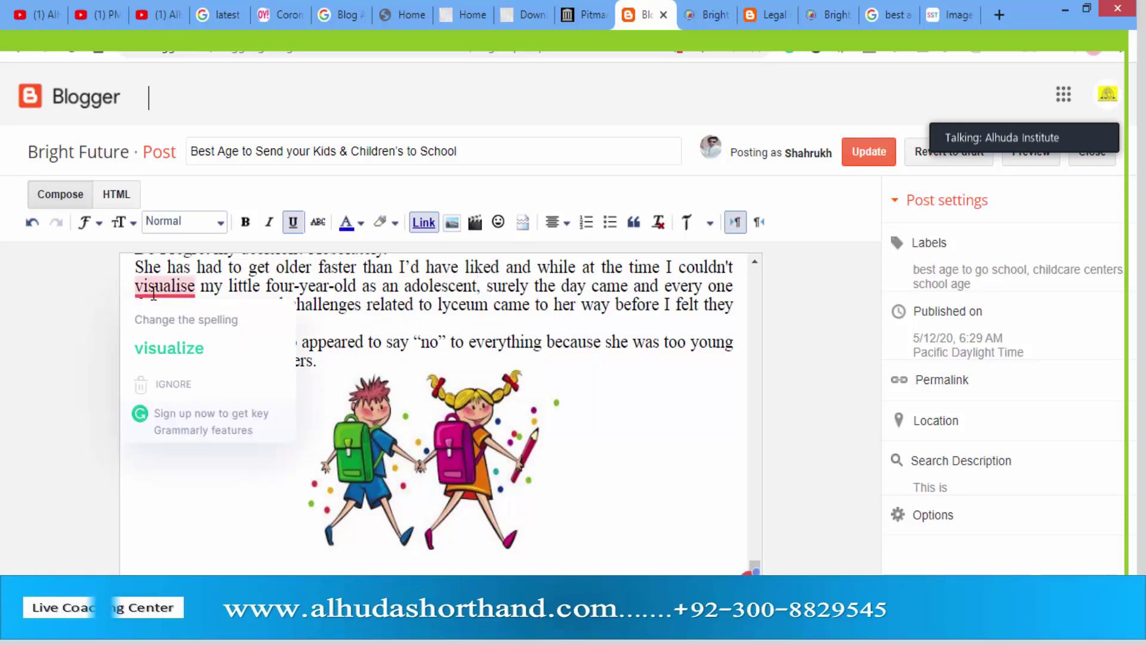
{"action": "left_click", "coordinate": [171, 346]}
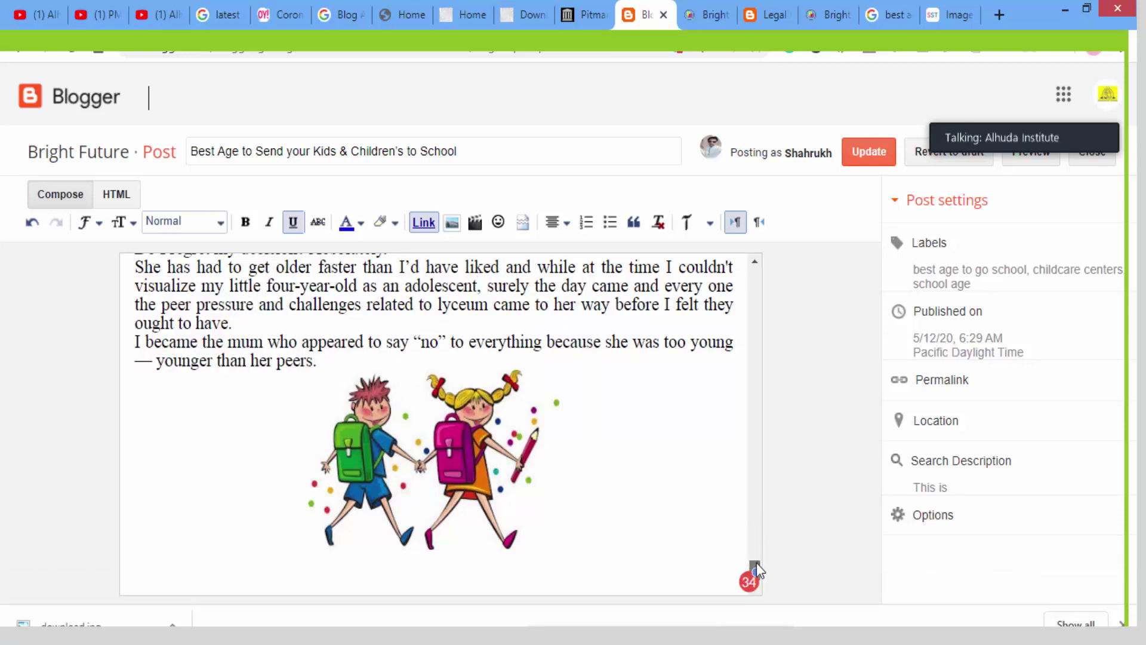
{"action": "left_click_drag", "start_coordinate": [755, 566], "coordinate": [776, 522]}
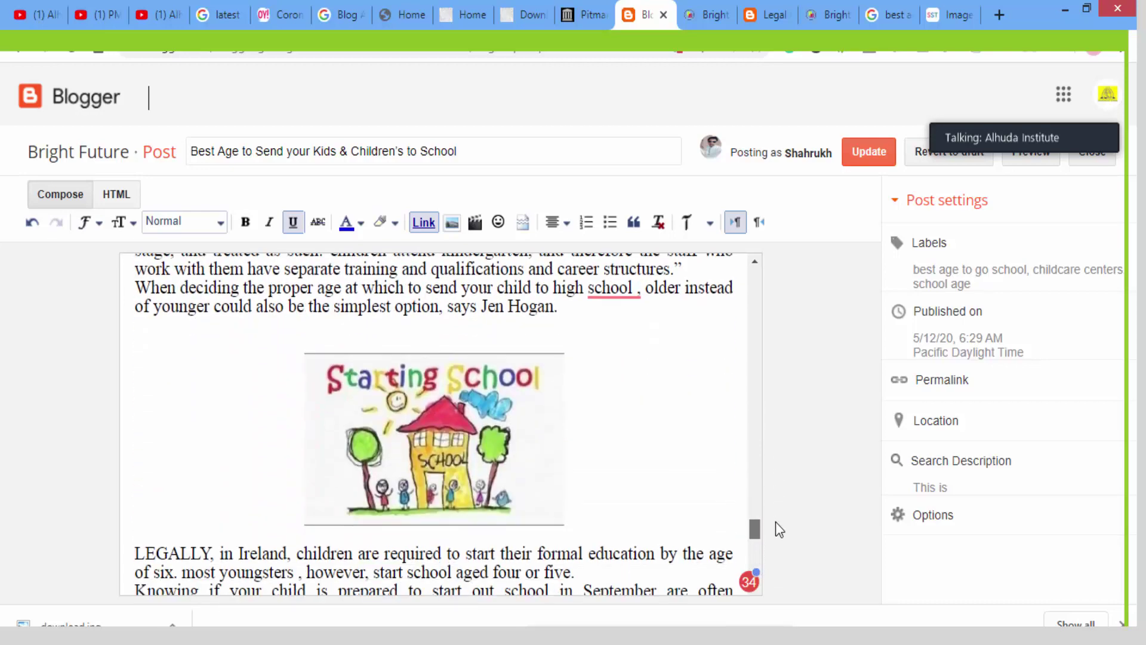
{"action": "mouse_move", "coordinate": [621, 297]}
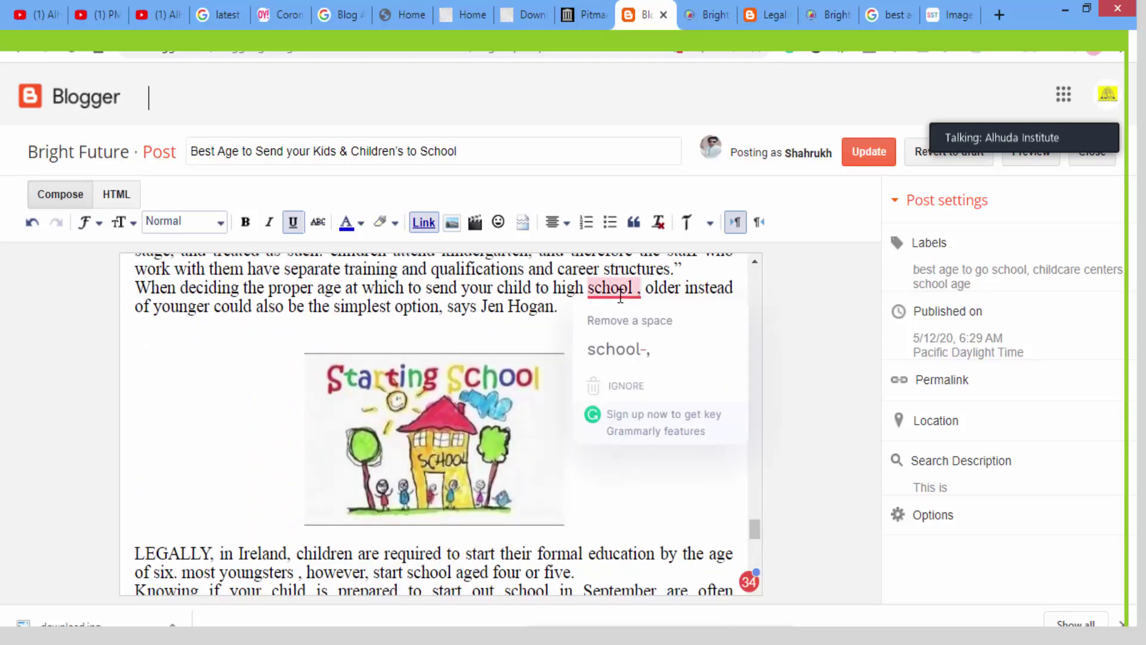
{"action": "left_click", "coordinate": [631, 355]}
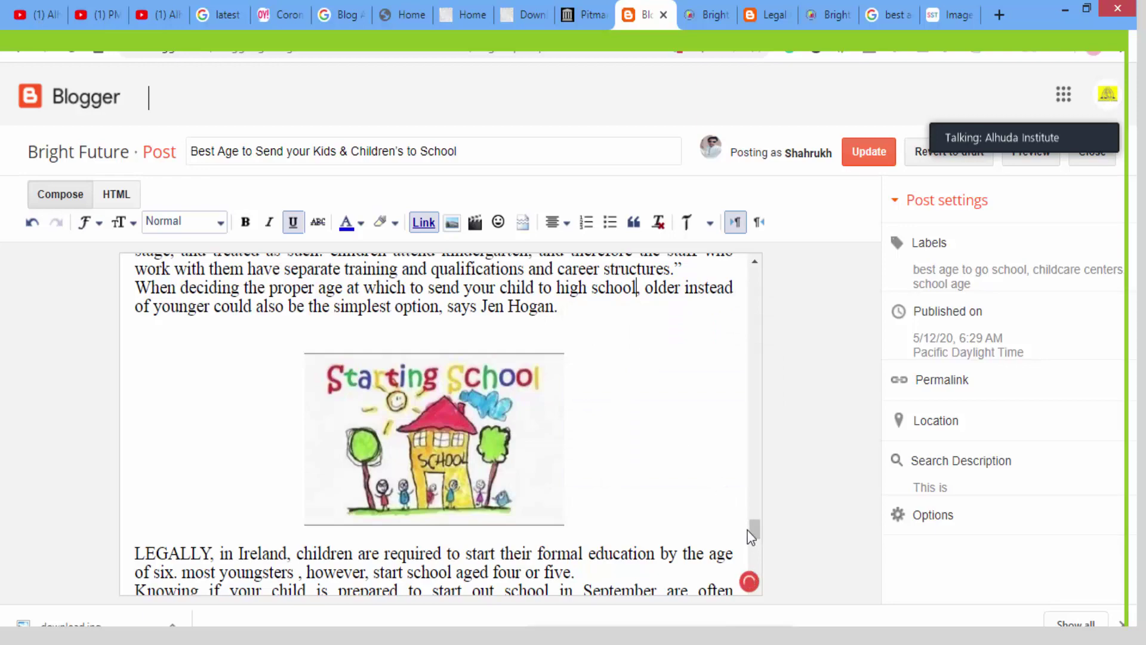
Return to the beginning of the article and update the published post with the edits.
{"action": "left_click_drag", "start_coordinate": [754, 536], "coordinate": [765, 275]}
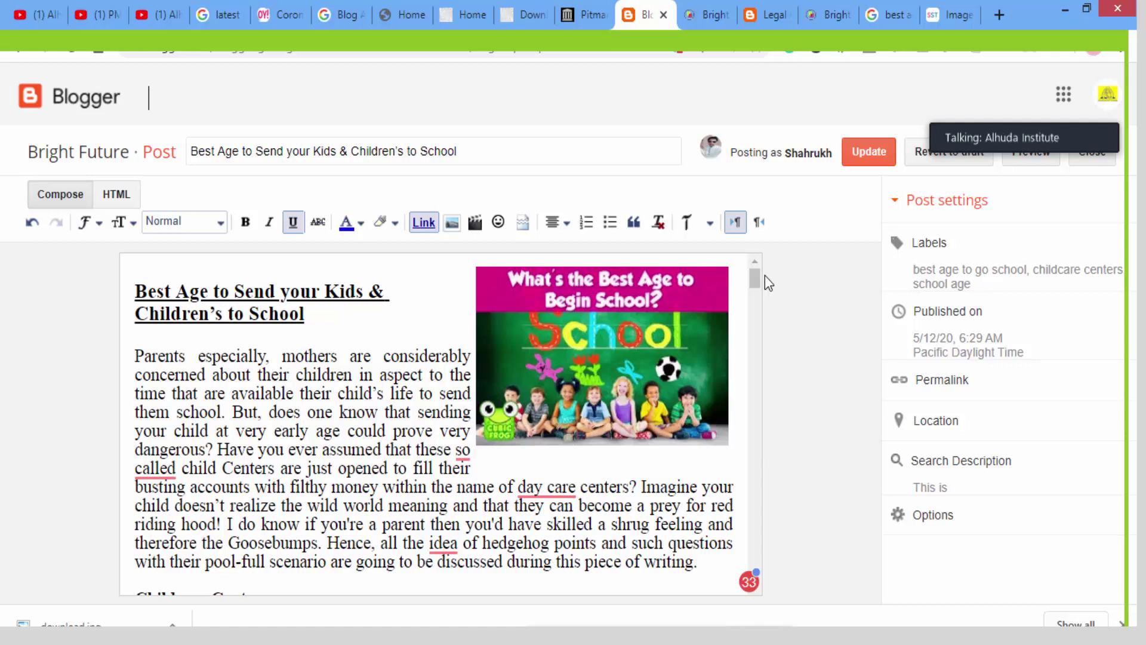
{"action": "left_click", "coordinate": [869, 152]}
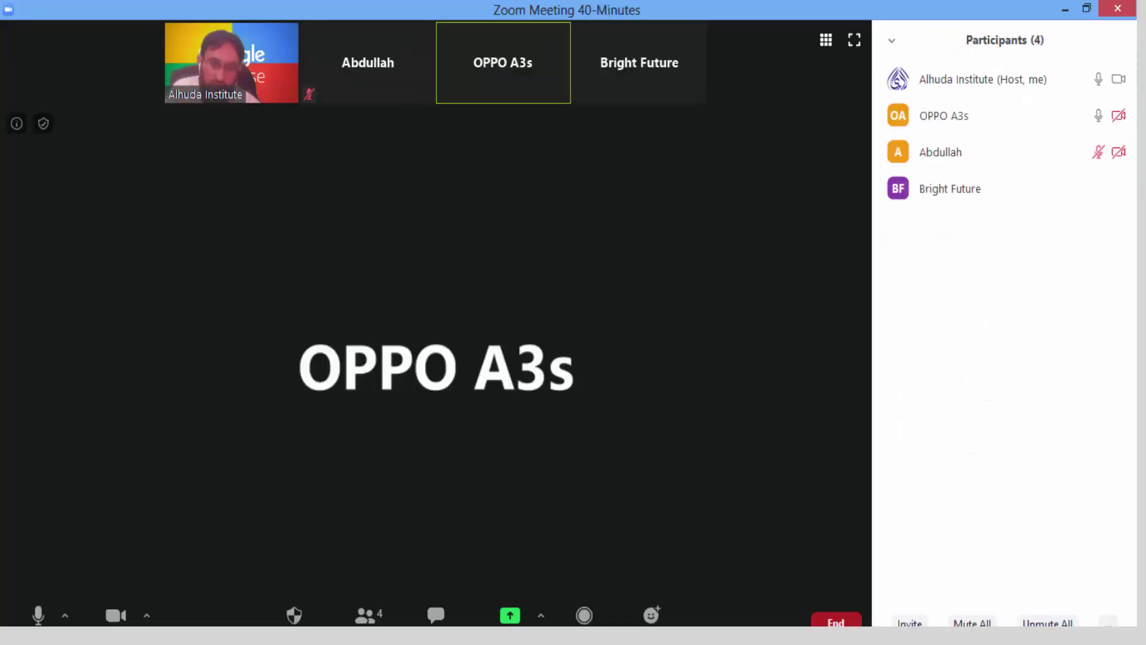
{"action": "left_click", "coordinate": [555, 639]}
{"action": "left_click", "coordinate": [1062, 590]}
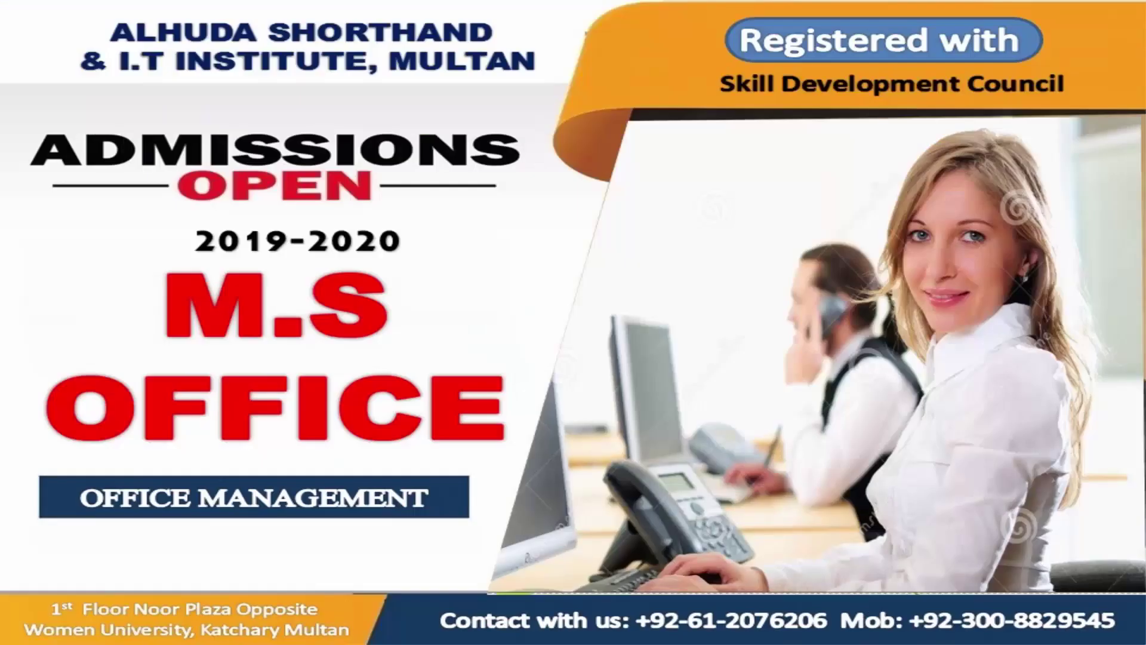